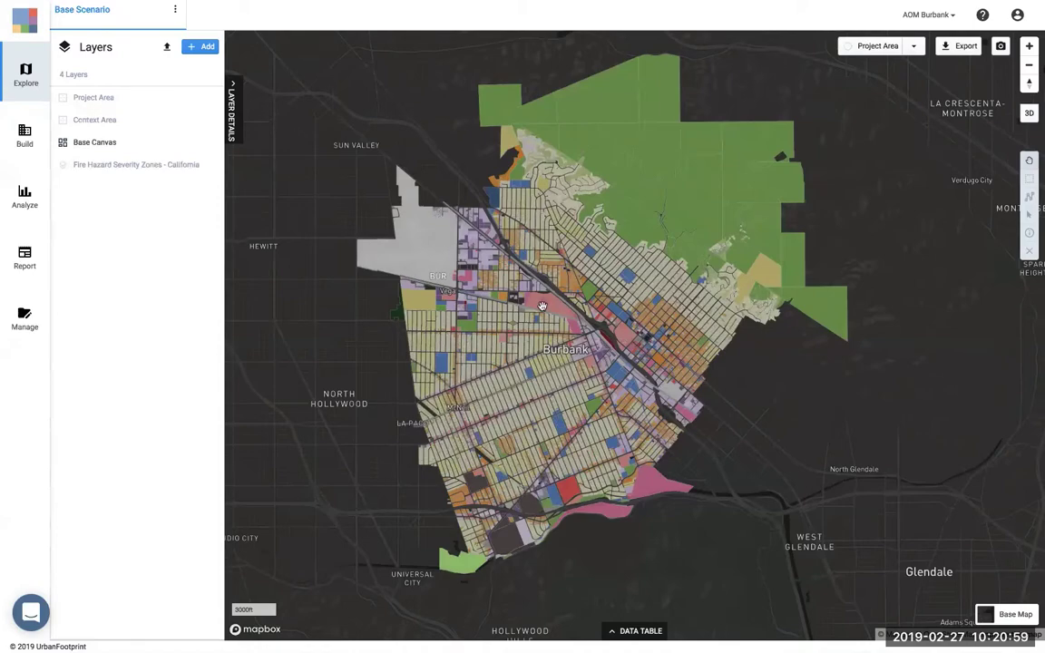
- Hide the Base Canvas layer so that only the base map of Burbank is displayed
scroll(542, 306, up, 5)
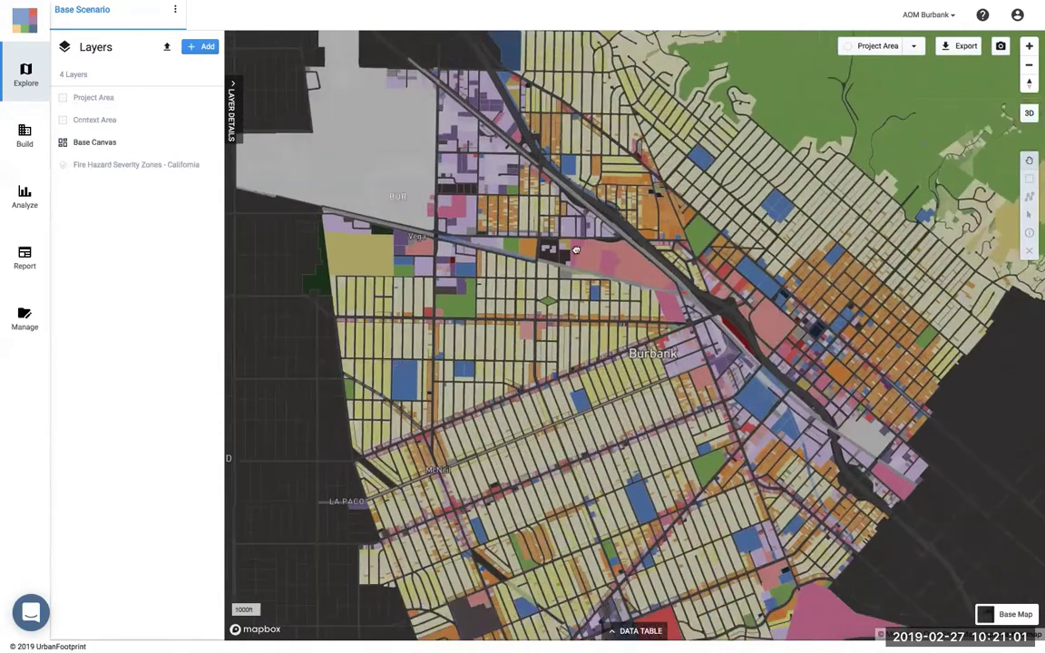
drag(576, 251, 563, 288)
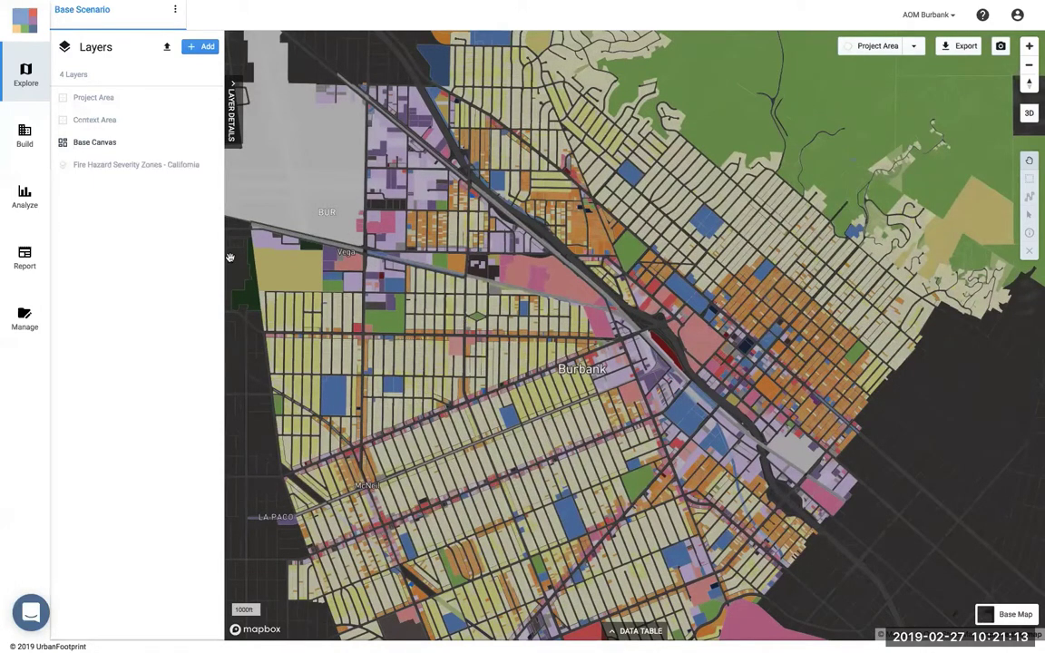
mouse_move(183, 147)
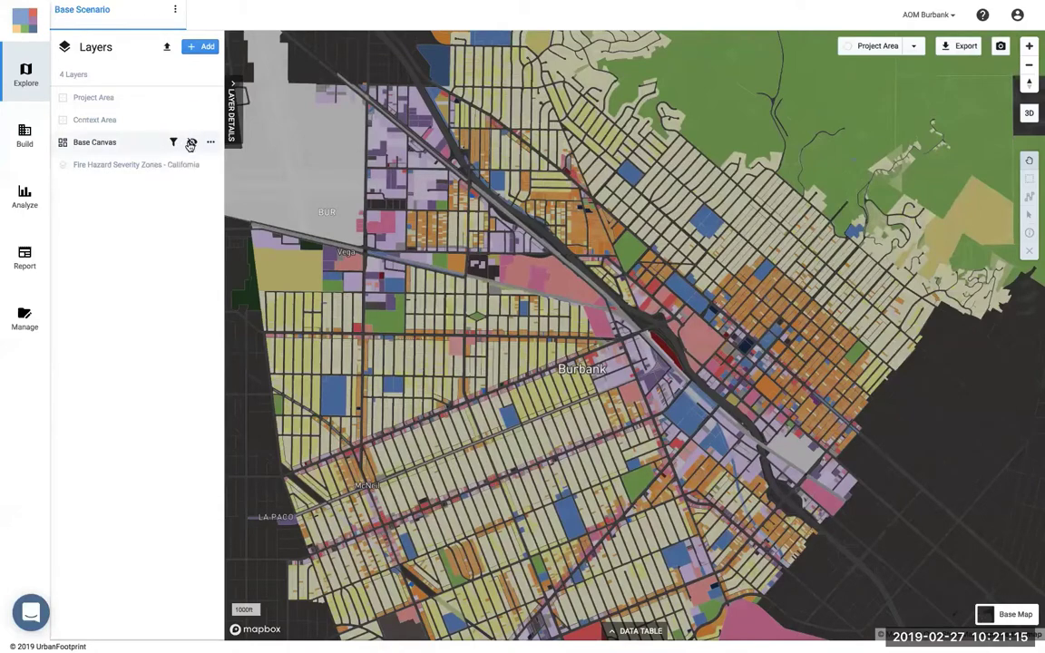
click(191, 143)
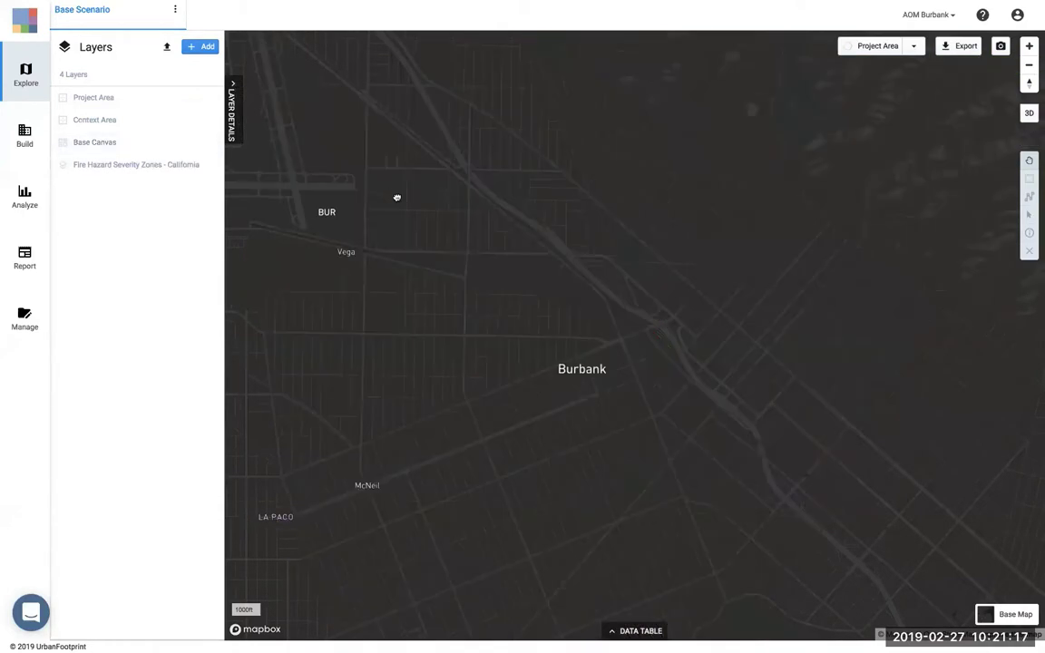
drag(396, 197, 431, 228)
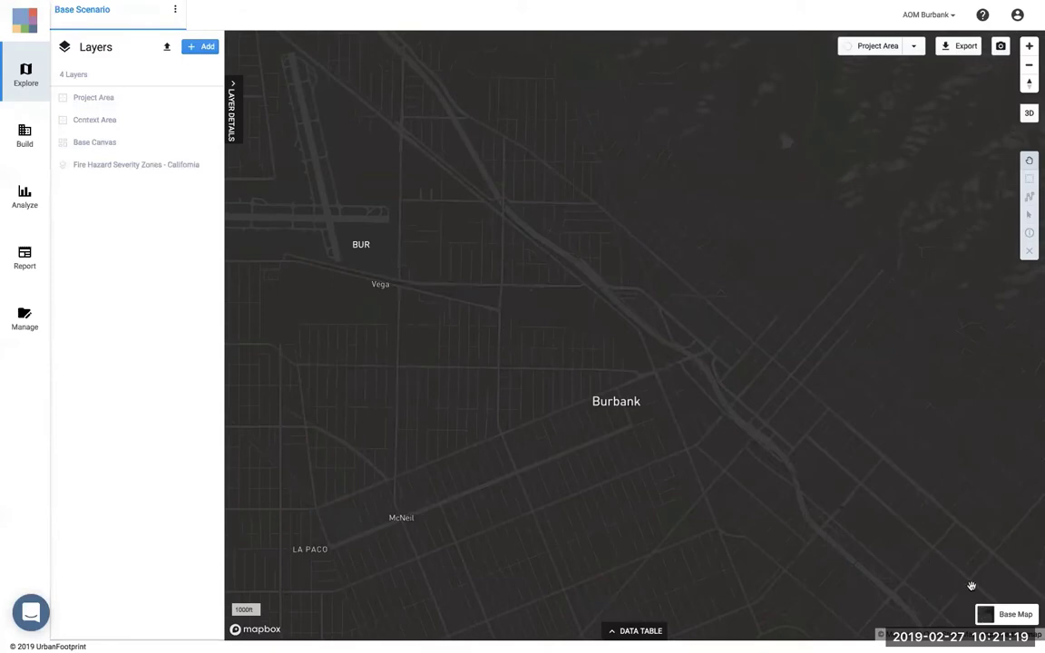
- Switch the base map to the minimal land dark style
click(1011, 614)
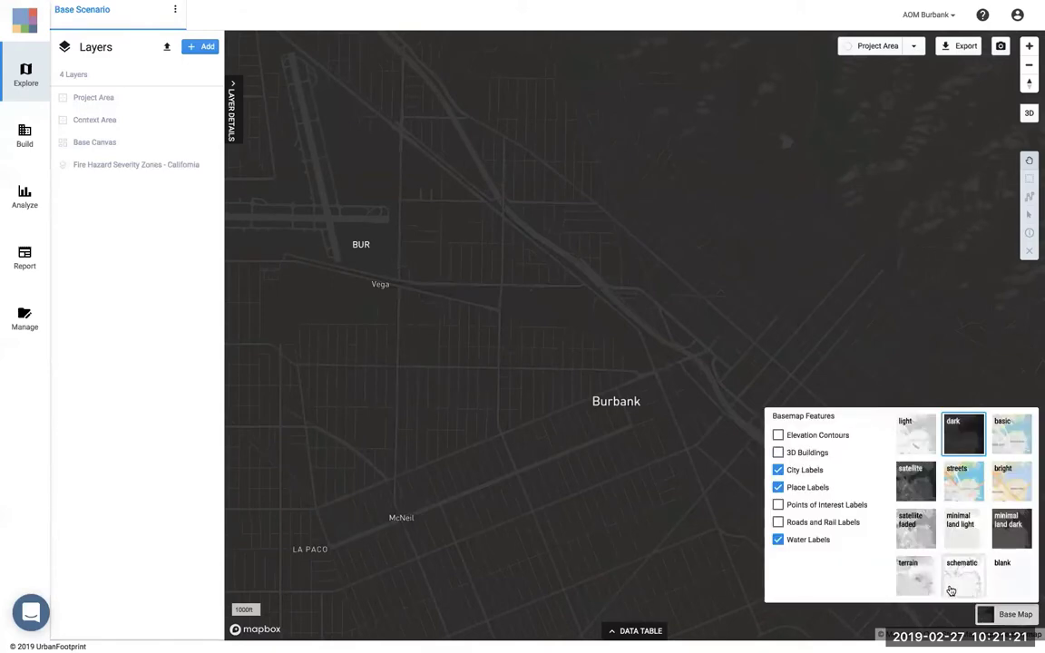
click(1003, 542)
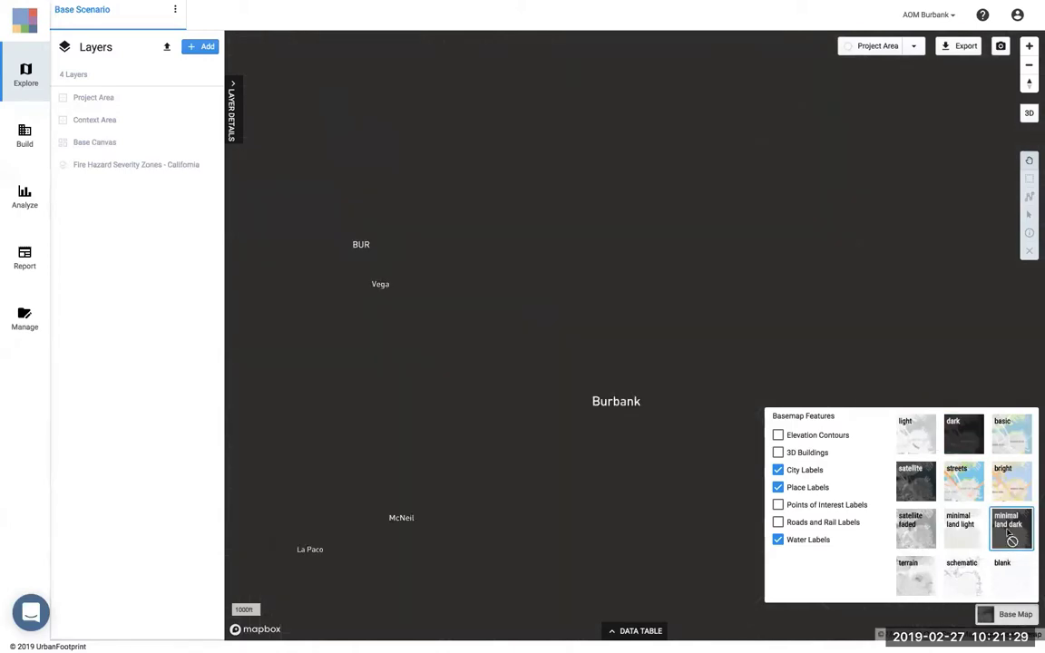
click(765, 354)
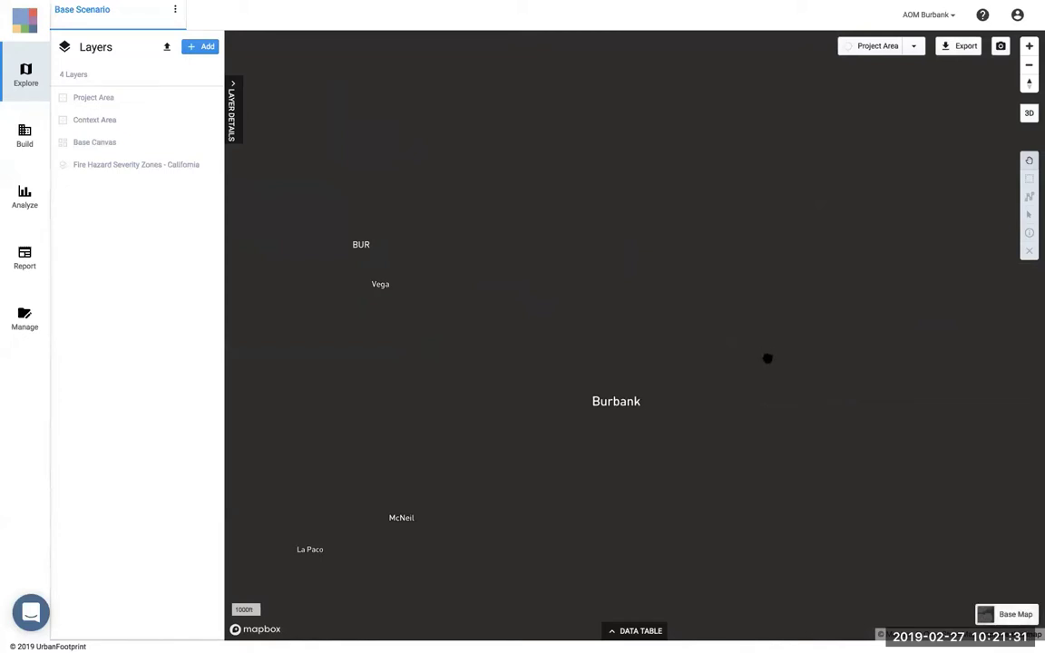
scroll(765, 354, down, 3)
drag(784, 399, 711, 245)
drag(803, 441, 747, 408)
drag(633, 300, 721, 413)
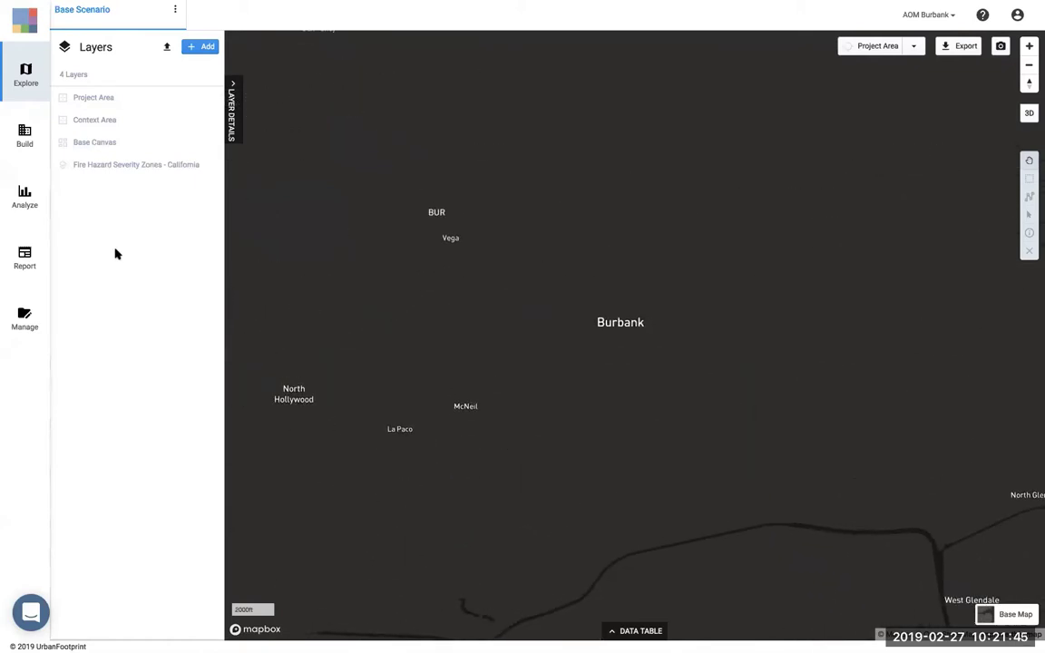
- Search the layer library for "roa" and add the Roads - California layer to the project
click(203, 48)
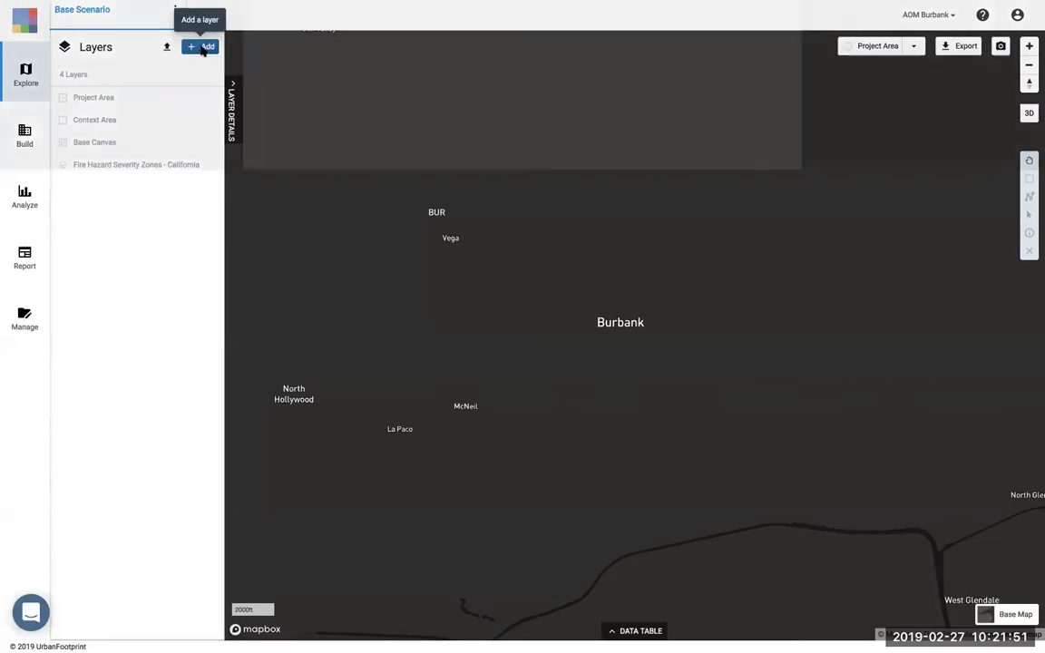
click(298, 83)
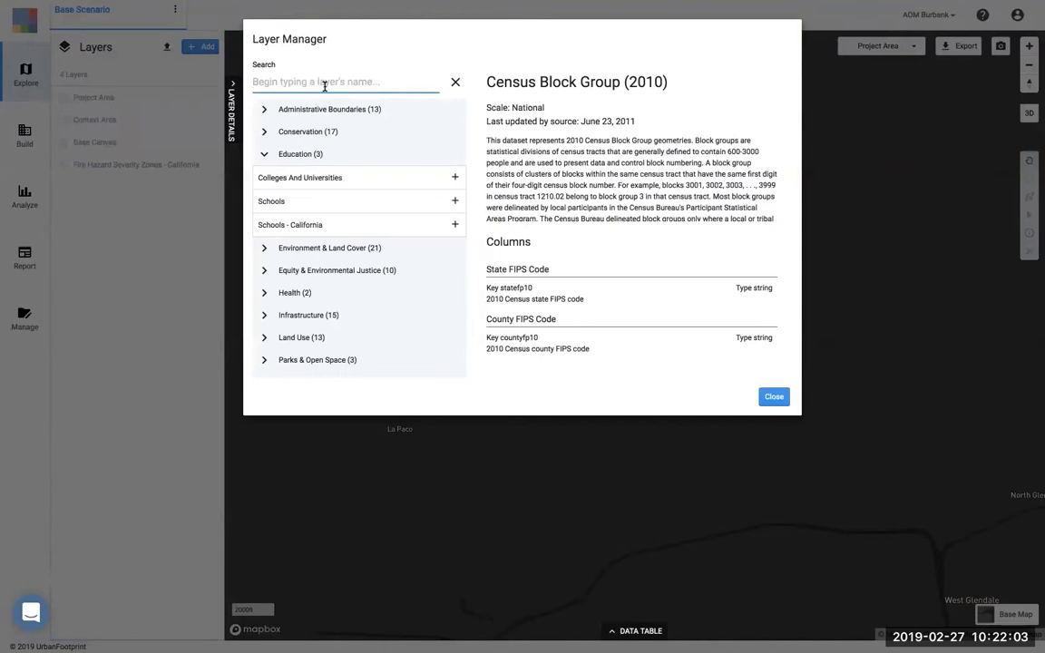
text(roa)
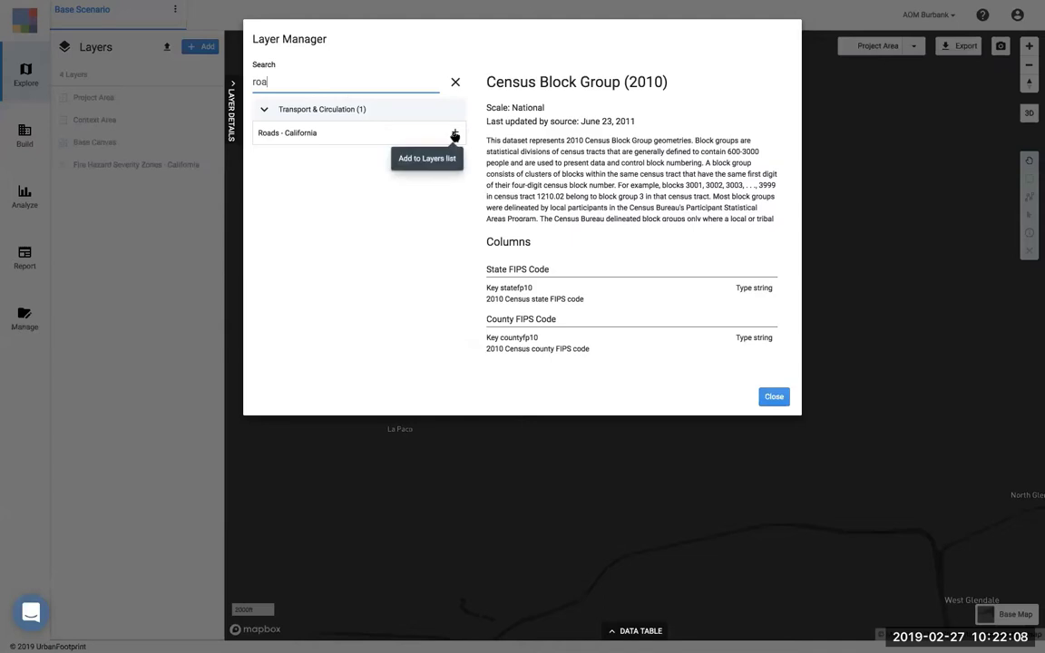
click(454, 135)
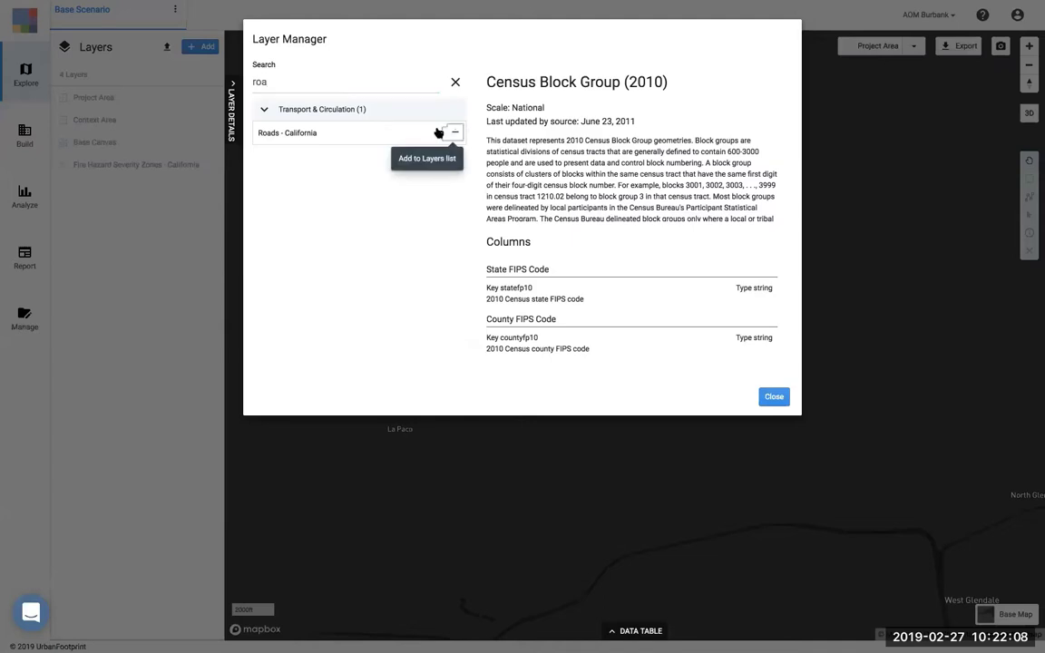
- Search the layer library for "build", add Building Footprints (Microsoft - 2018), and close the Layer Manager
double_click(339, 86)
text(build)
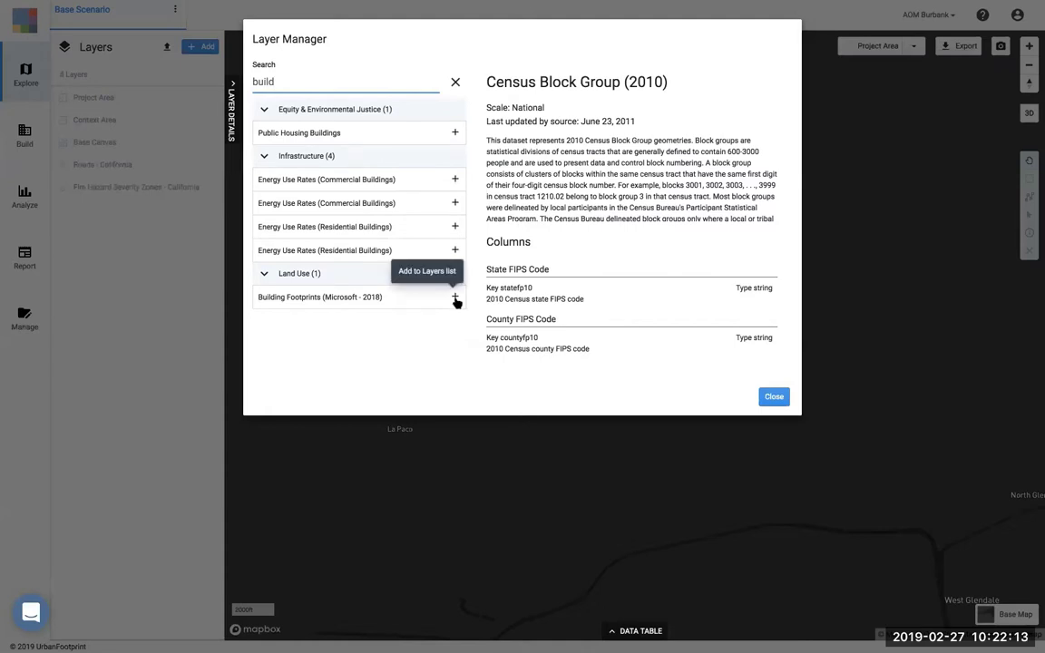
click(457, 301)
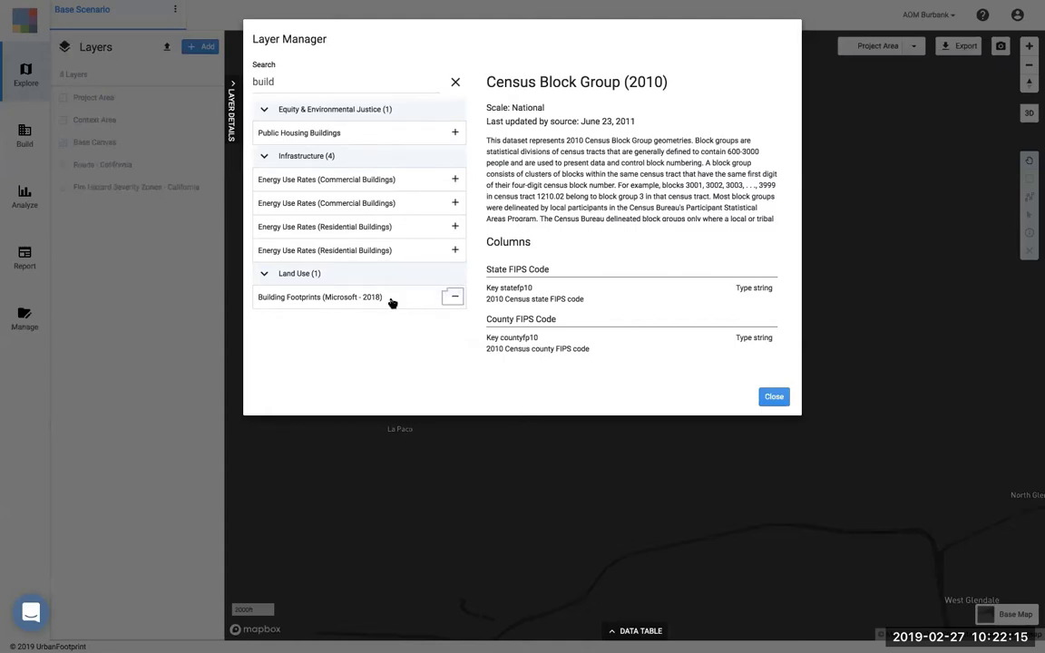
click(773, 397)
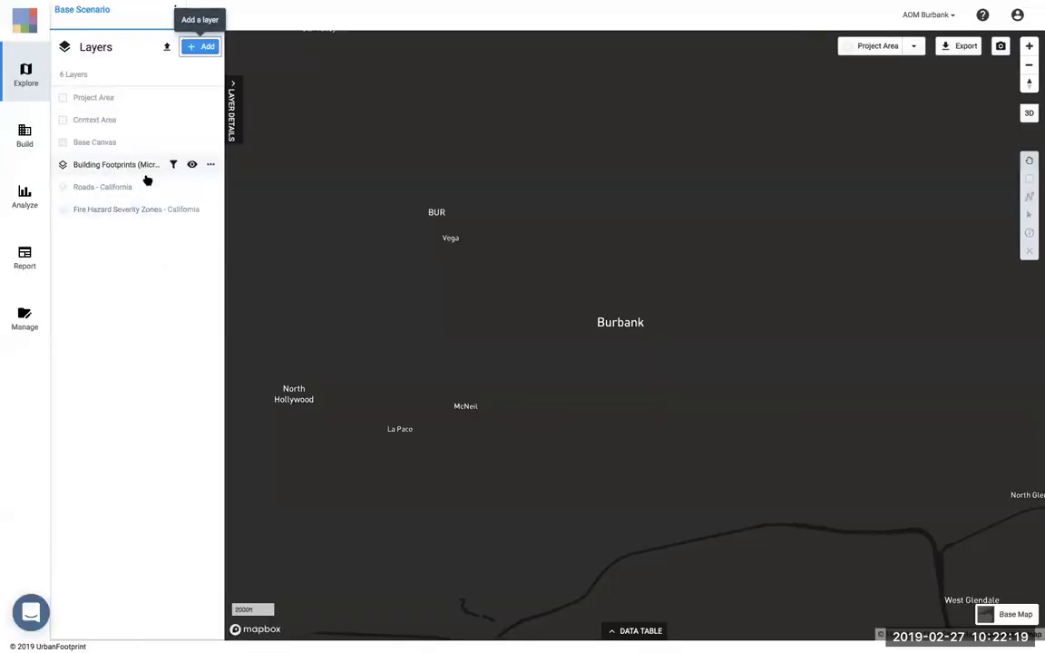
- Show the Roads - California layer on the map and briefly toggle Fire Hazard Severity Zones - California on and off
click(192, 187)
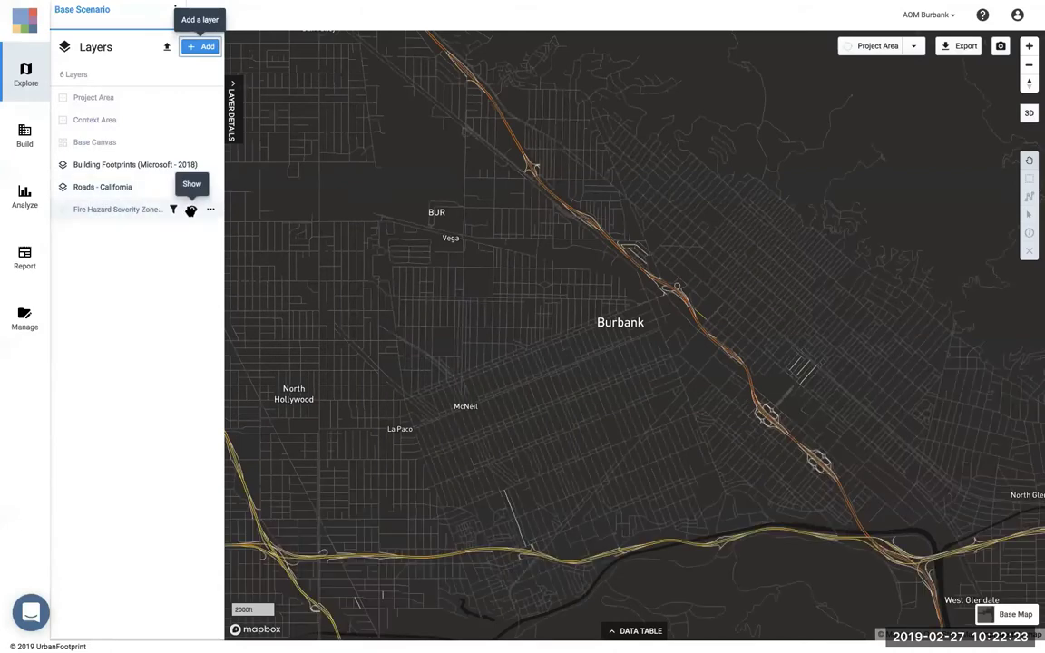
click(190, 211)
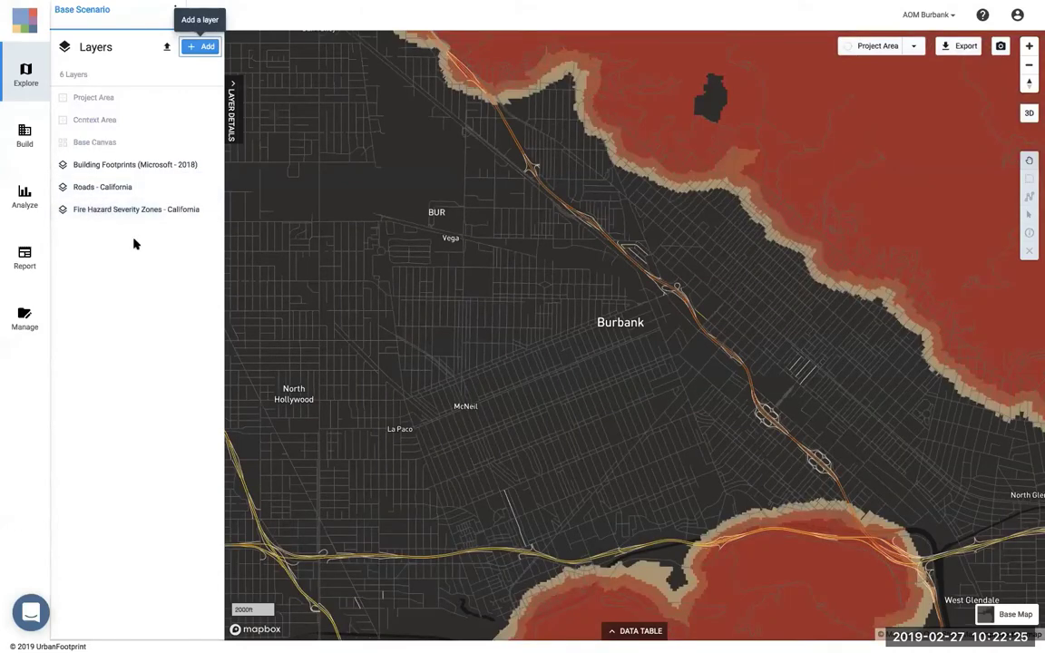
click(190, 210)
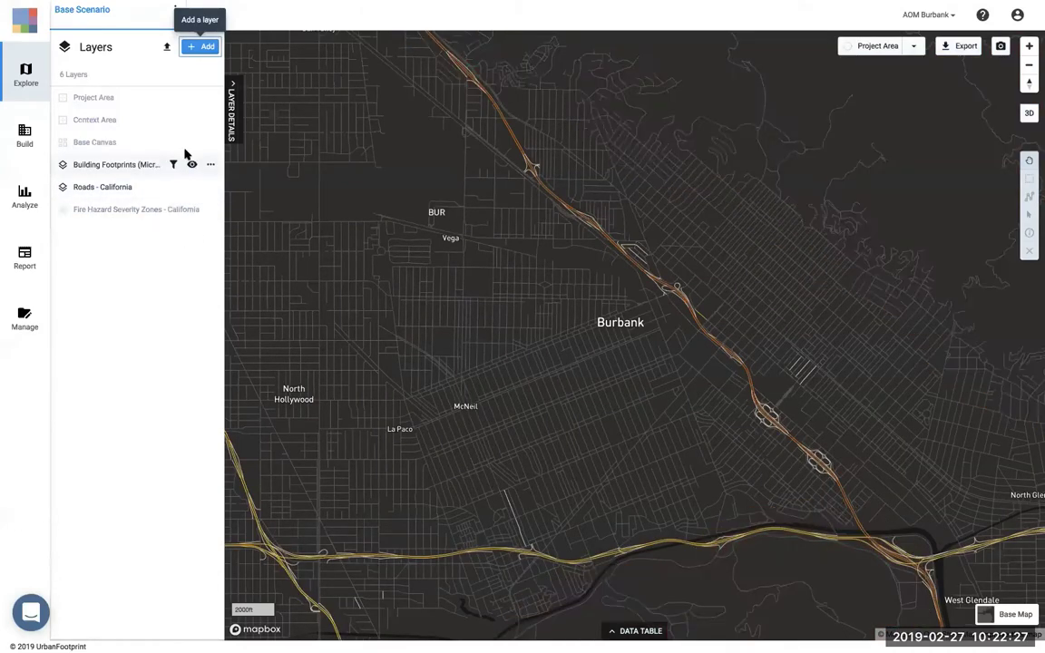
- Toggle the Building Footprints (Microsoft - 2018) layer off and back on and examine the map around Burbank
click(191, 167)
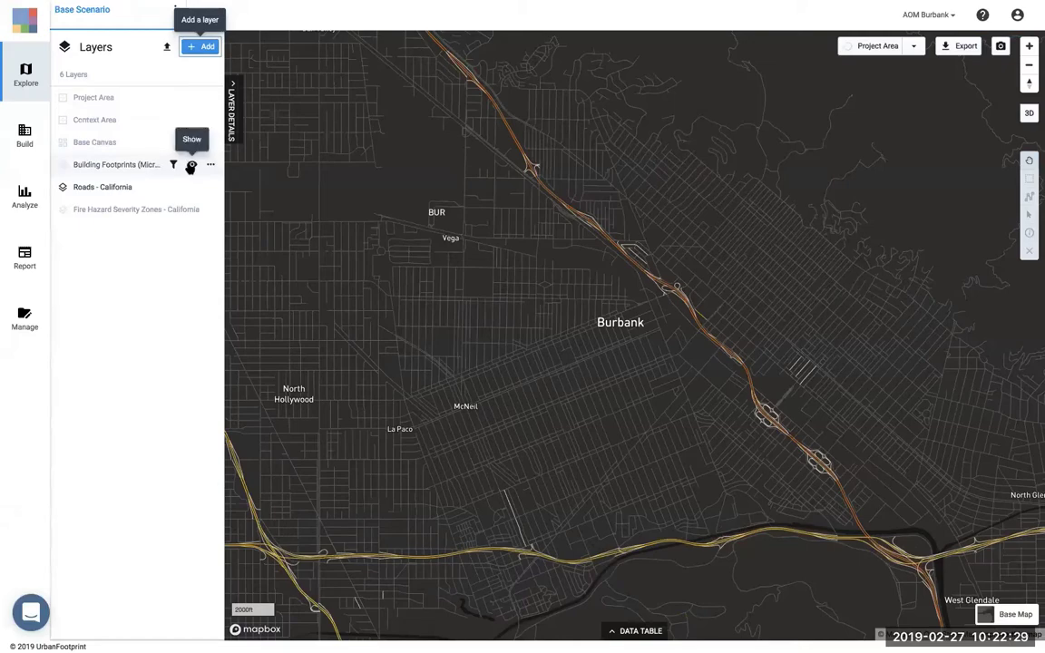
scroll(400, 193, up, 2)
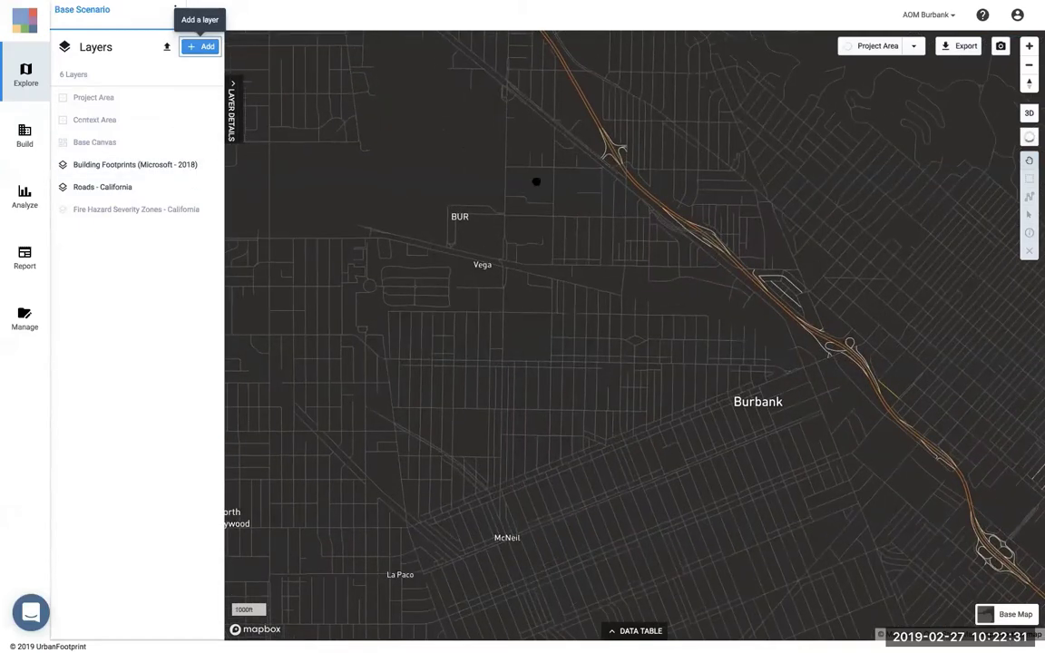
drag(511, 233, 510, 126)
drag(548, 210, 594, 175)
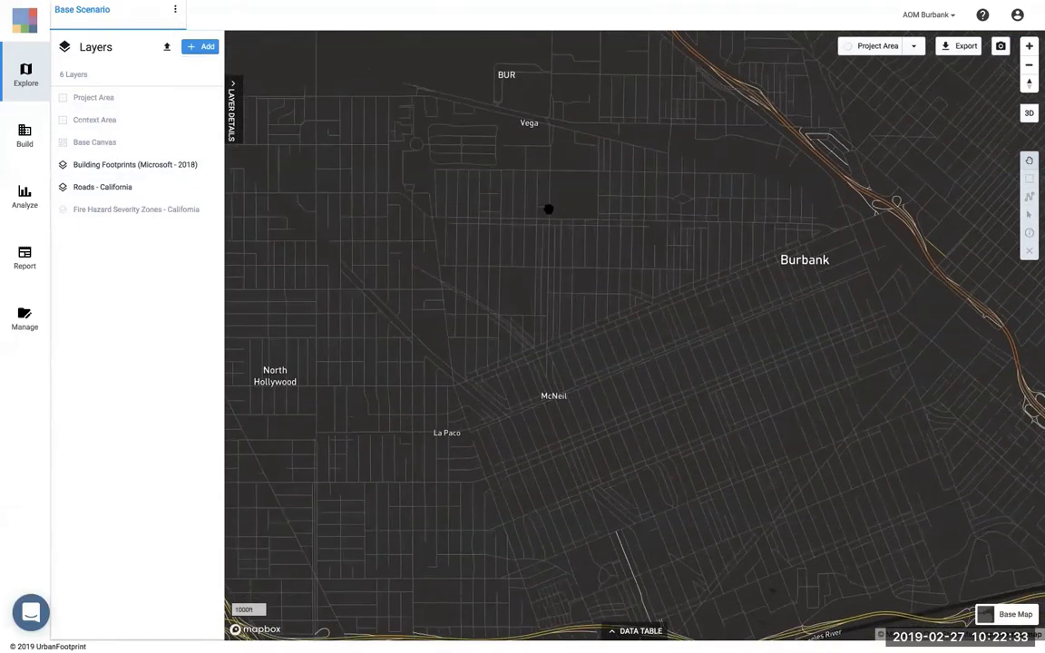
scroll(548, 210, down, 2)
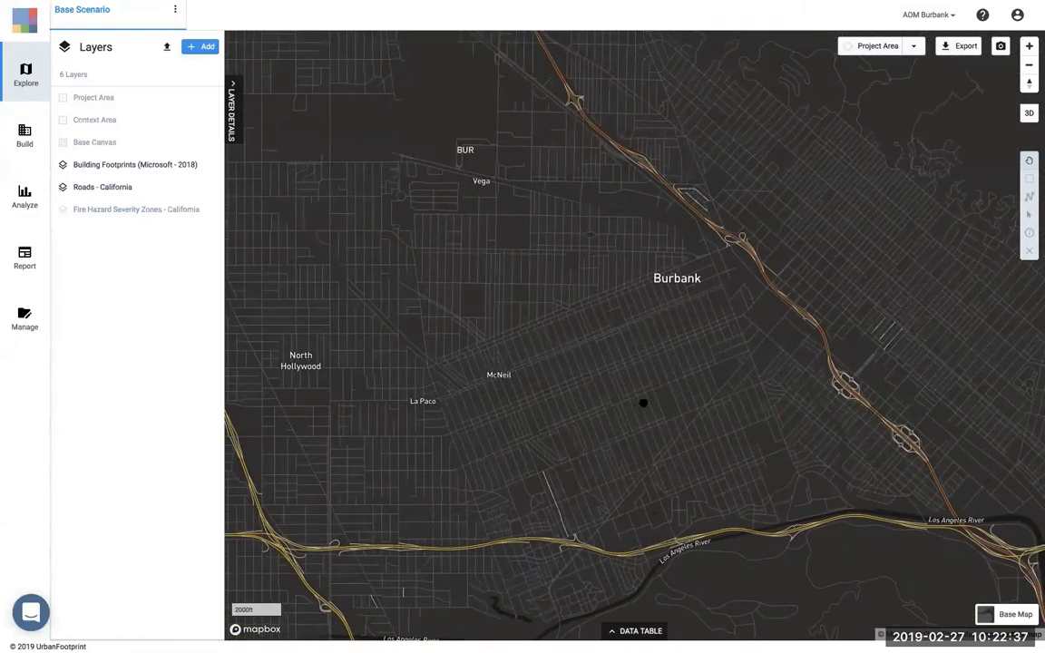
drag(557, 338, 492, 228)
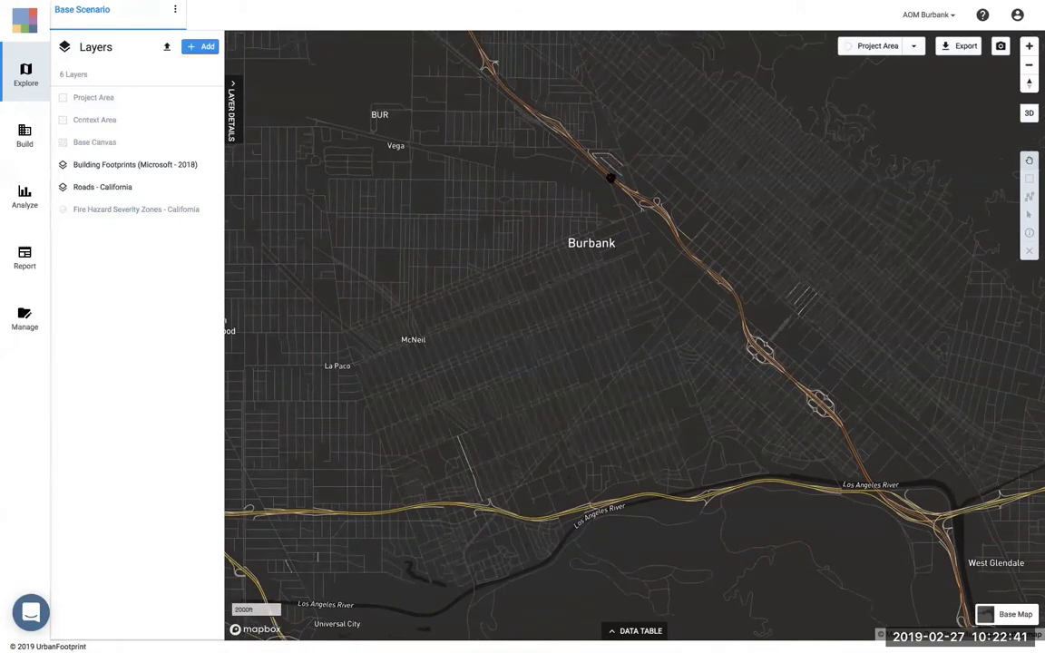
- Edit the Roads - California symbology, setting the Primary Road, Secondary Road and Local Neighborhood Road classes to black (#000000)
click(127, 189)
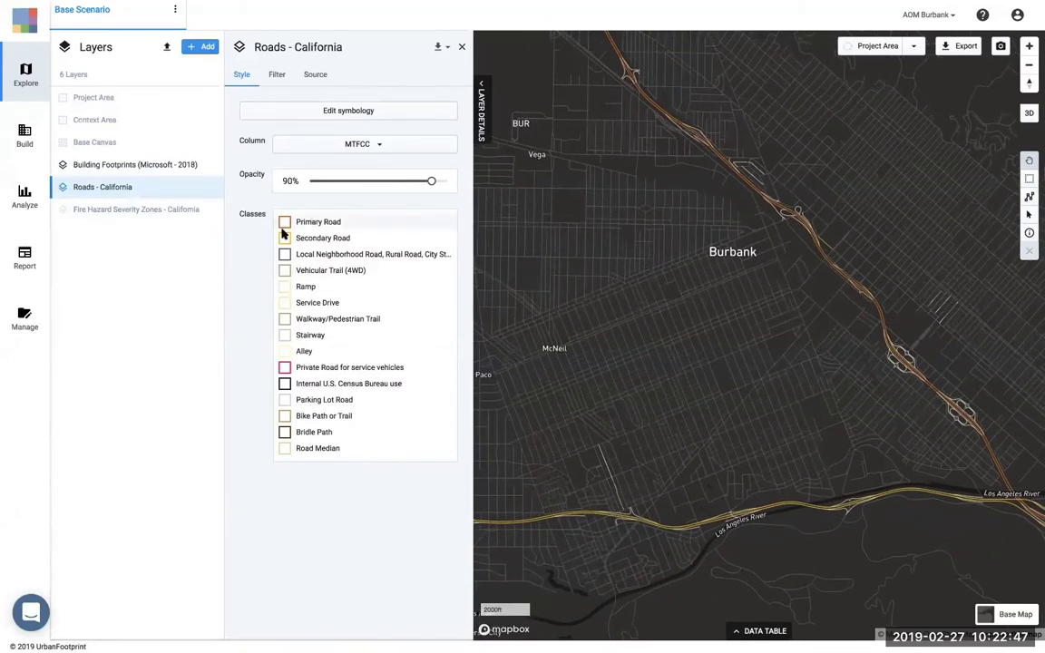
click(289, 111)
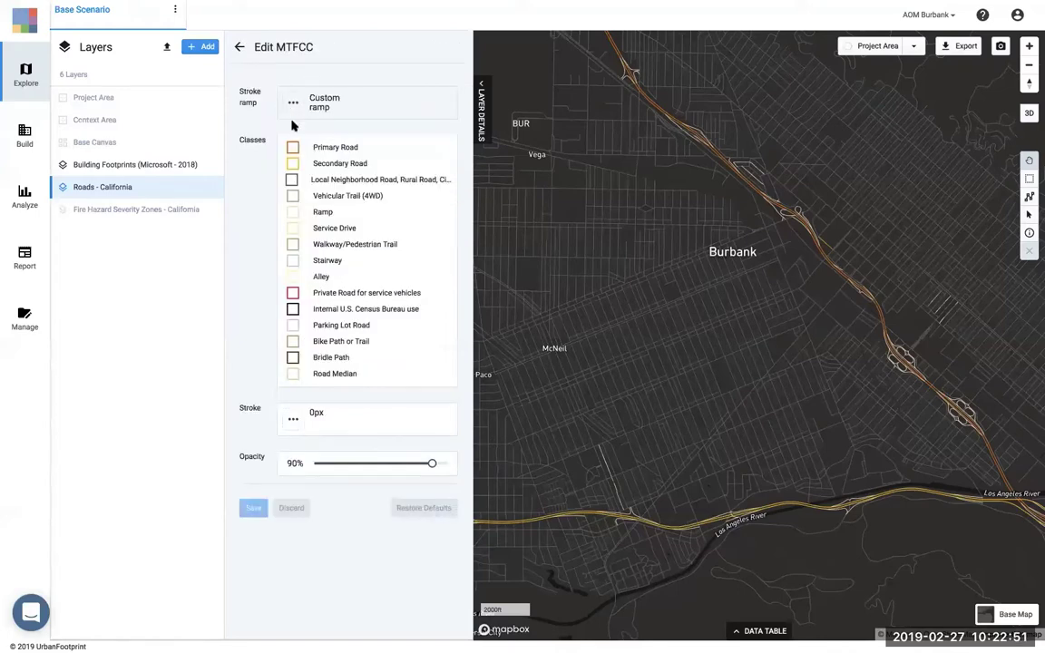
click(293, 148)
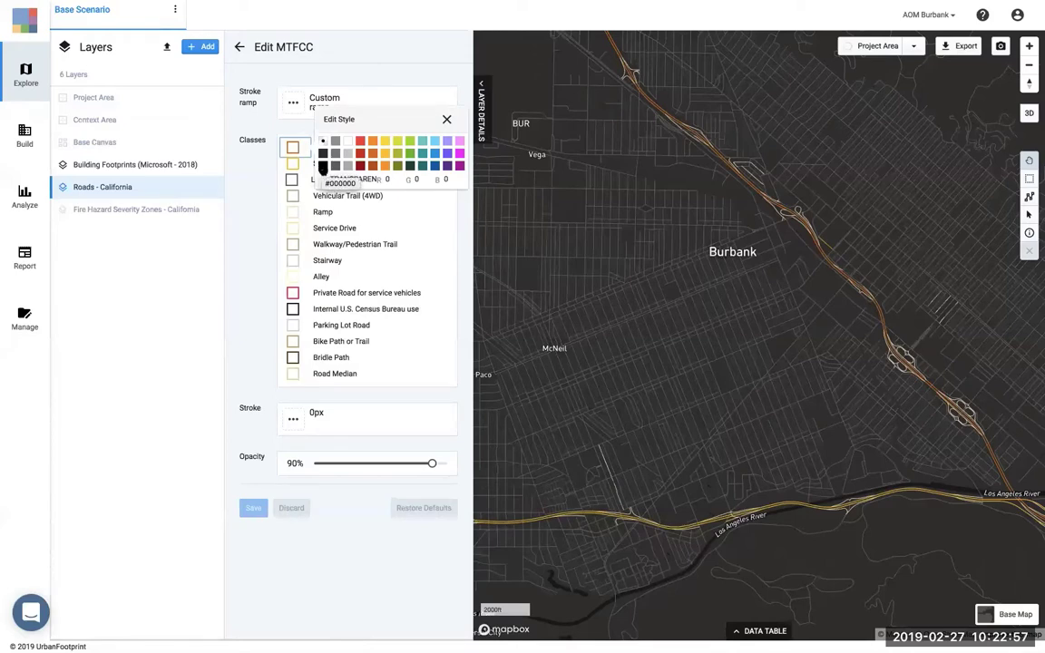
click(322, 169)
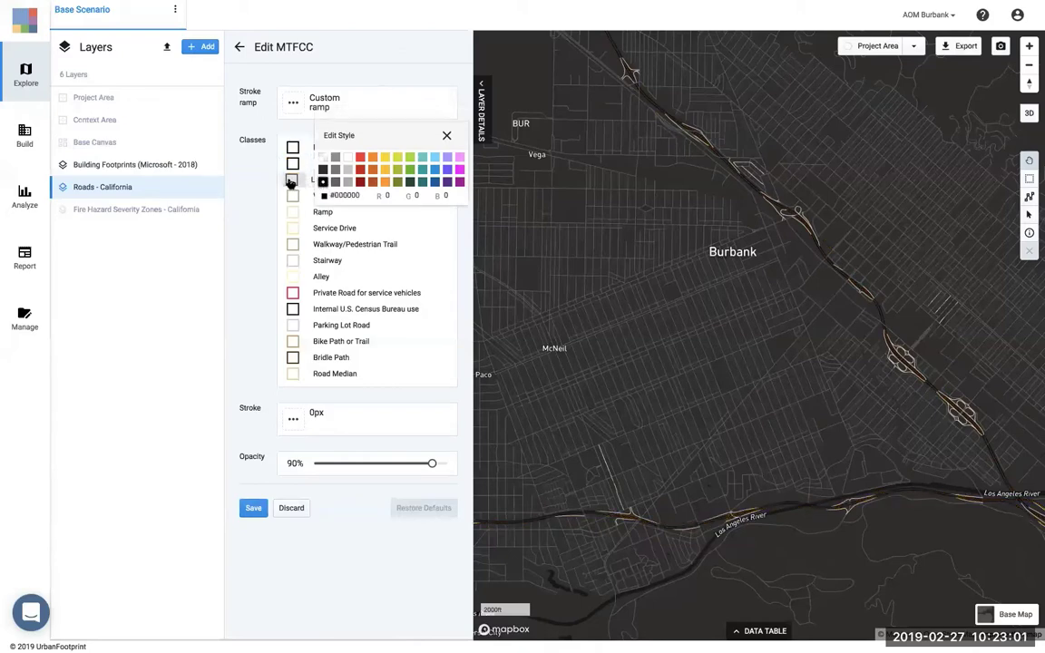
click(322, 181)
click(320, 197)
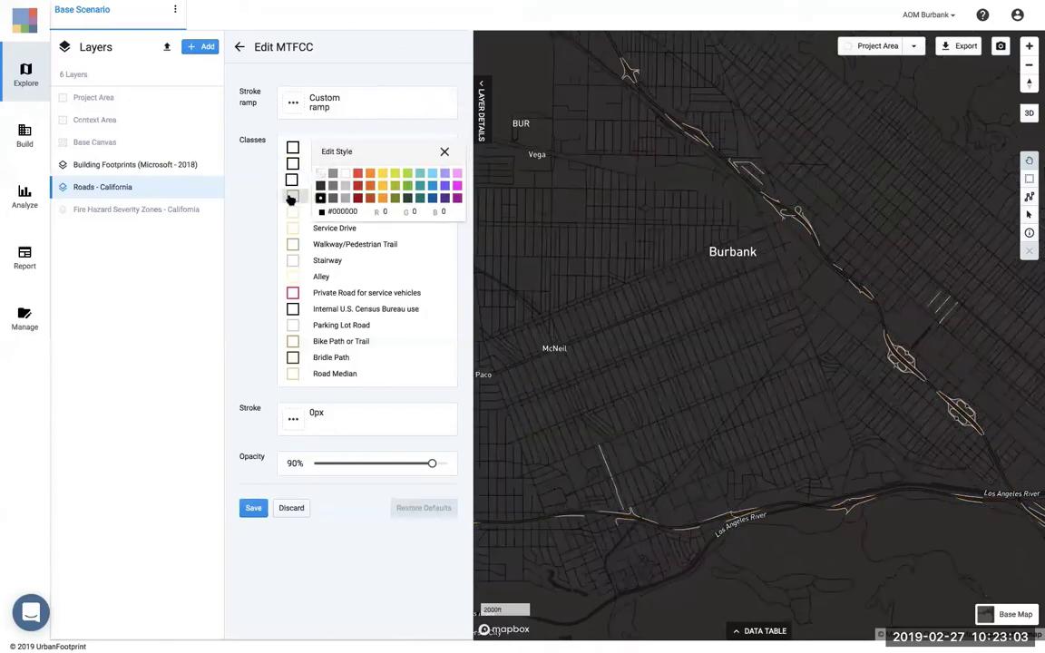
- Set the Vehicular Trail (4WD), Ramp and Alley road classes to black (#000000) and close the color picker
click(320, 214)
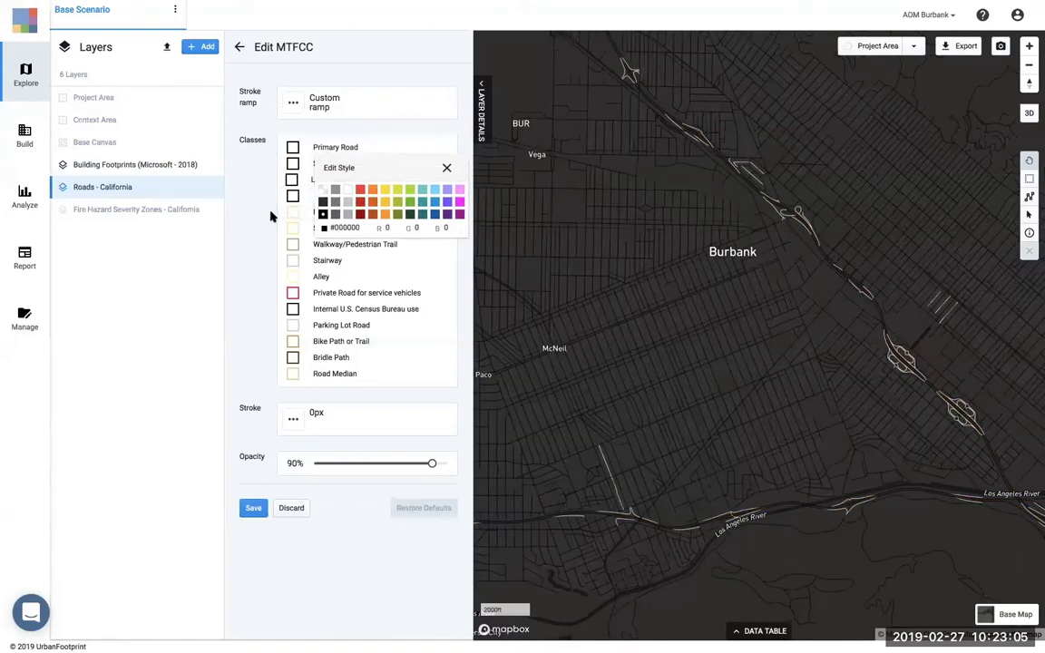
click(271, 216)
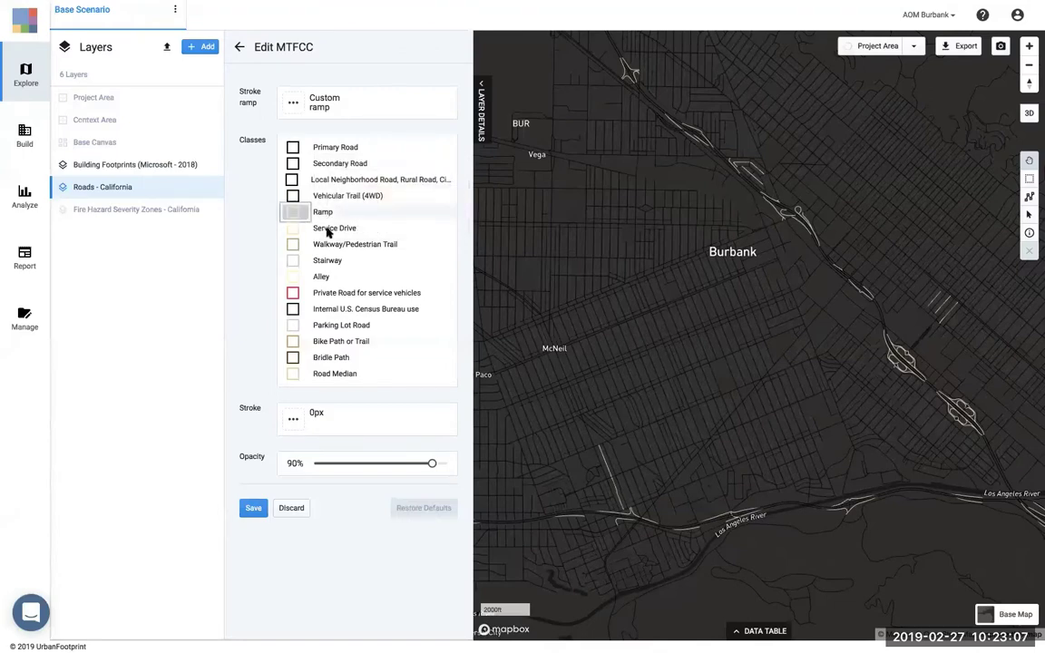
click(292, 212)
click(324, 232)
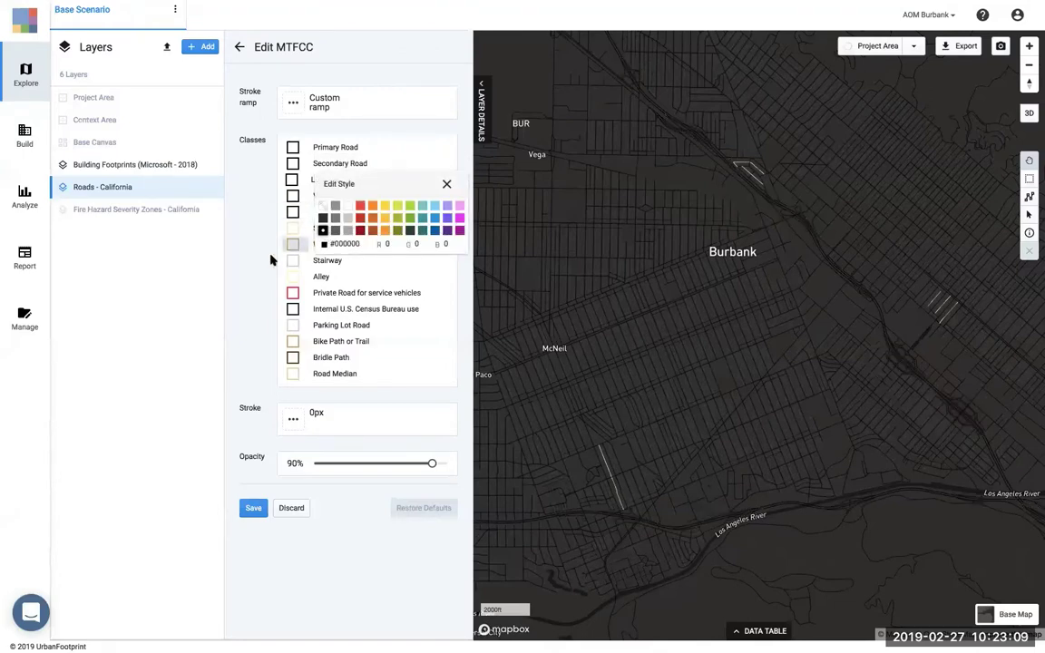
click(268, 220)
click(292, 276)
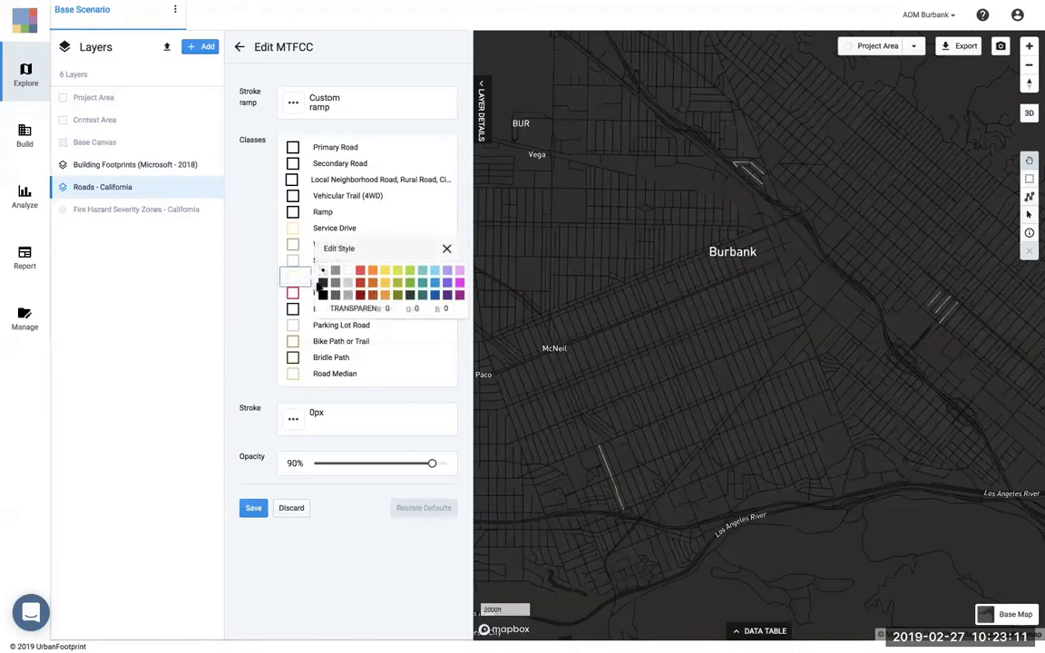
click(322, 295)
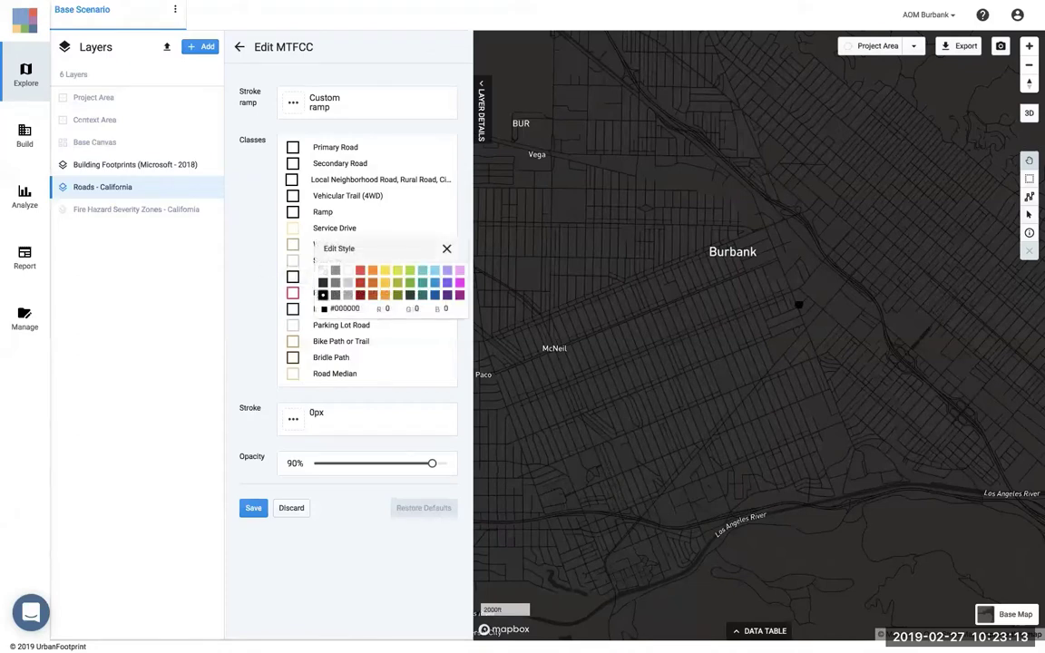
drag(798, 303, 768, 327)
click(447, 248)
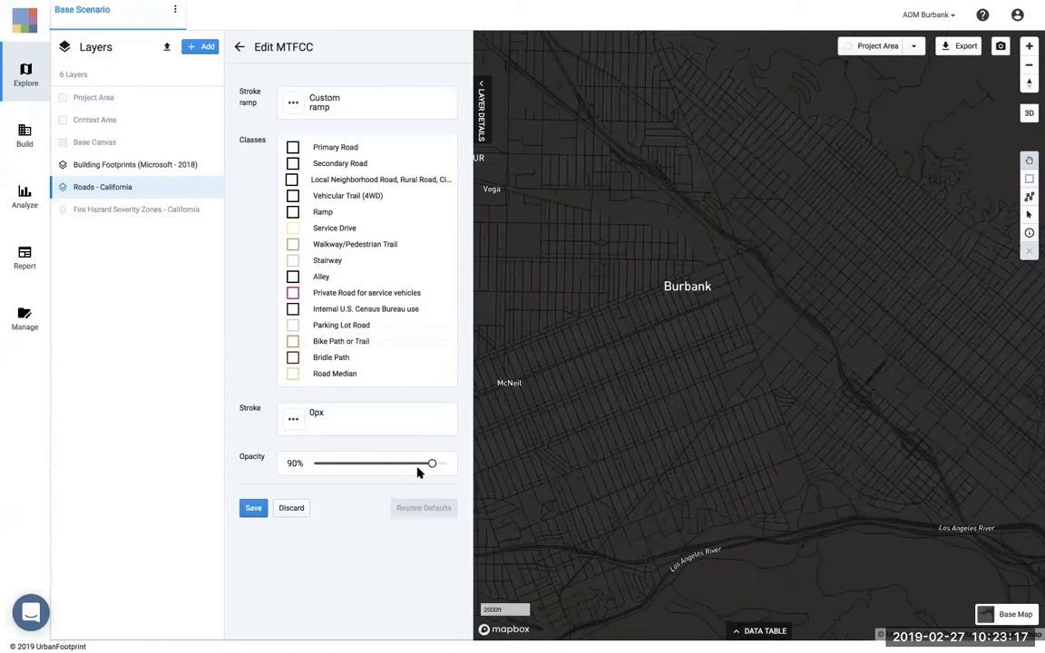
- Set the Roads - California opacity to 80%, save the MTFCC symbology and return to the layer's style settings
drag(573, 259, 490, 295)
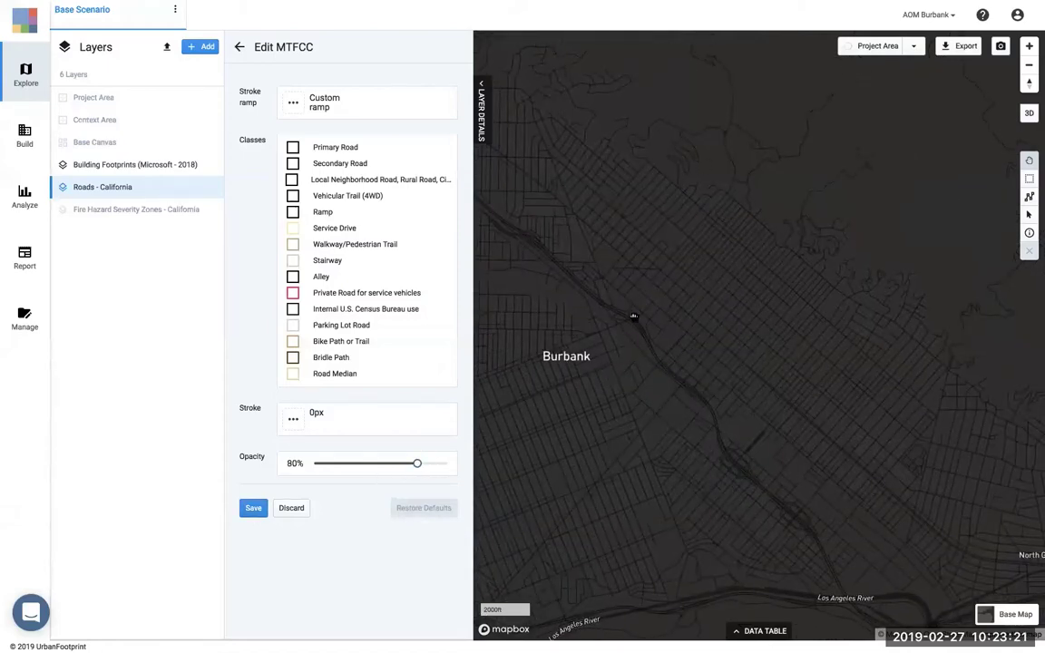
mouse_move(655, 321)
mouse_down()
mouse_move(687, 325)
mouse_move(661, 340)
mouse_move(723, 258)
mouse_move(662, 299)
mouse_move(592, 281)
mouse_up()
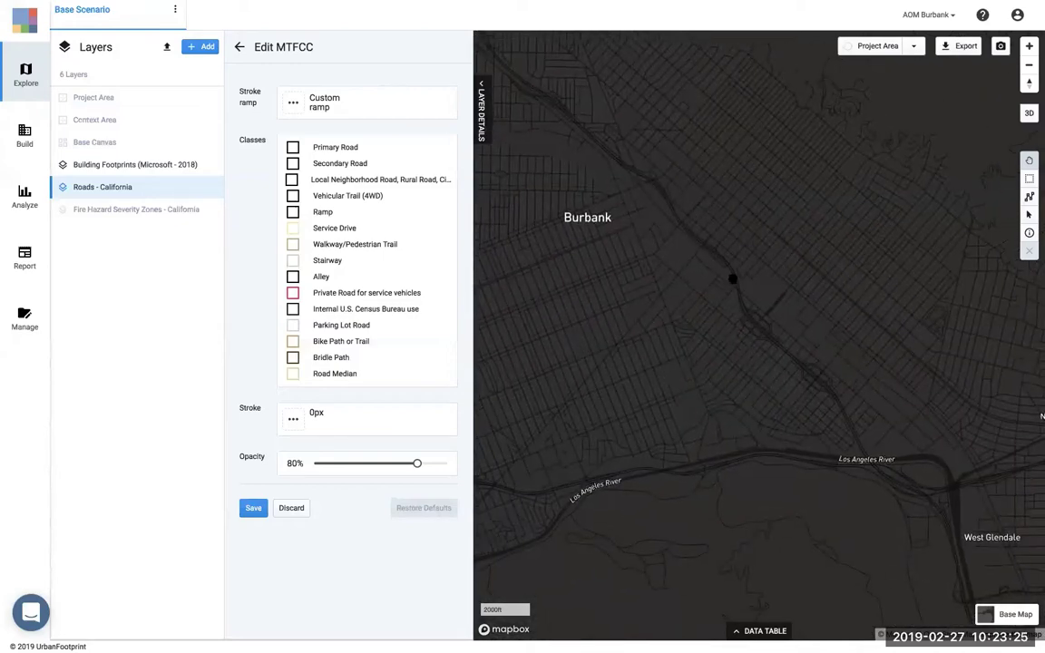
drag(733, 278, 719, 388)
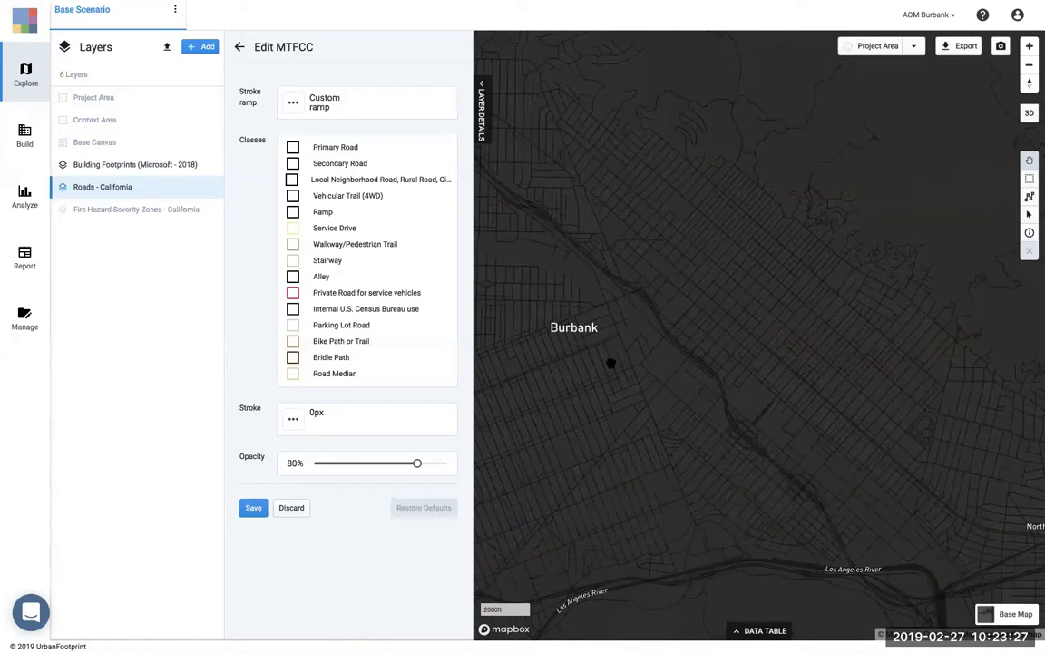
drag(601, 372, 740, 327)
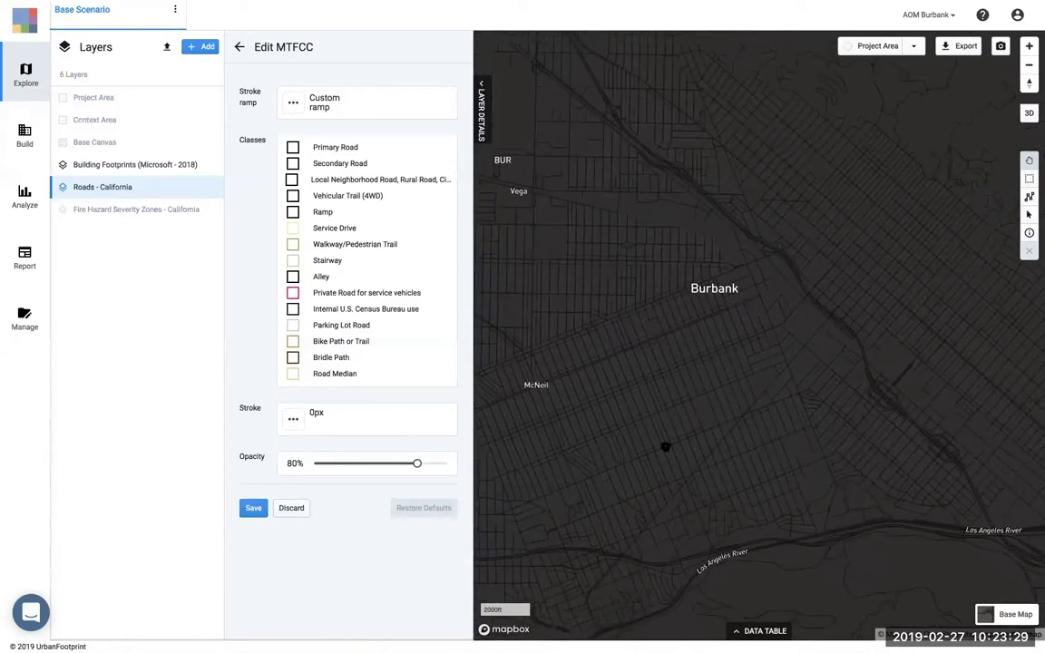
drag(813, 396, 790, 427)
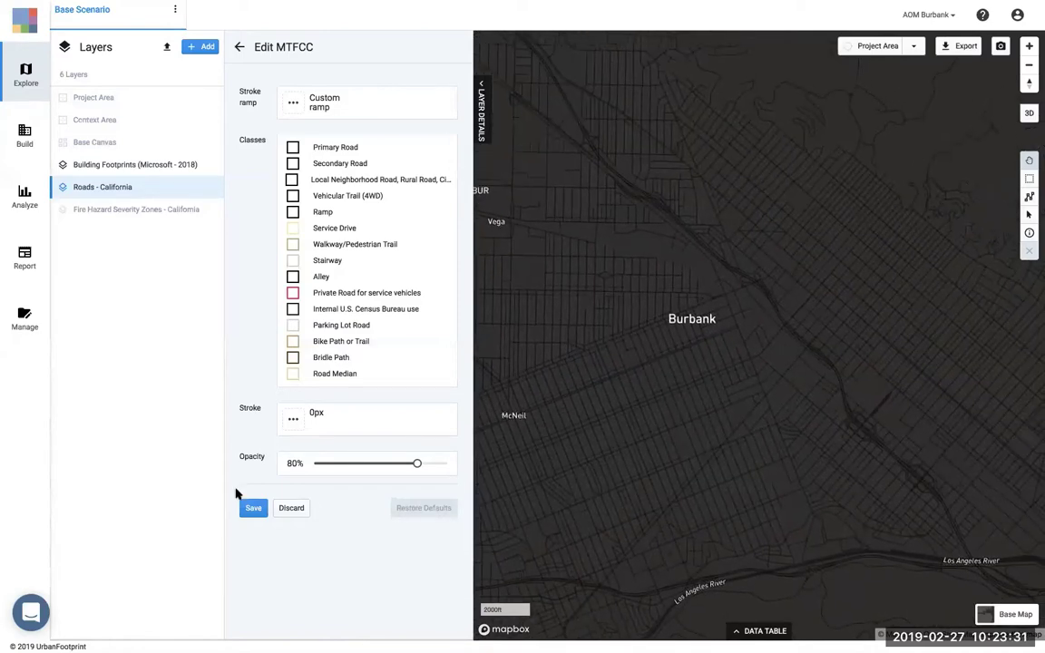
click(252, 511)
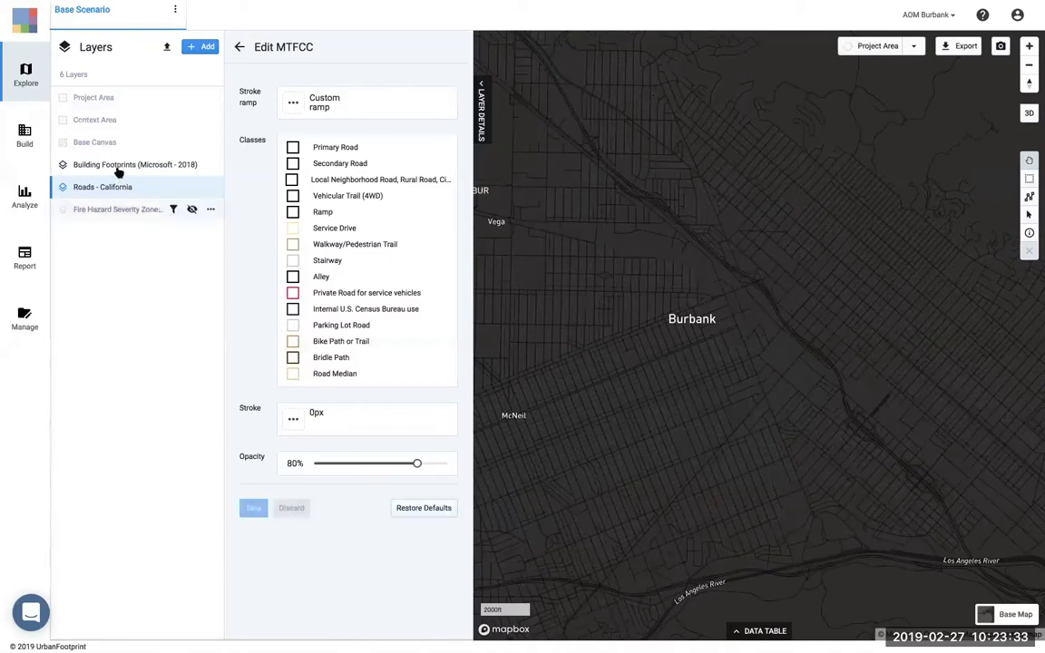
click(237, 50)
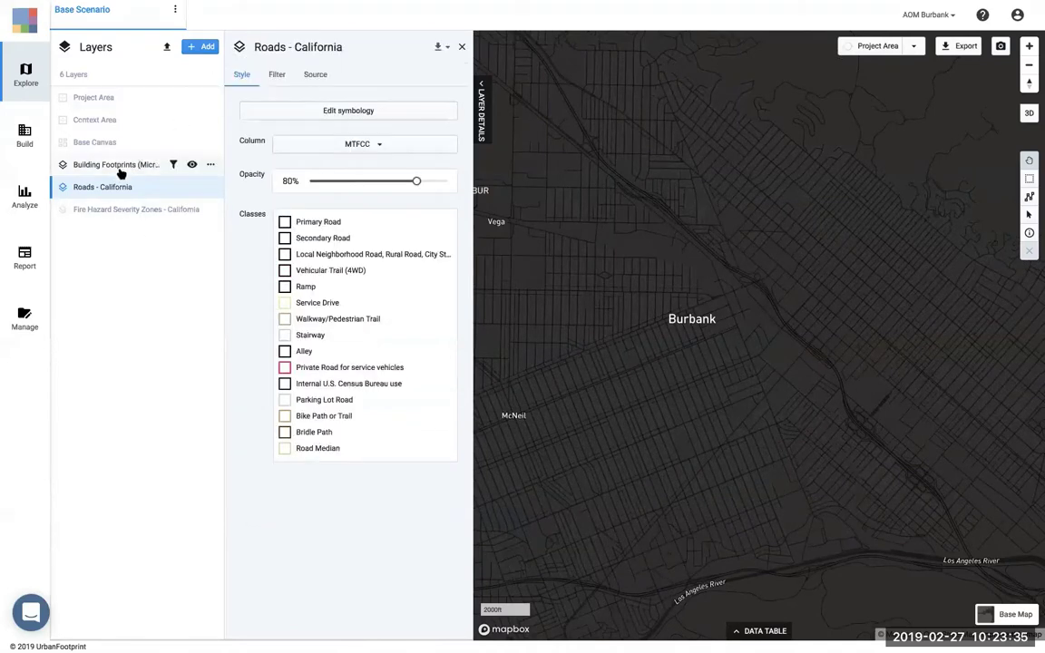
- Open the Building Footprints (Microsoft - 2018) layer's symbology for editing
click(121, 167)
scroll(597, 288, up, 2)
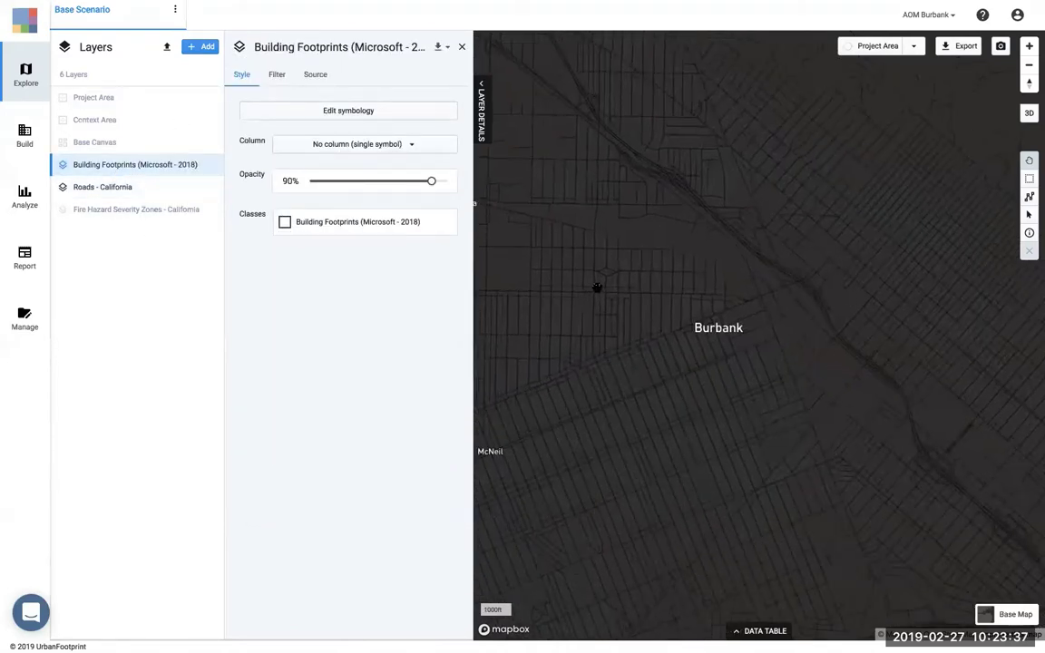
click(348, 112)
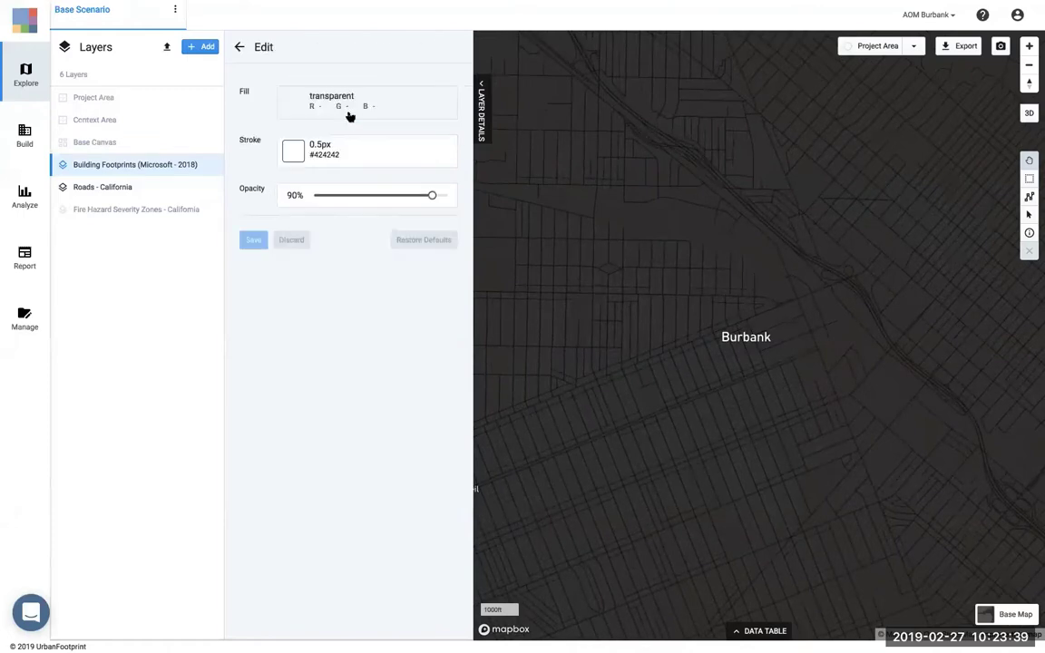
- Try a green (#A4DD00) stroke on the building footprints and examine it on the map around Burbank
click(293, 152)
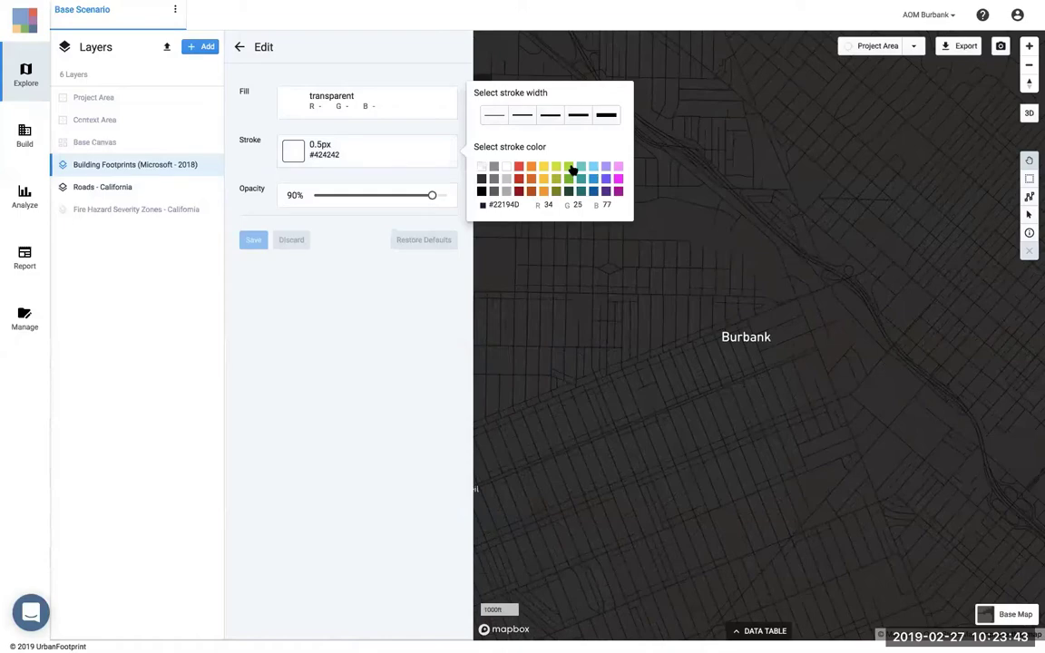
click(569, 167)
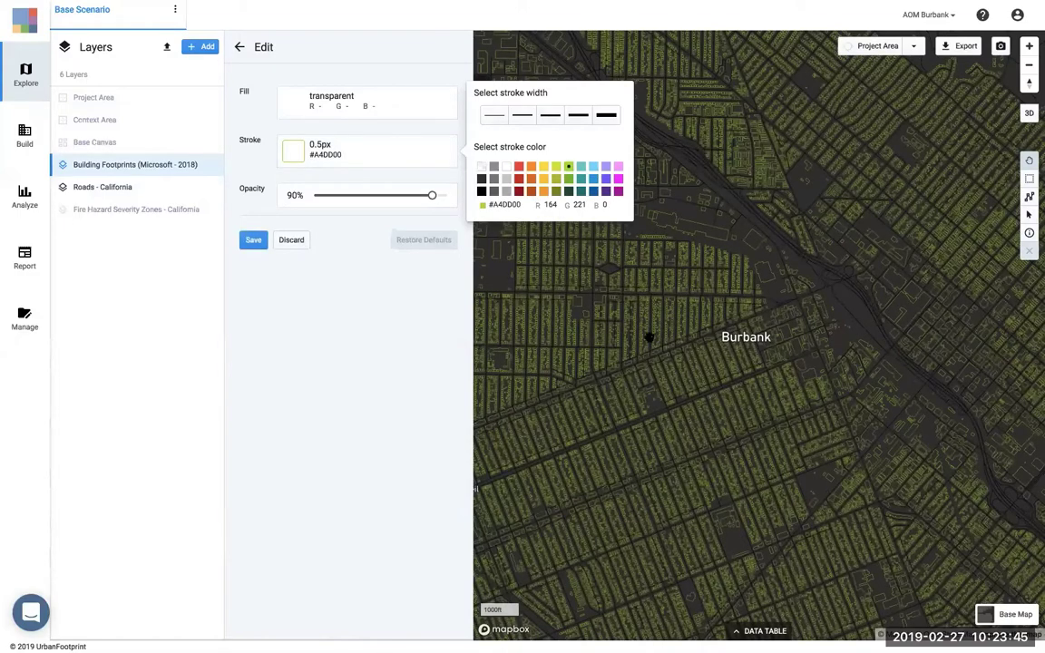
drag(690, 171, 767, 157)
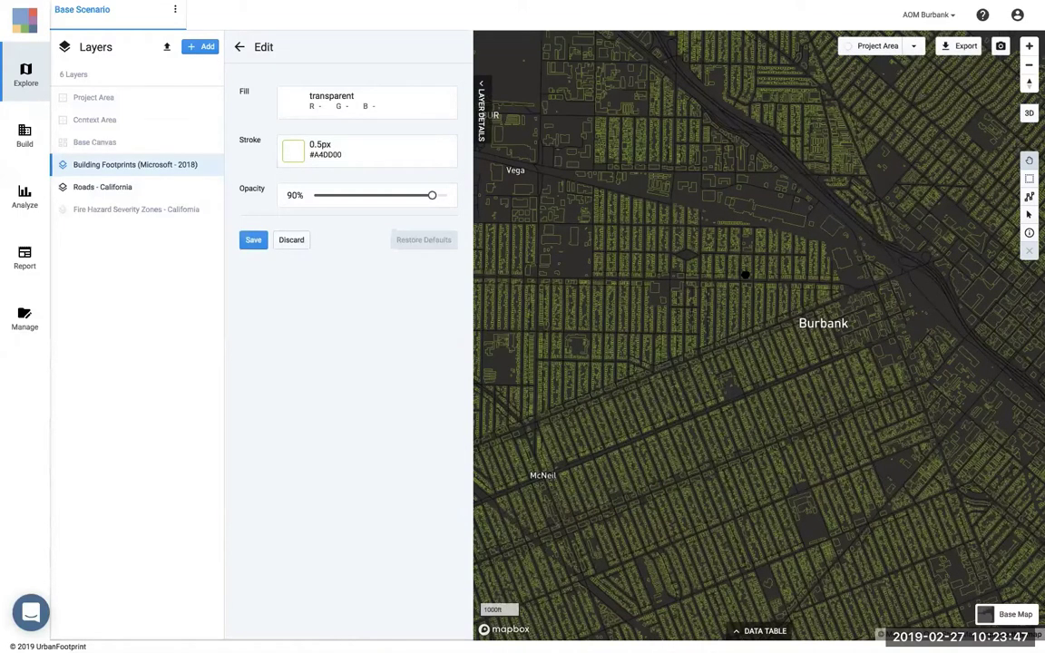
drag(745, 275, 737, 384)
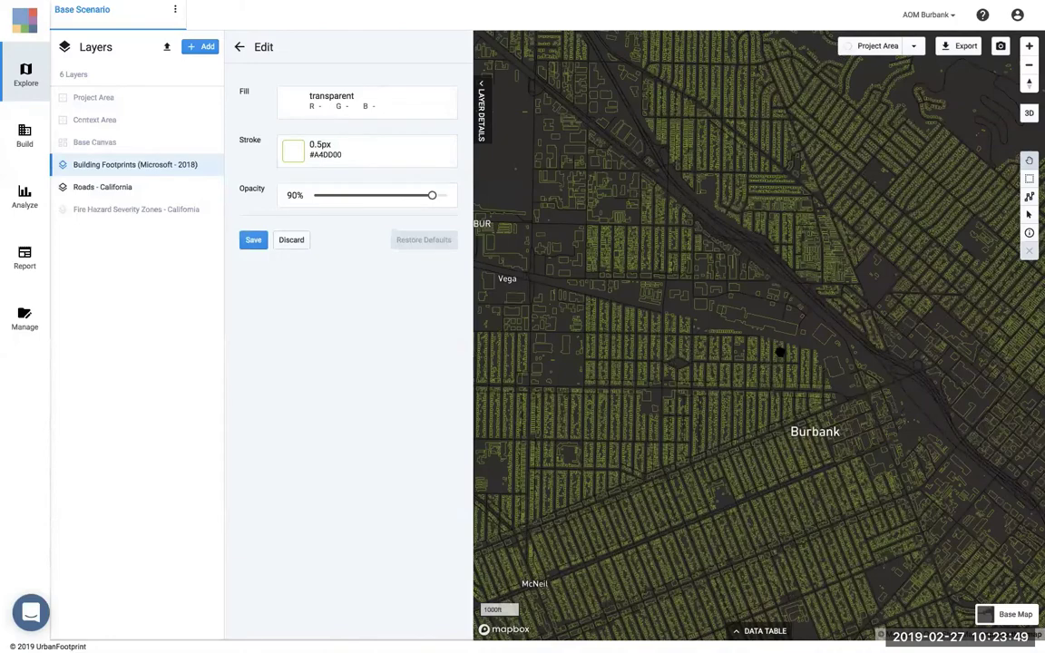
drag(780, 352, 771, 400)
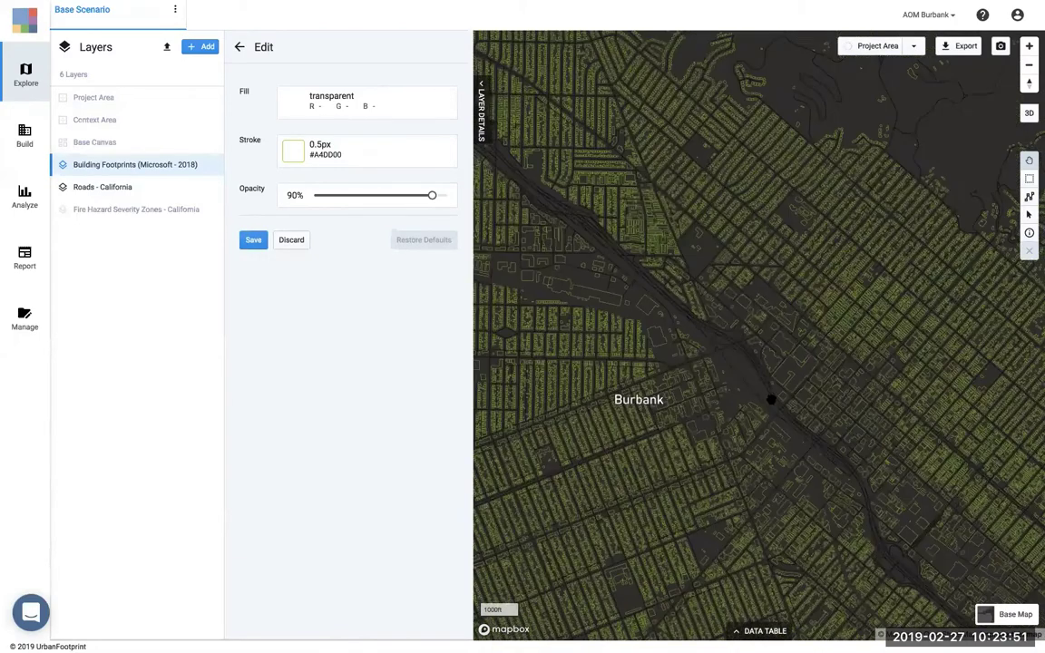
drag(714, 319, 613, 295)
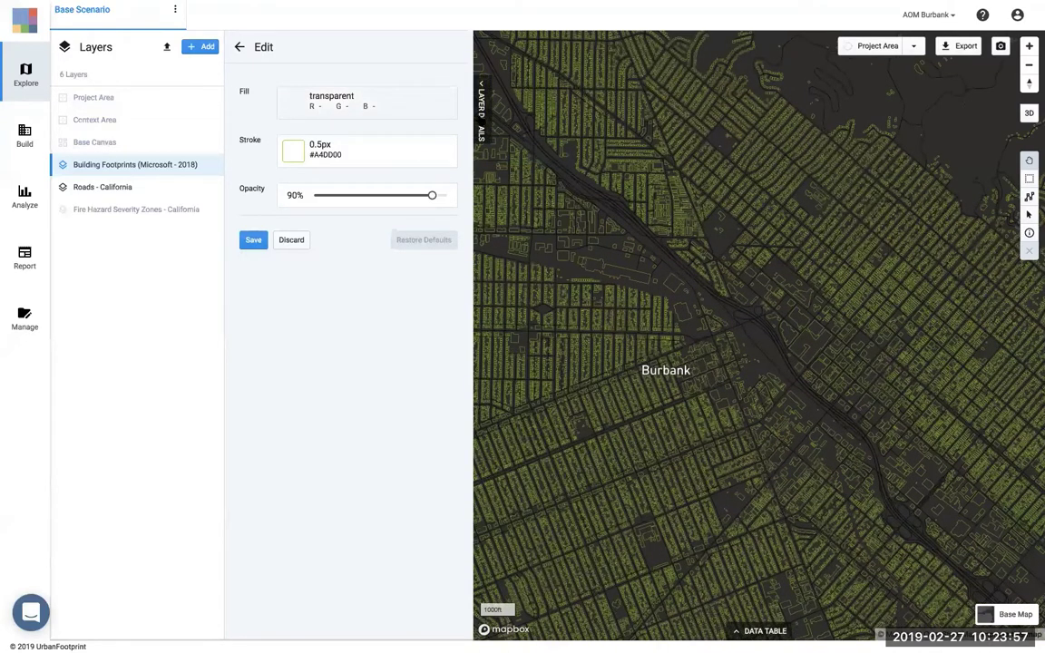
- Give the building footprints a black (#000000) fill, a transparent stroke and 70% opacity, and save the symbology
click(292, 101)
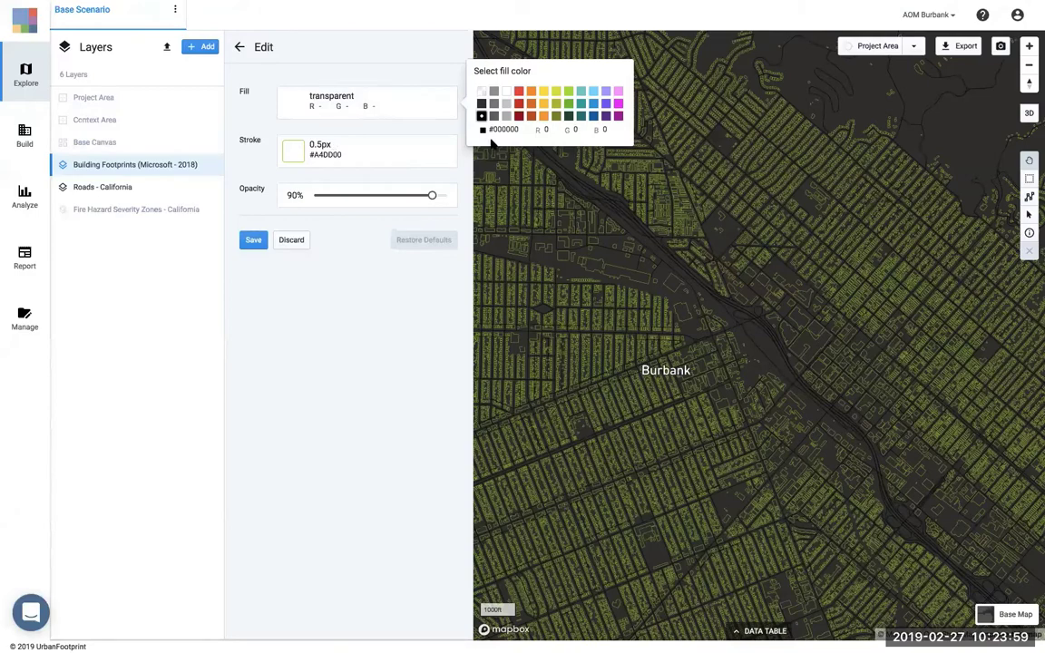
click(481, 116)
click(292, 151)
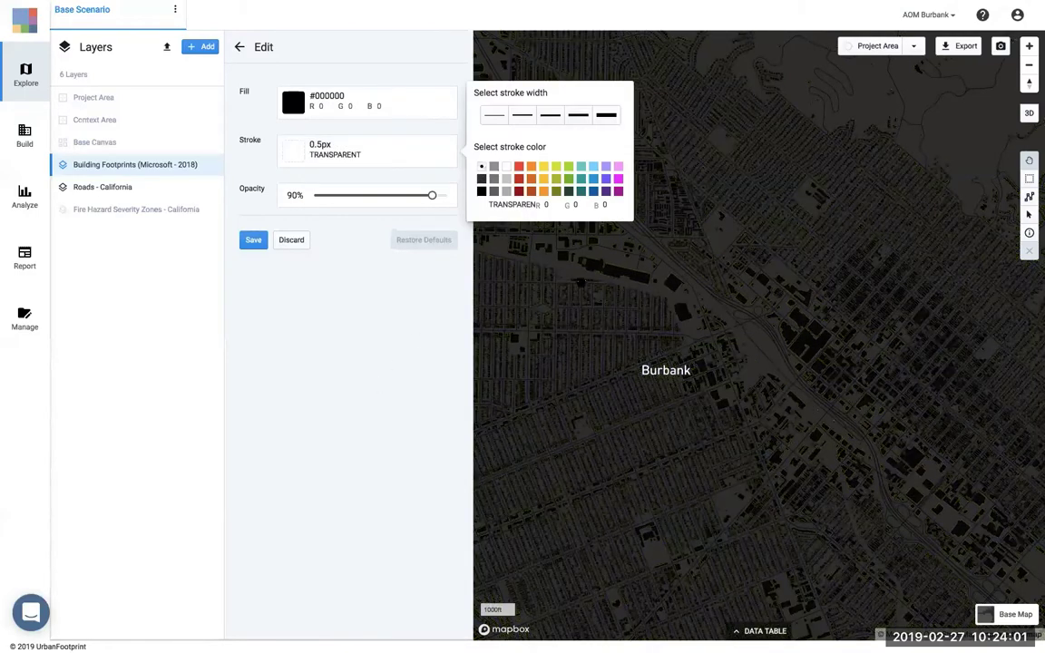
drag(551, 238, 533, 271)
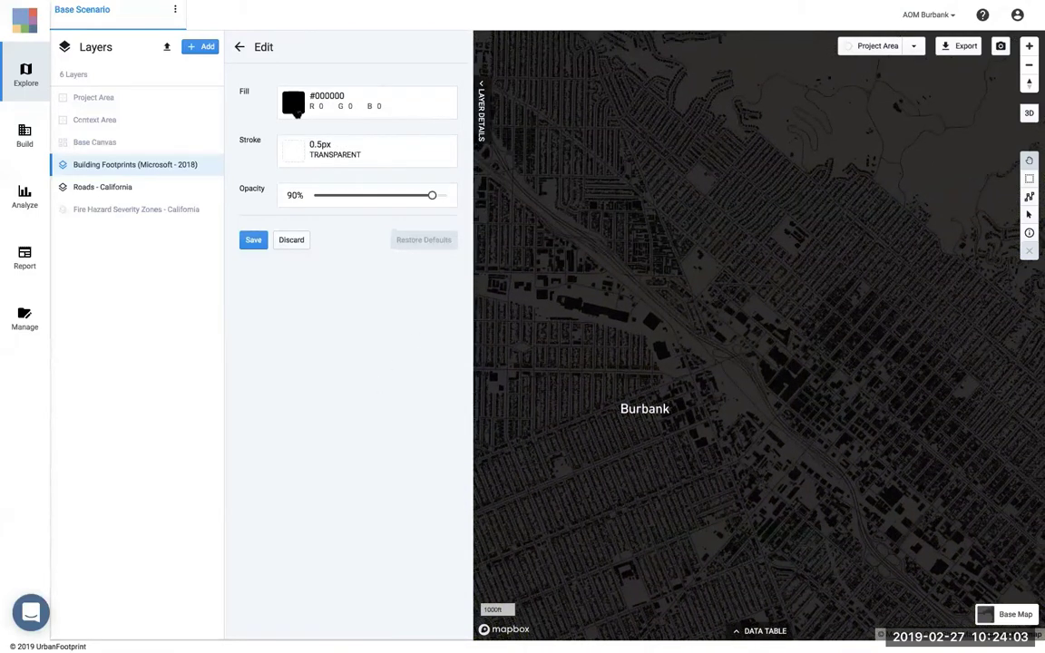
drag(724, 204, 849, 208)
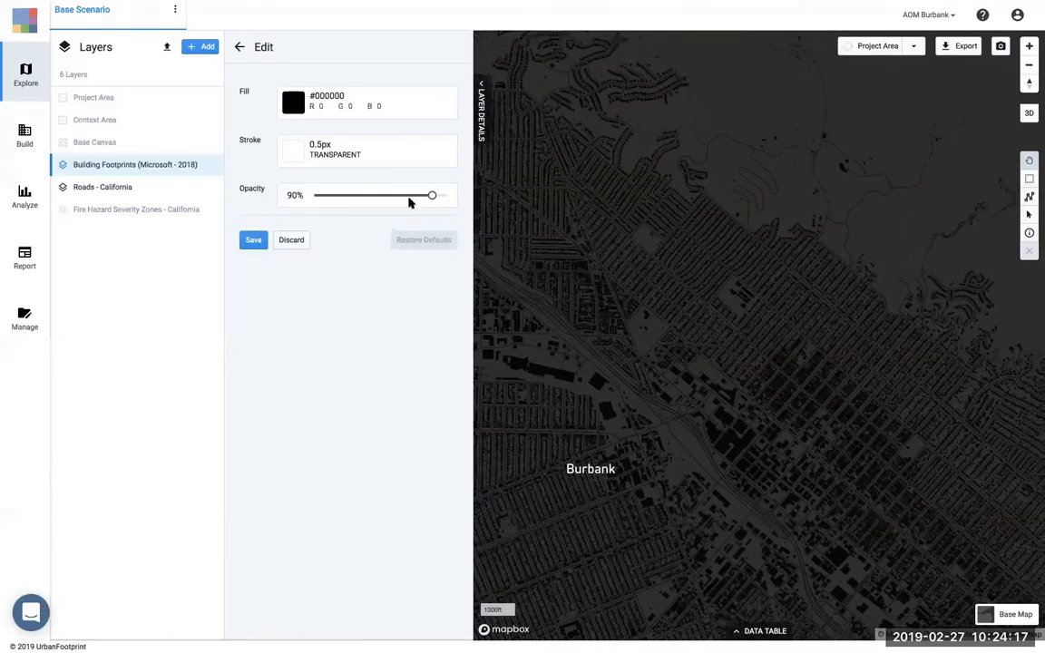
drag(432, 195, 397, 195)
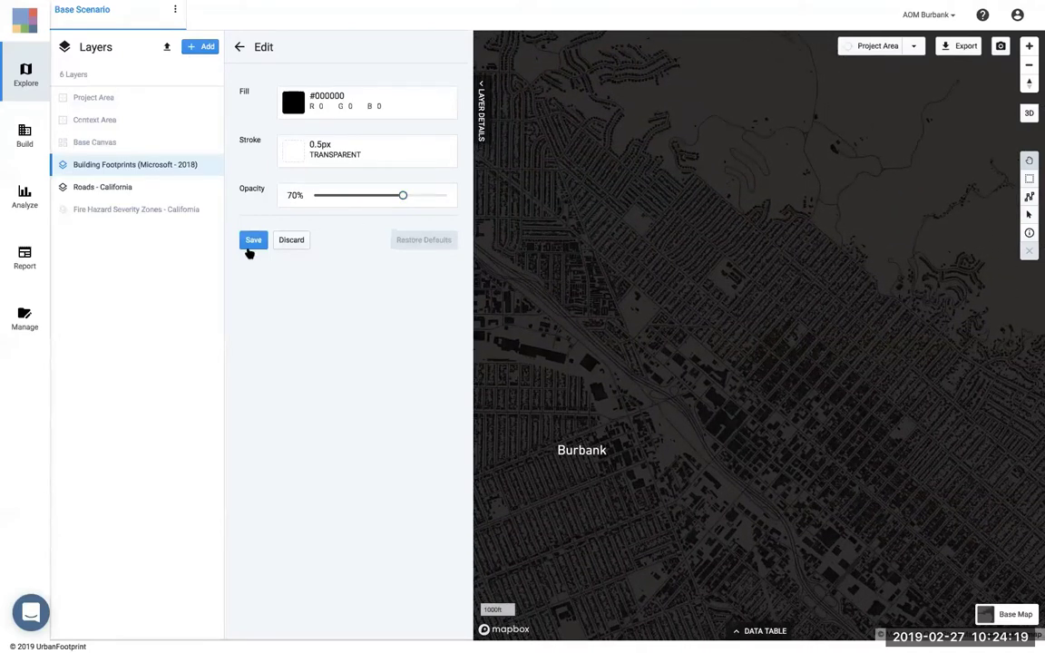
click(252, 241)
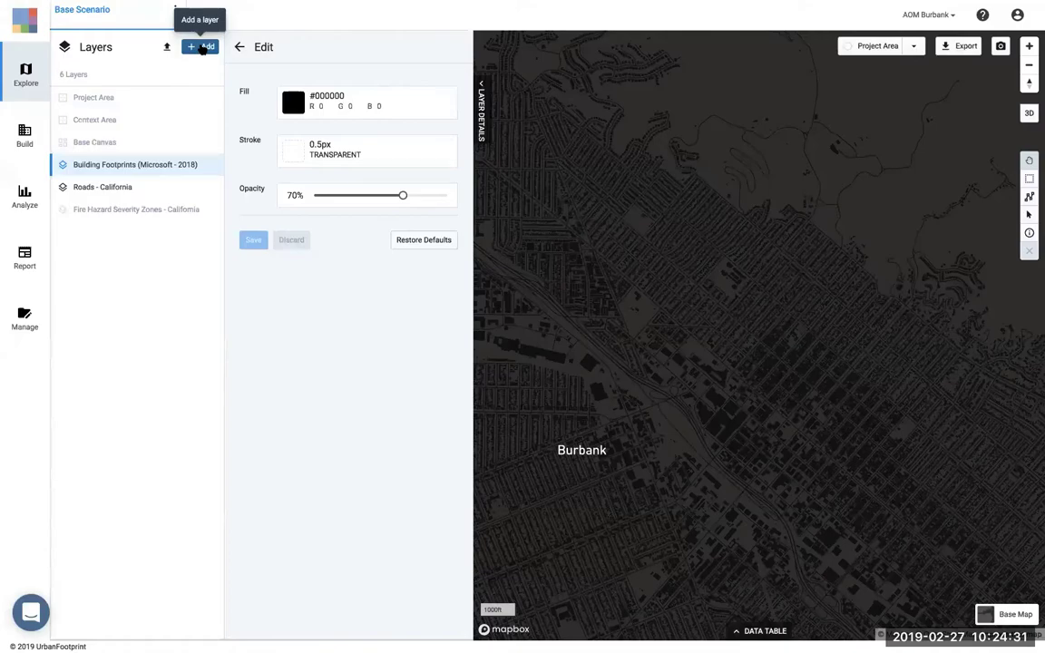
- Search the layer library for "floo" and add Flood Hazard Layer Areas (FEMA) - Los Angeles County, California to the map
click(203, 49)
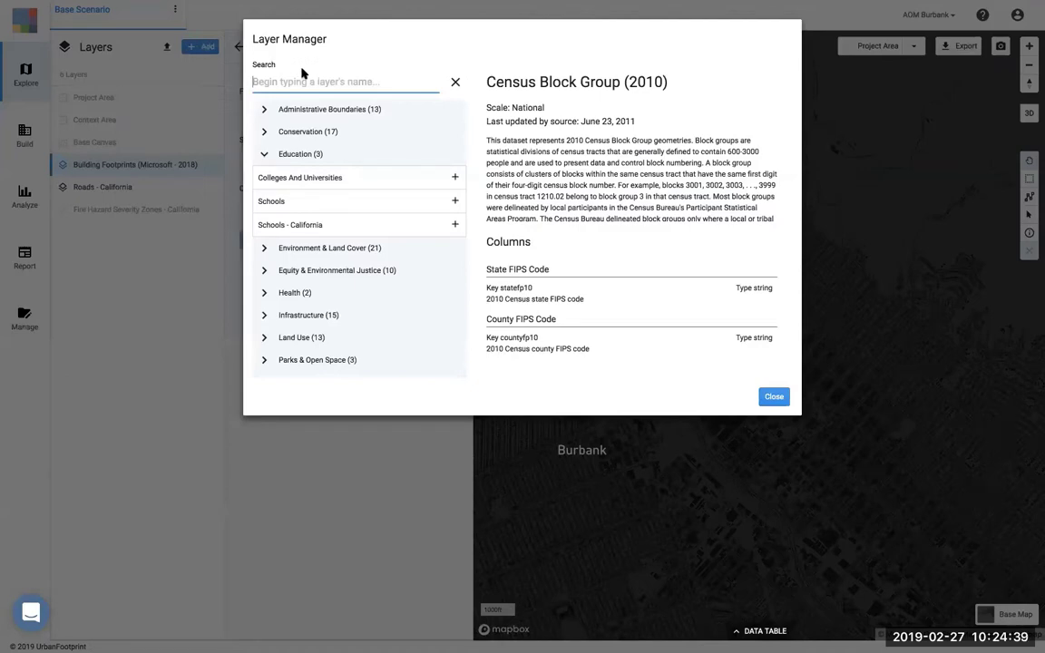
text(floo)
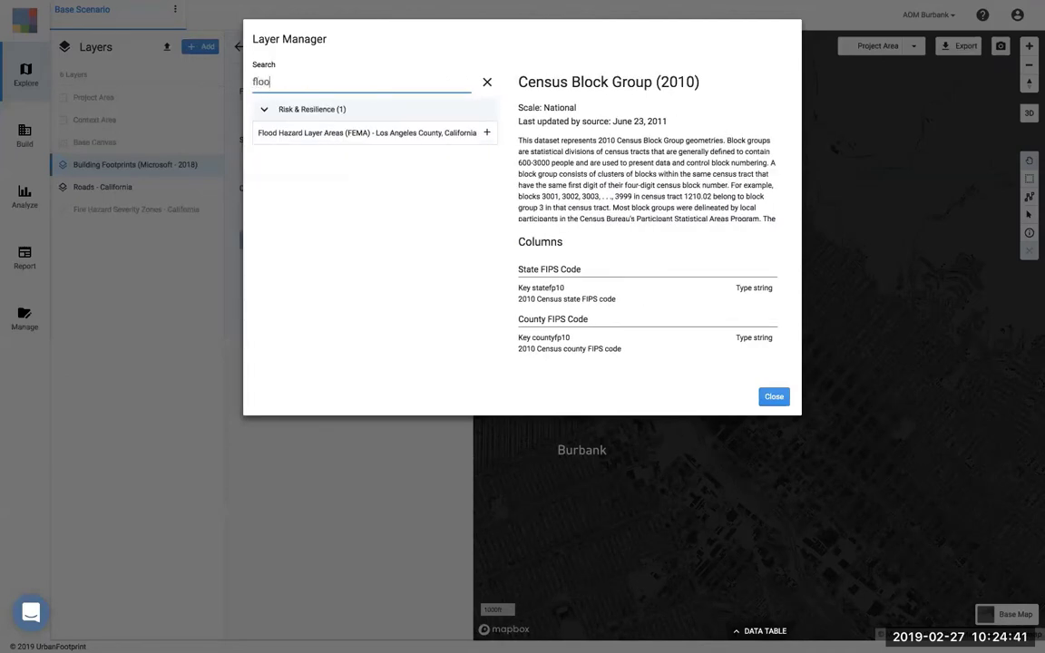
click(486, 133)
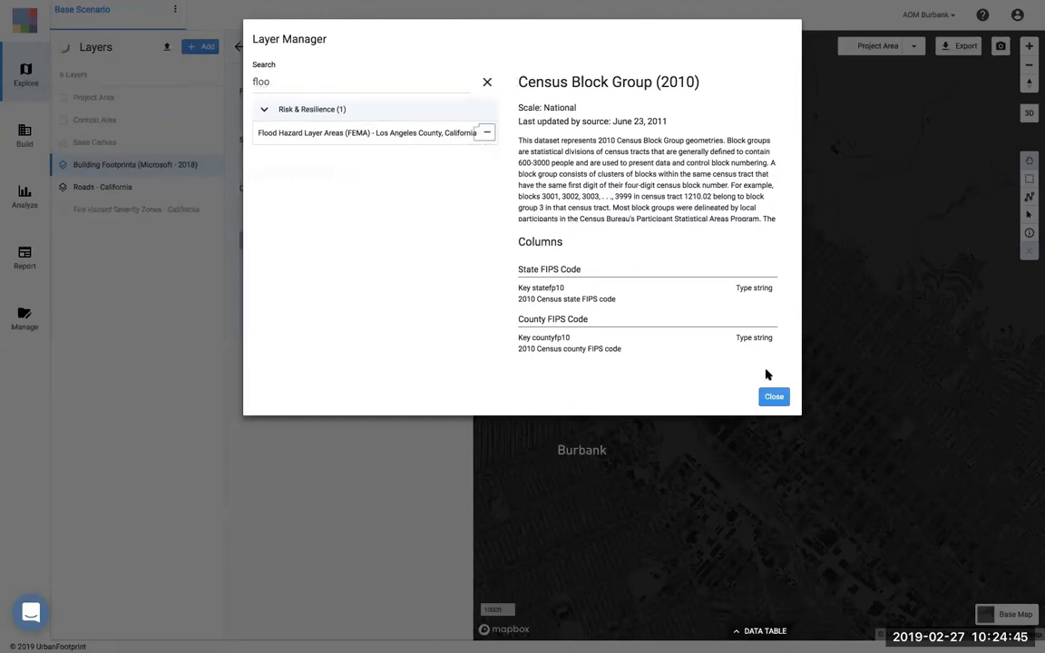
click(771, 396)
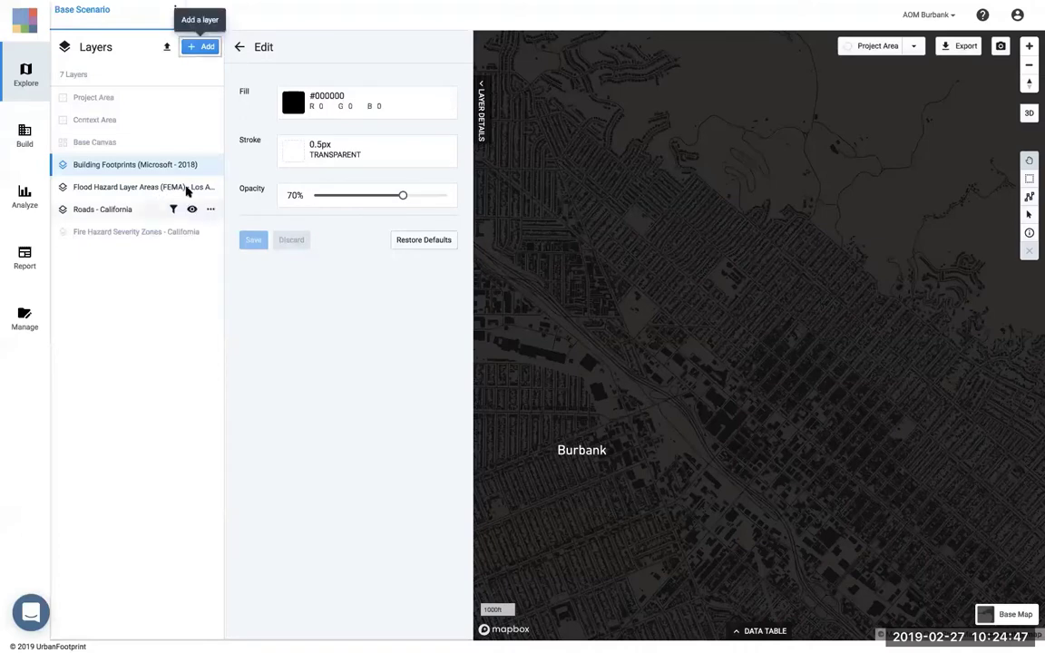
click(191, 187)
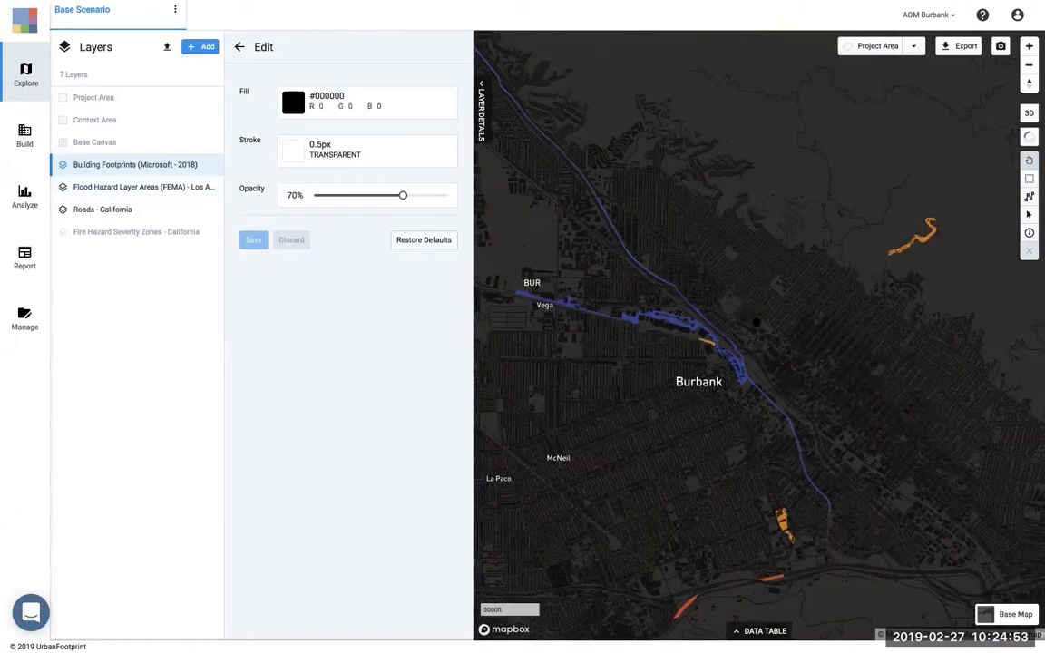
- Filter the Flood Hazard Layer Areas (FEMA) layer to flood zones A, AE, AH, AO and VE, and cancel saving it as a new layer
click(145, 186)
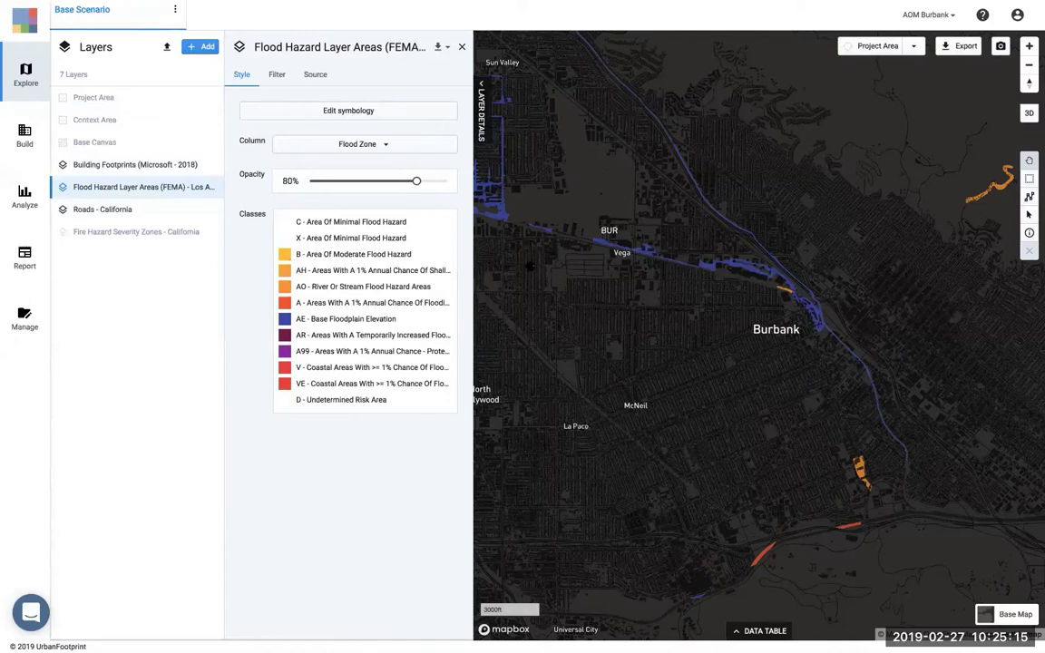
click(279, 76)
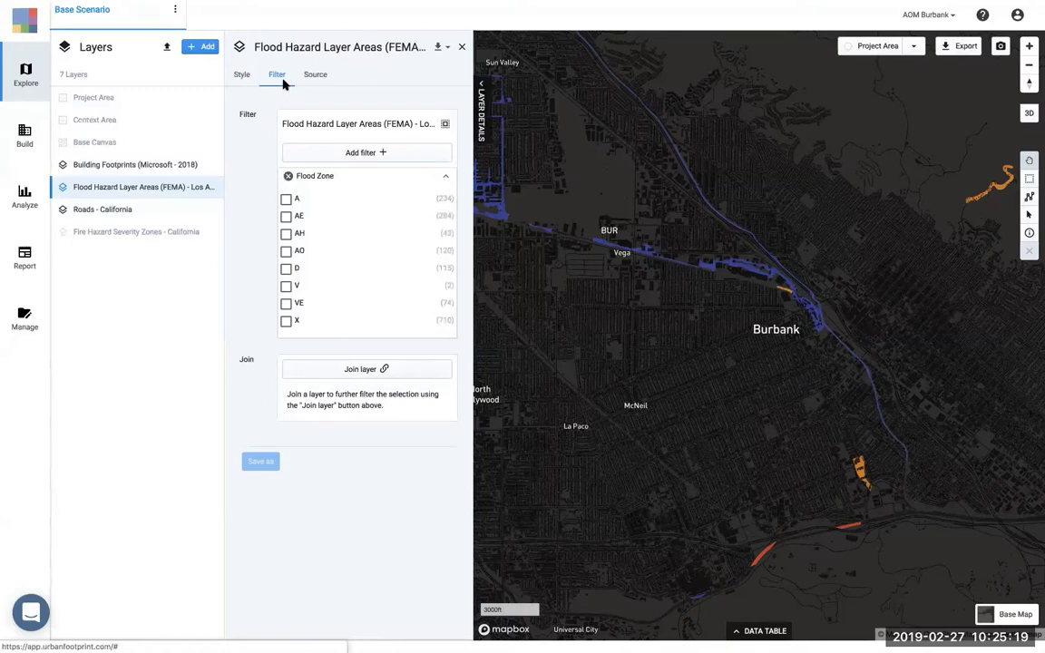
click(286, 200)
click(285, 241)
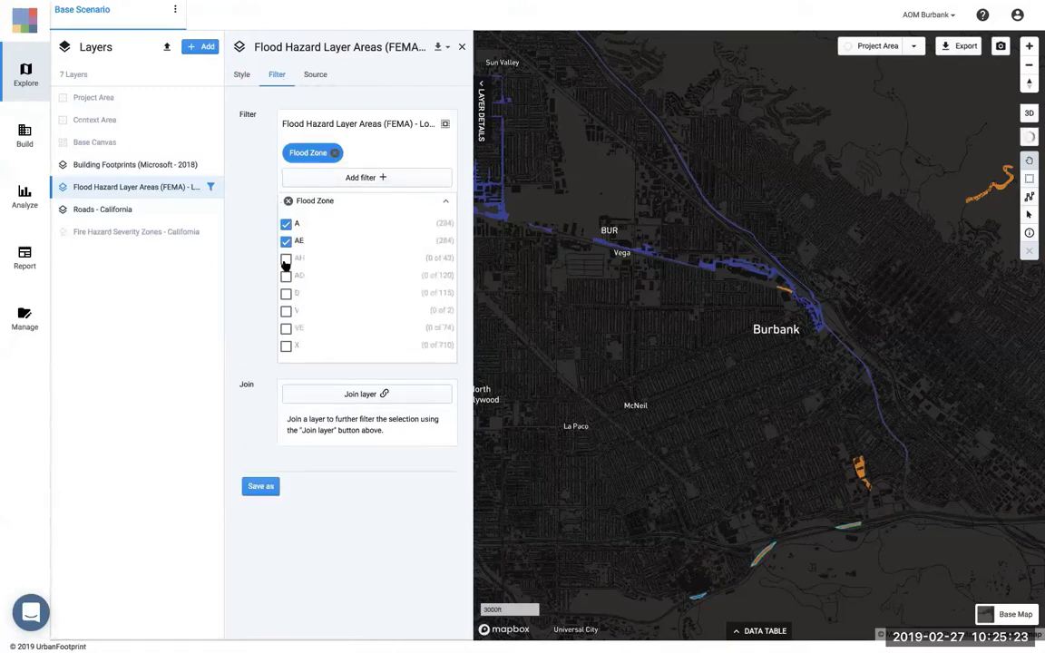
click(286, 258)
click(285, 275)
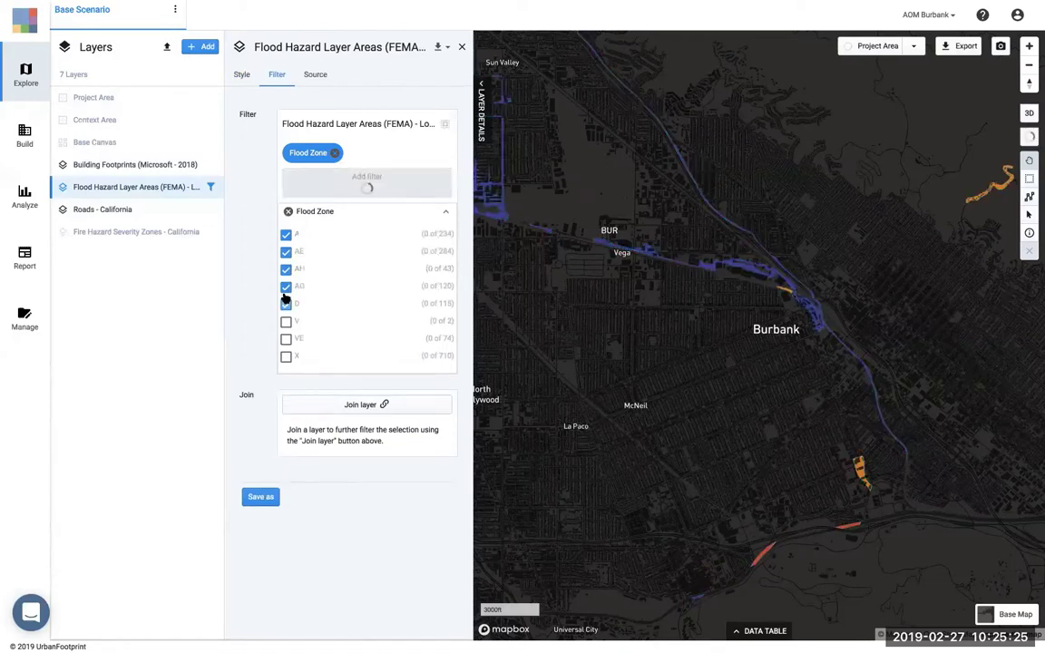
click(286, 327)
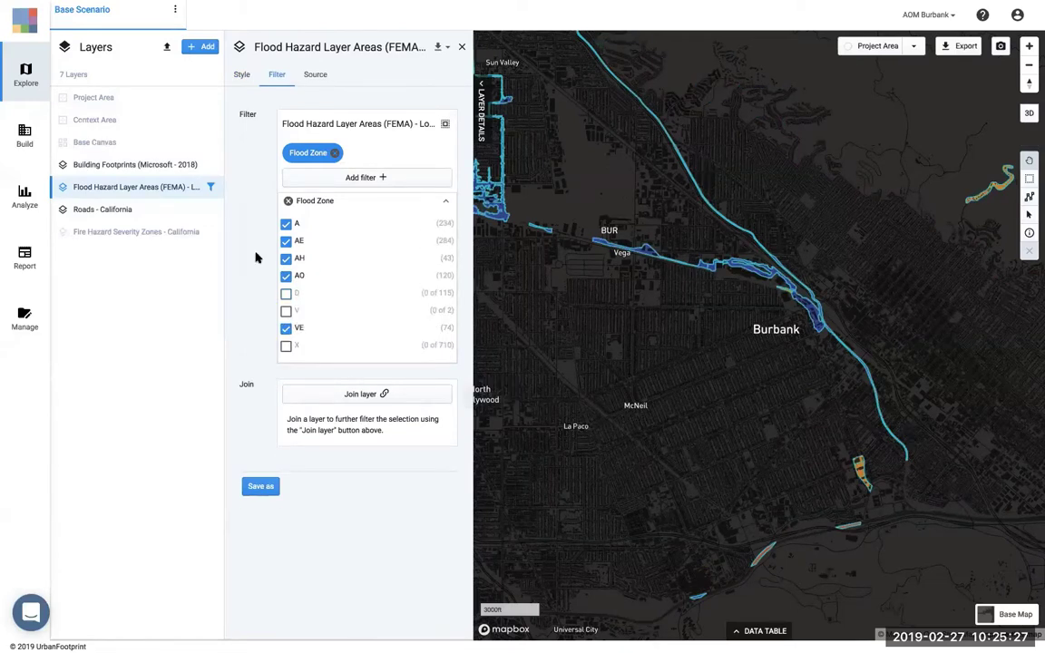
click(260, 488)
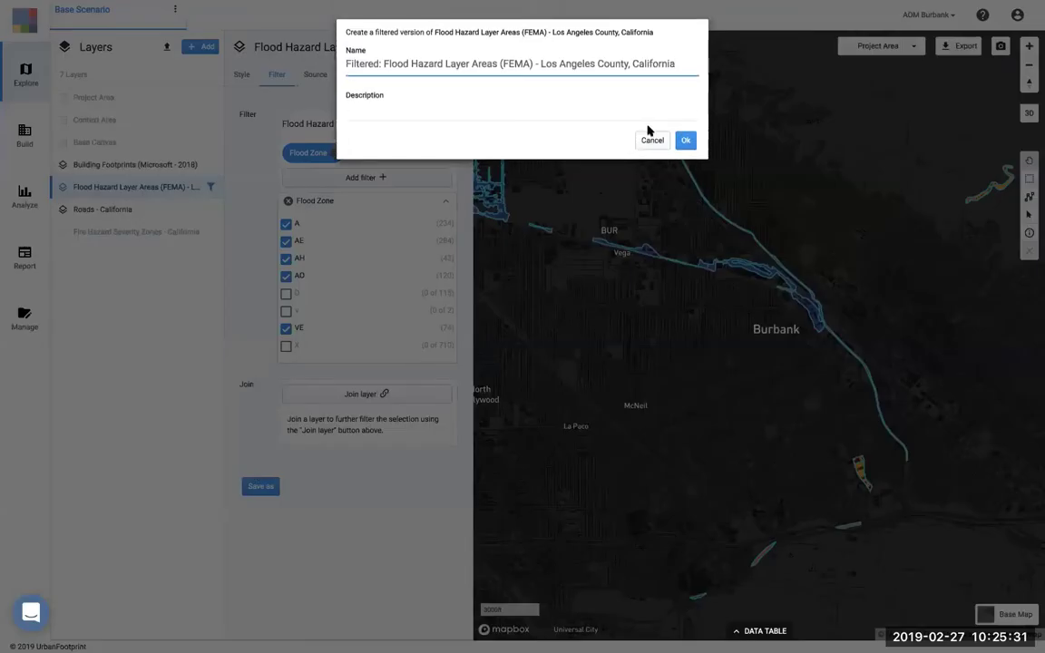
key(Escape)
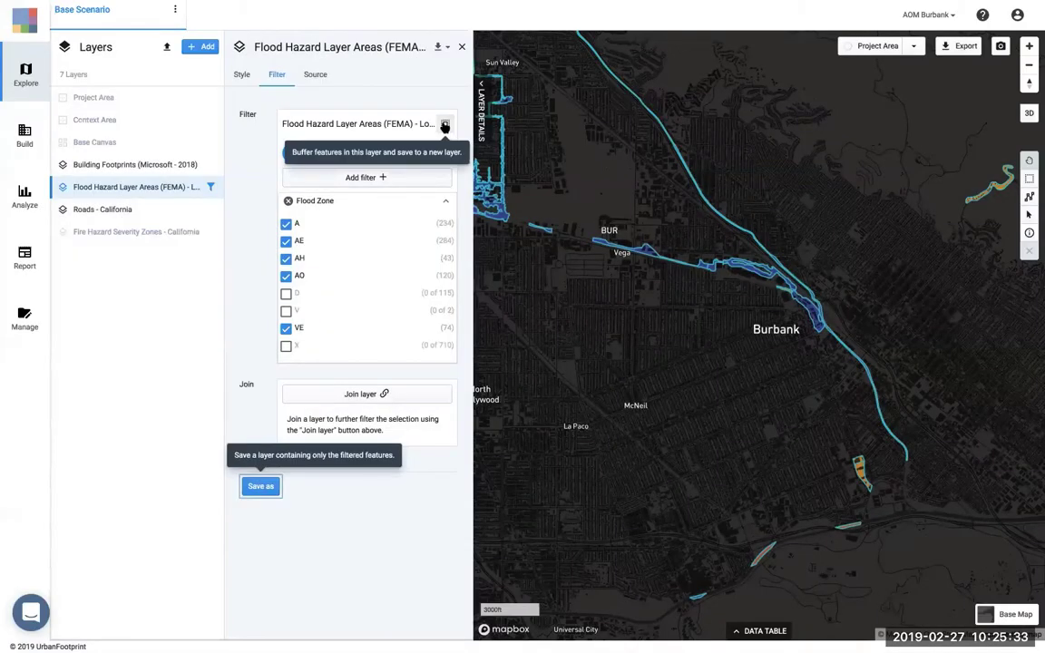
- Buffer the filtered Flood Hazard Layer Areas (FEMA) features by 0.25 miles and save the buffer as a new layer with the default name
click(444, 126)
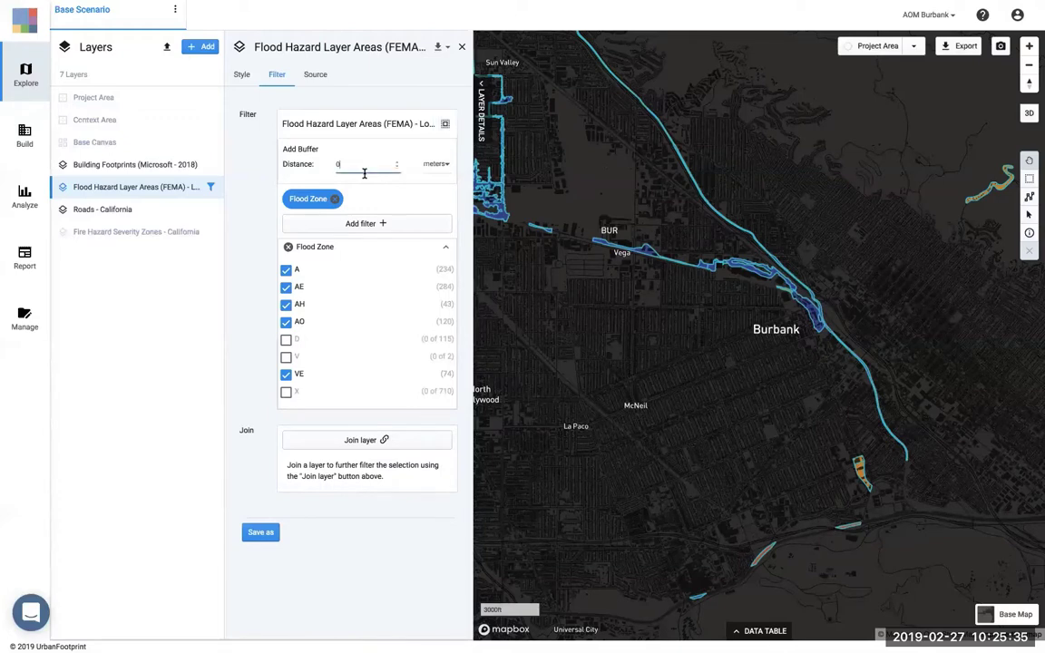
text(.25)
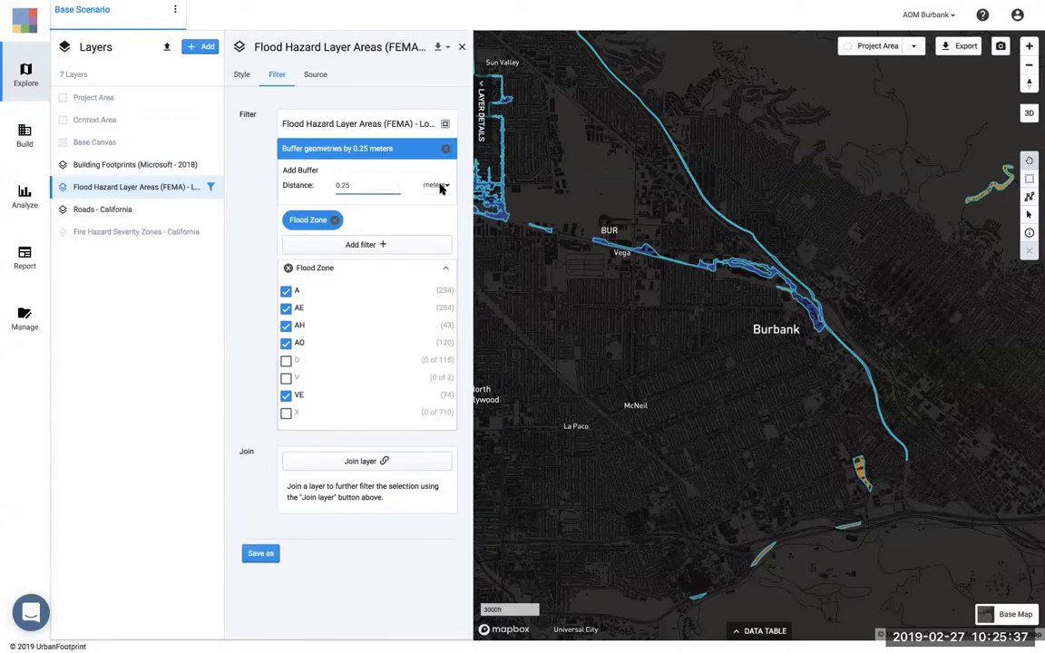
click(440, 187)
click(436, 203)
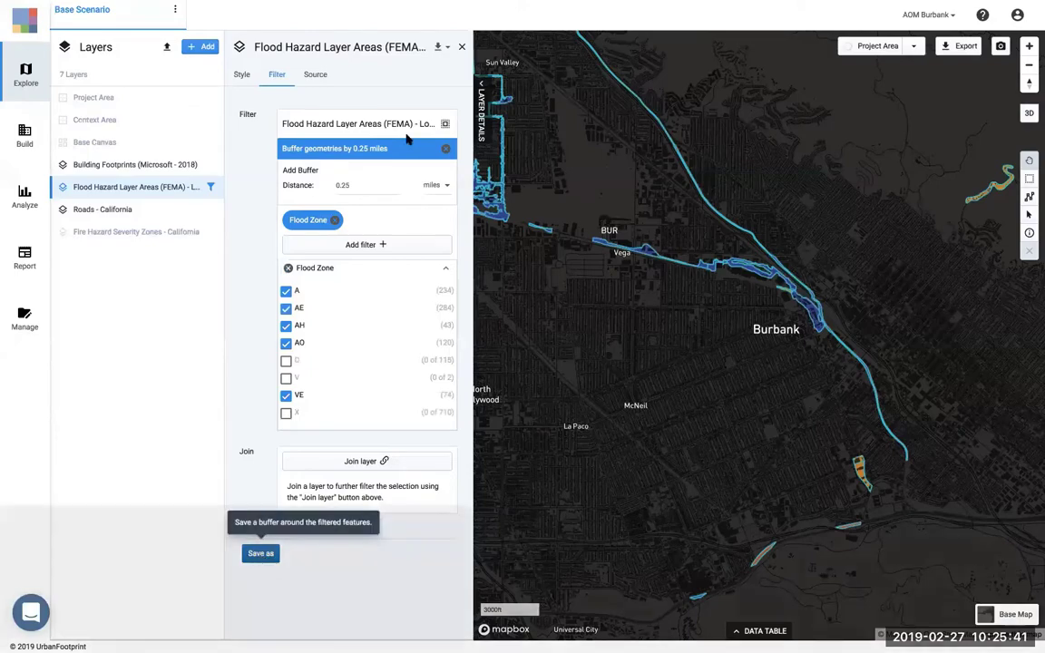
click(261, 554)
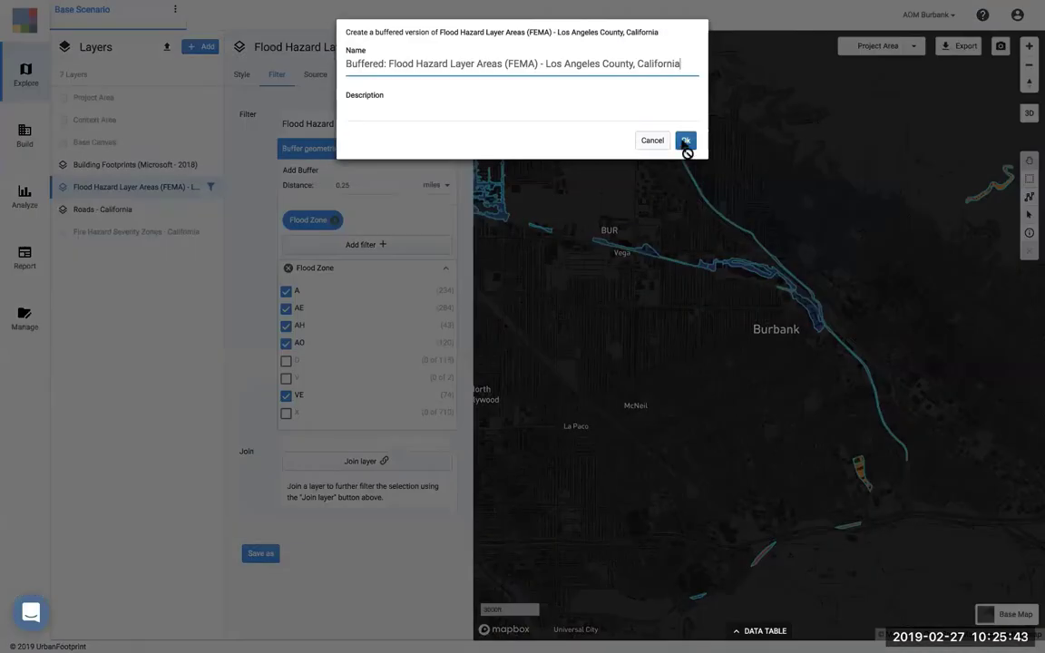
click(686, 140)
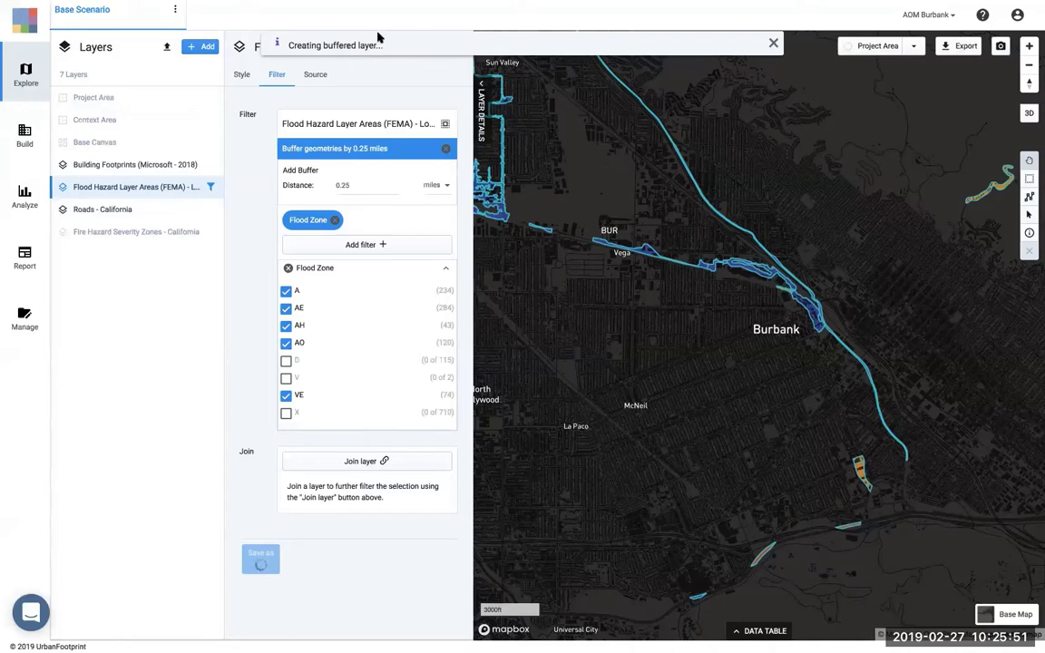
click(773, 44)
click(774, 43)
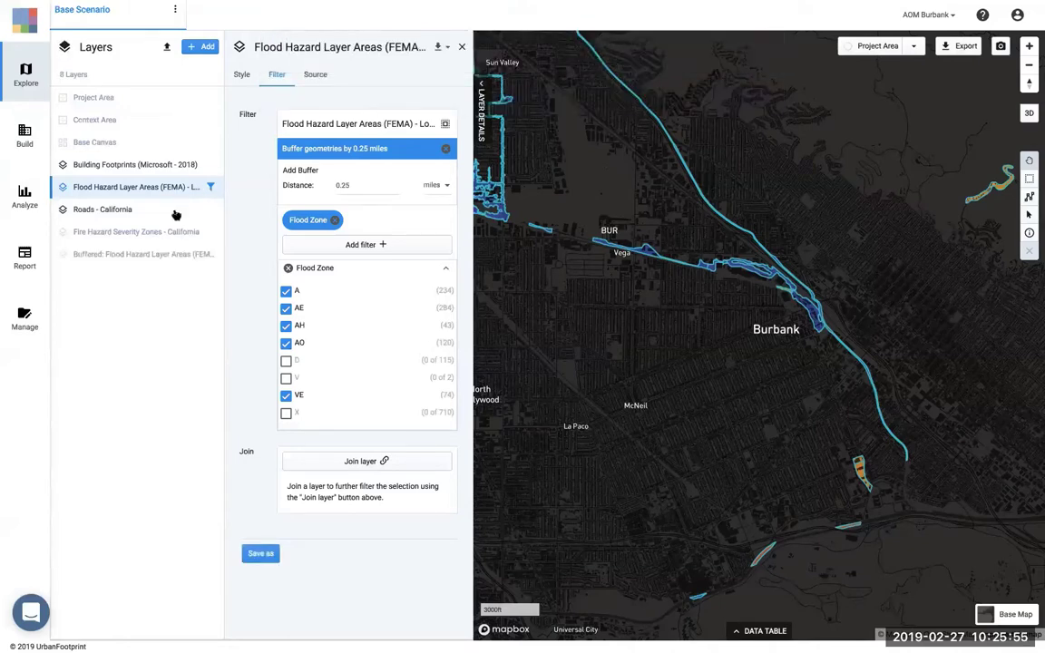
- Remove the buffer and the Flood Zone filter from the original FEMA flood hazard layer and hide that layer
click(446, 147)
click(336, 199)
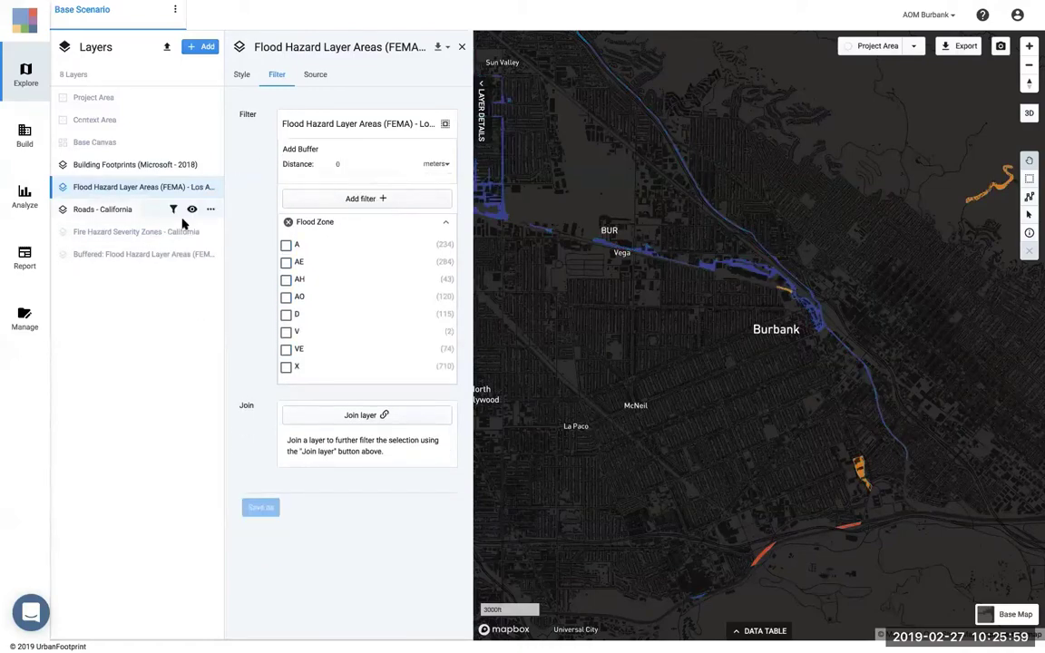
click(194, 188)
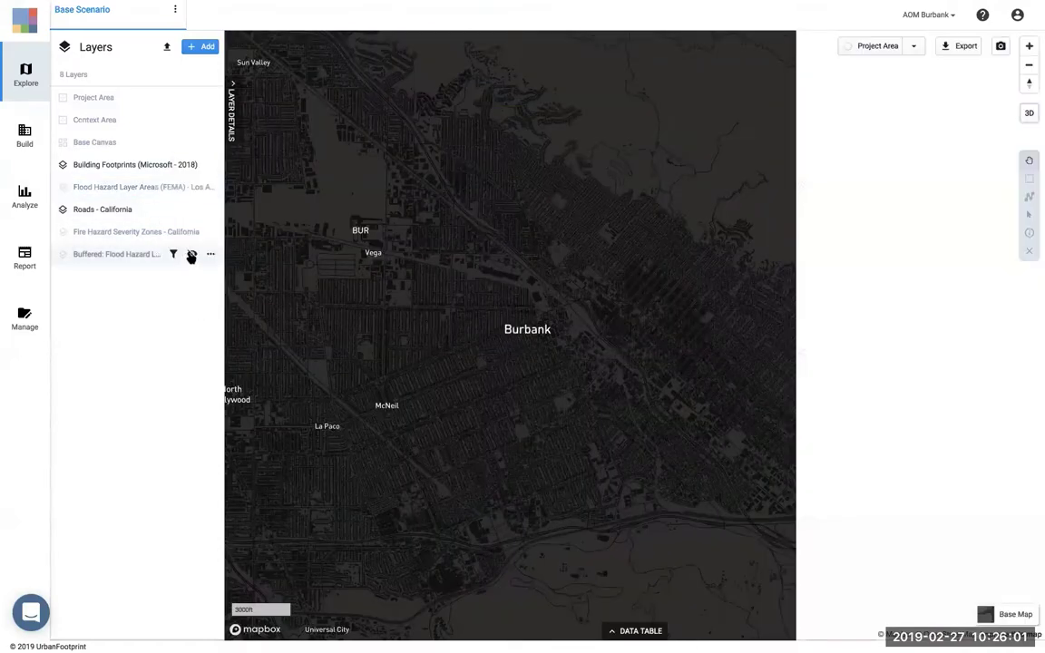
- Show the buffered flood hazard layer and move it above Building Footprints in the layer order
click(191, 255)
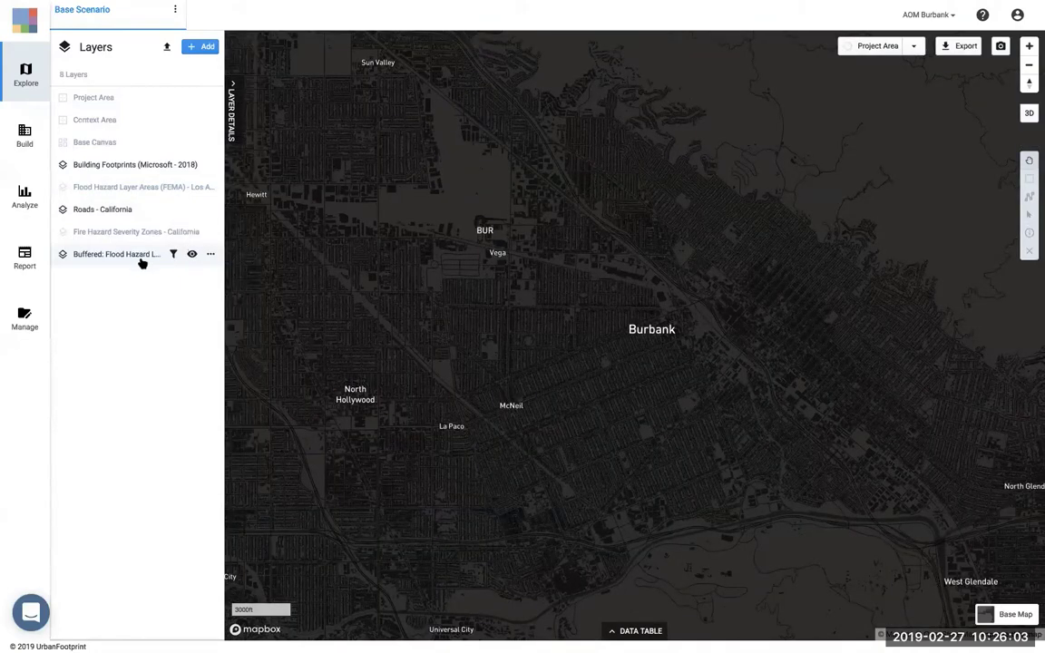
drag(140, 261, 150, 166)
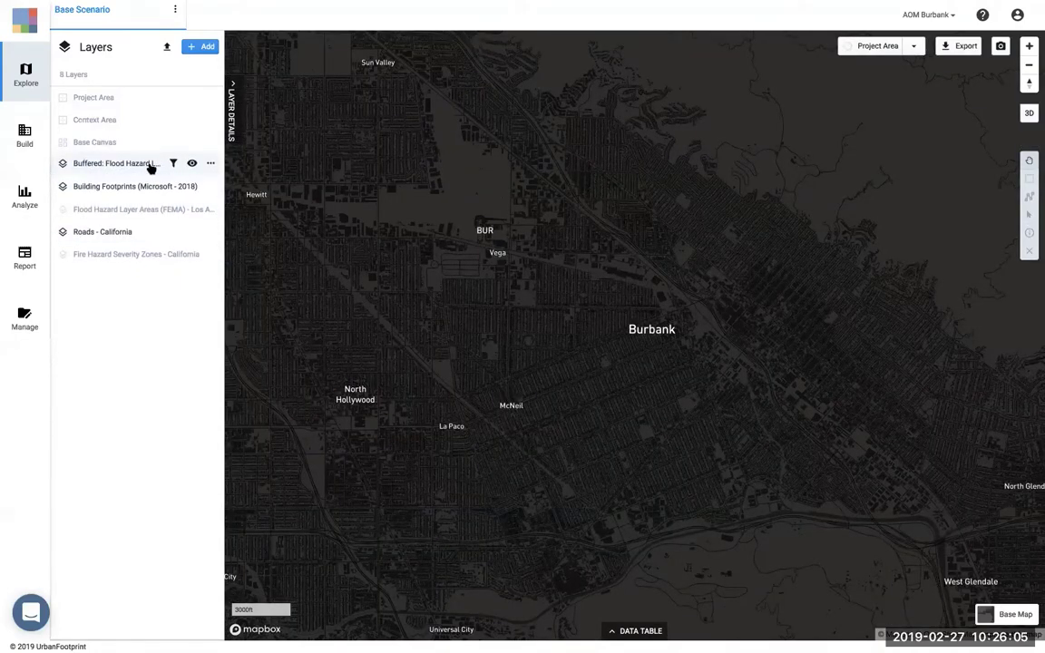
- Give the buffered flood hazard layer a white (#FFFFFF) 2px stroke and save the symbology
click(118, 164)
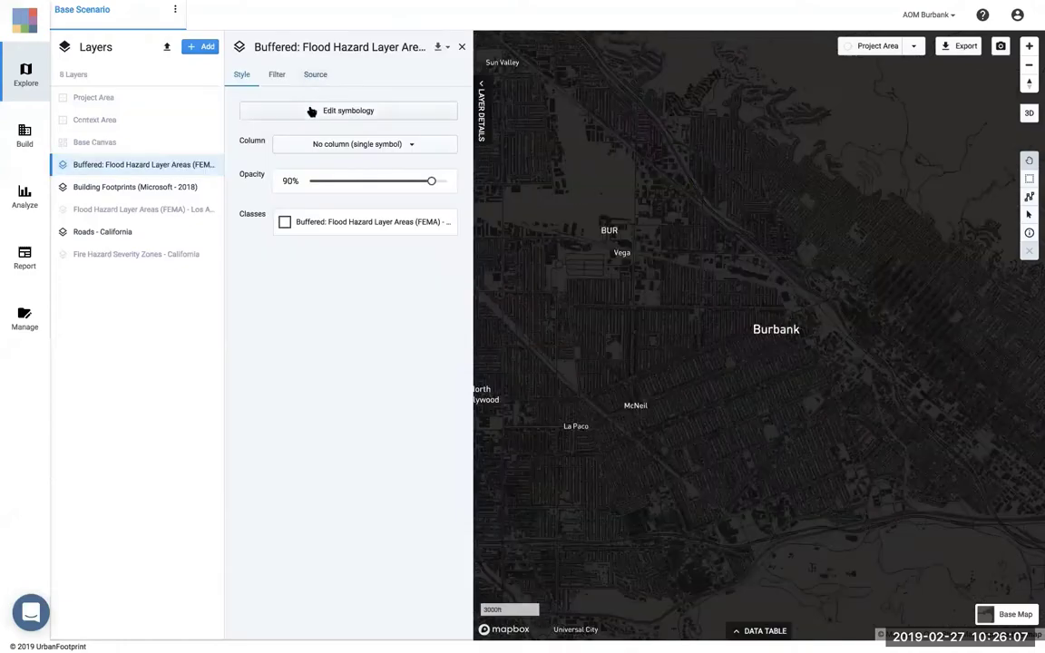
click(310, 110)
click(293, 151)
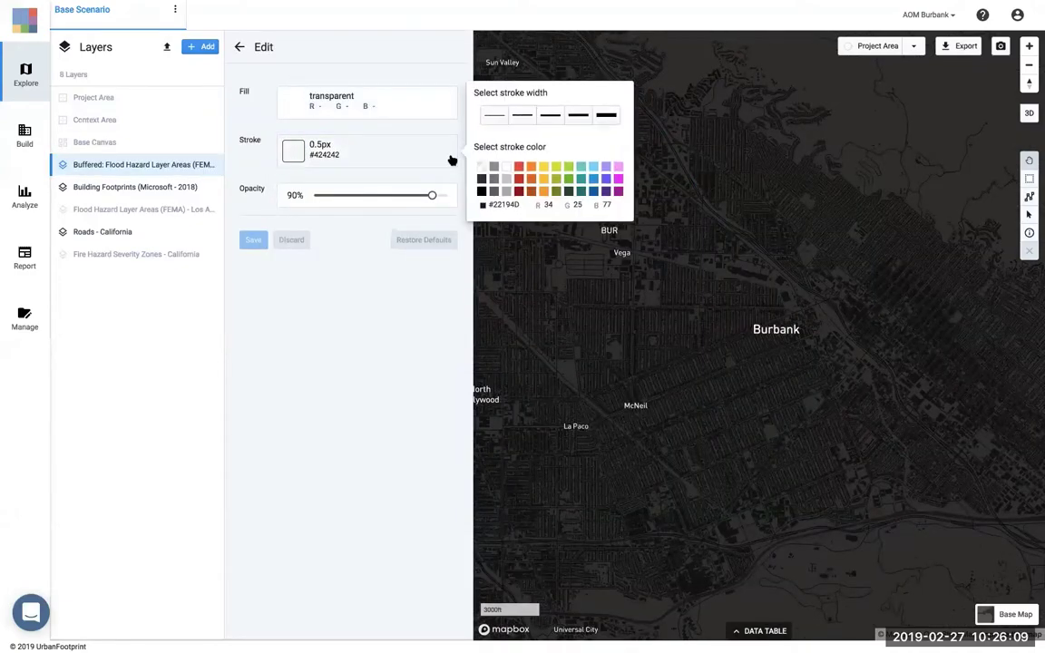
click(506, 166)
click(355, 388)
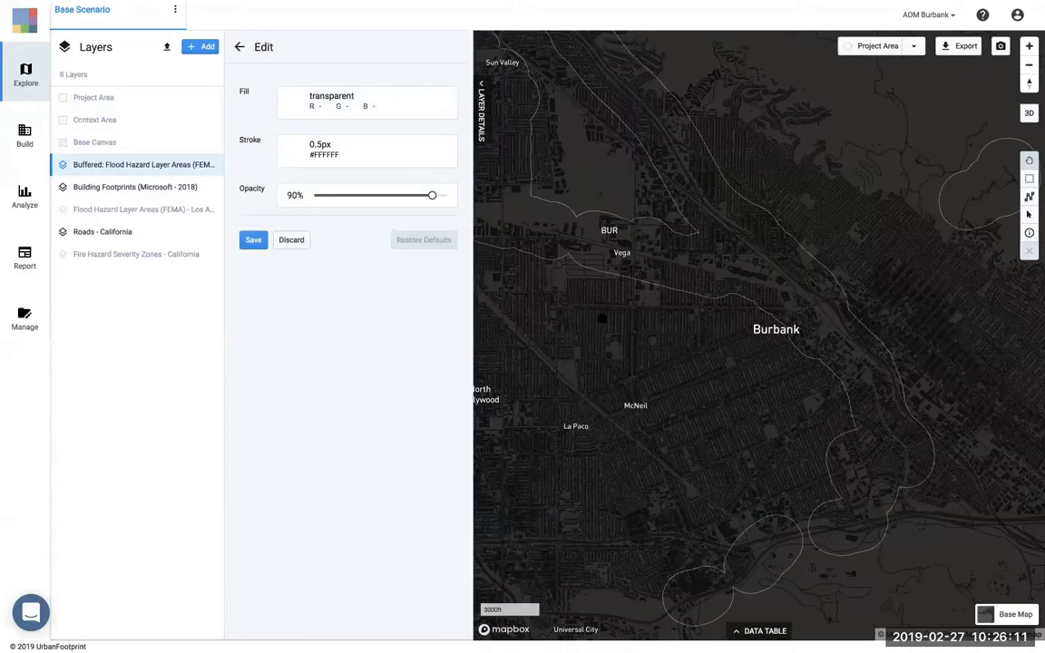
click(432, 148)
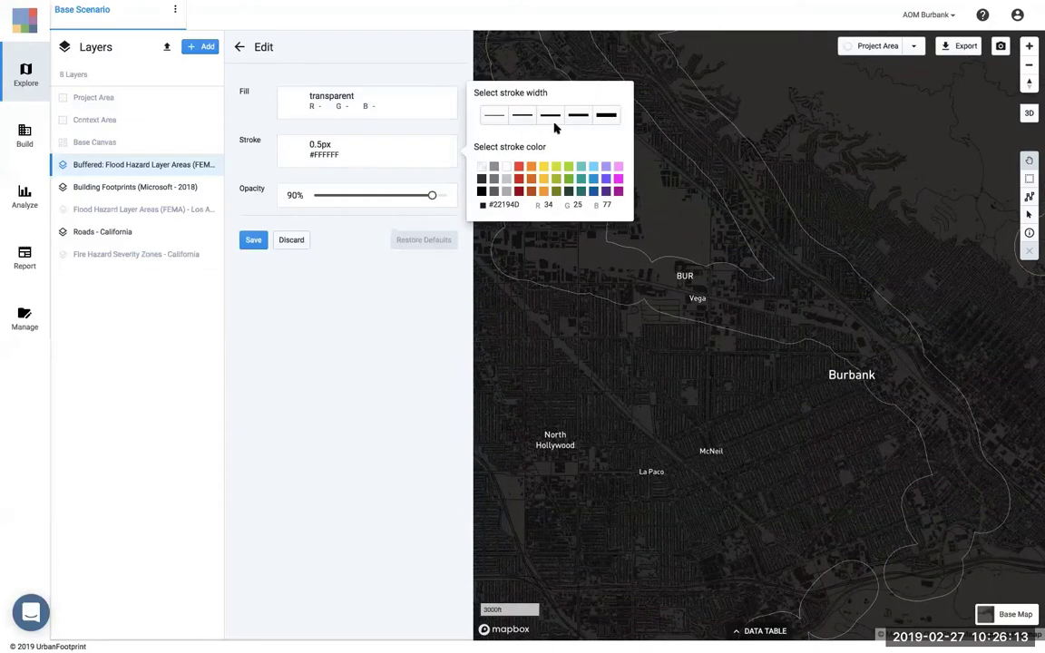
click(551, 112)
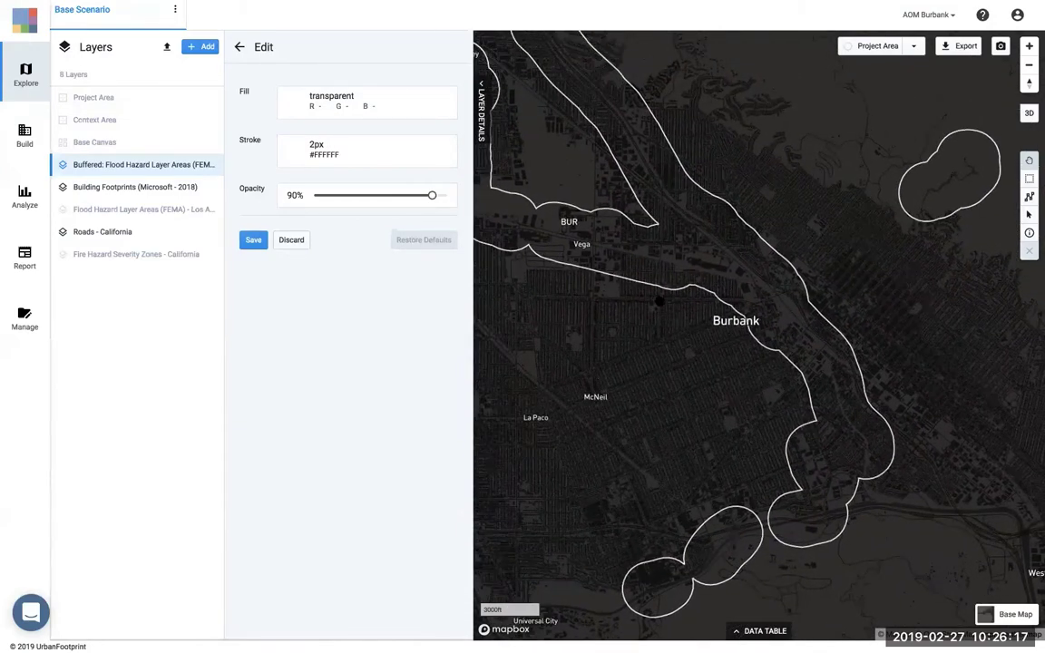
click(248, 239)
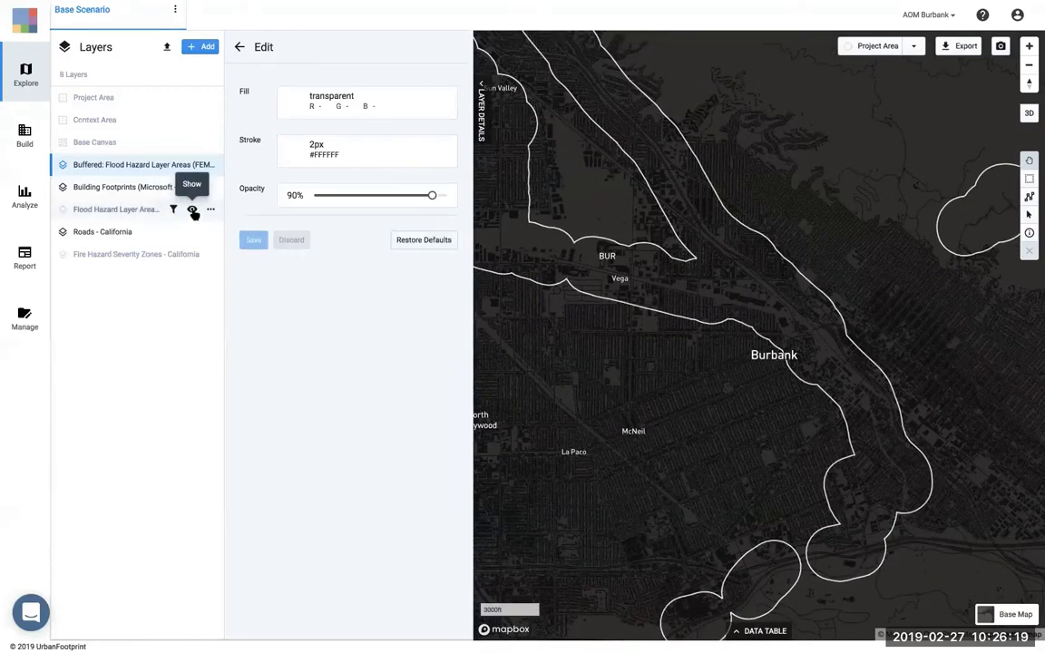
- Show the original FEMA flood hazard layer briefly to compare it with the buffer outline, and hide it again
click(192, 210)
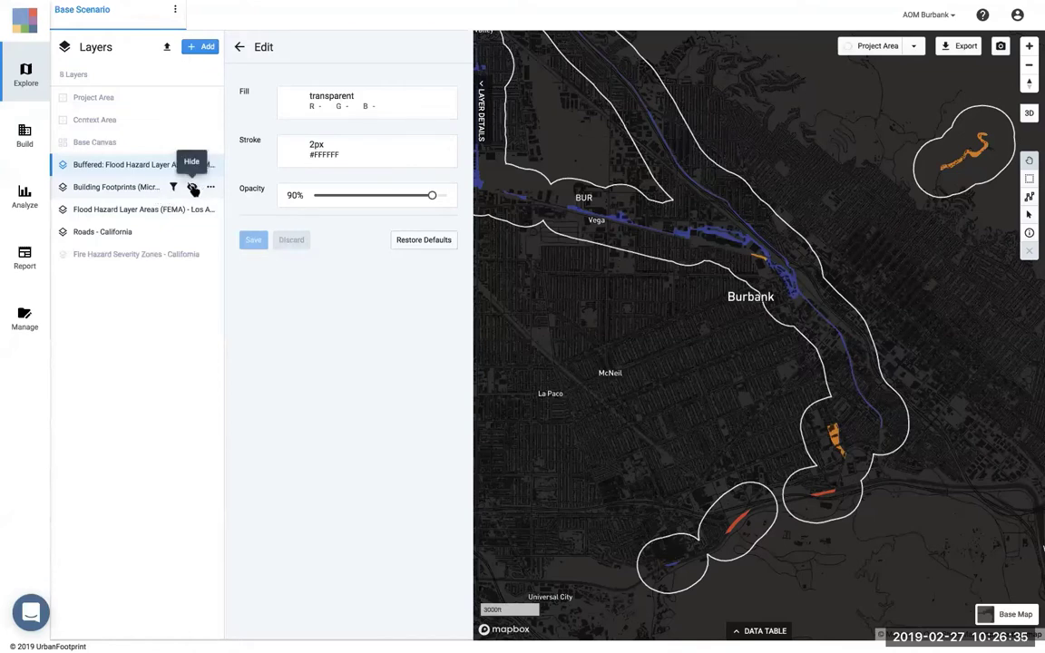
click(193, 209)
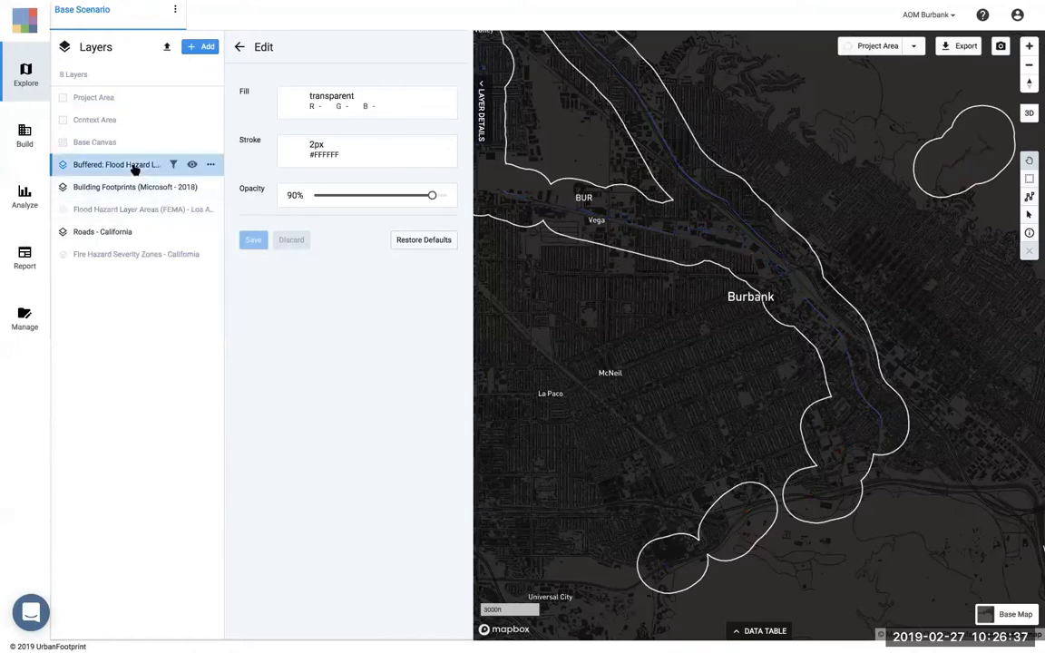
- Give the buffered flood hazard layer a blue (#009ce0) fill, a 1px #73D8FF stroke and 60% opacity, and save the symbology
click(292, 105)
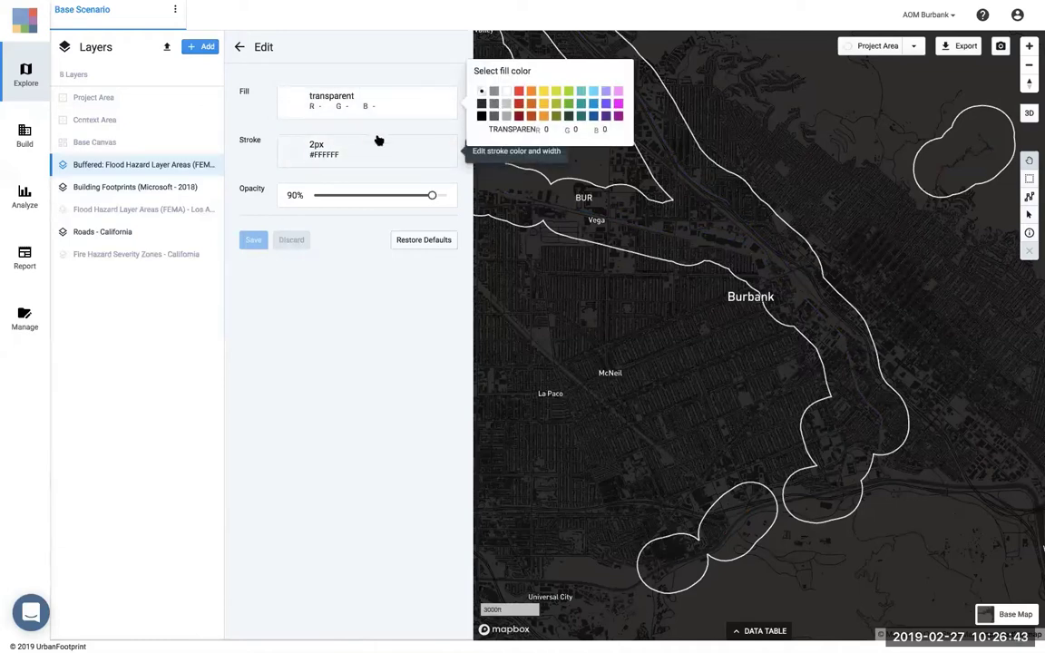
click(590, 105)
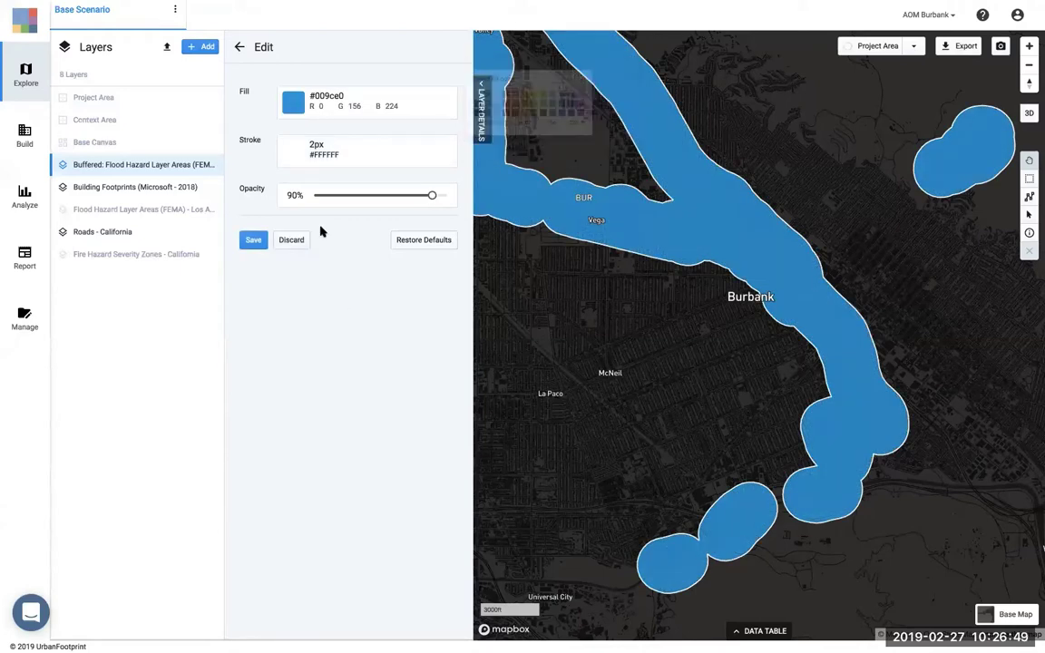
click(293, 152)
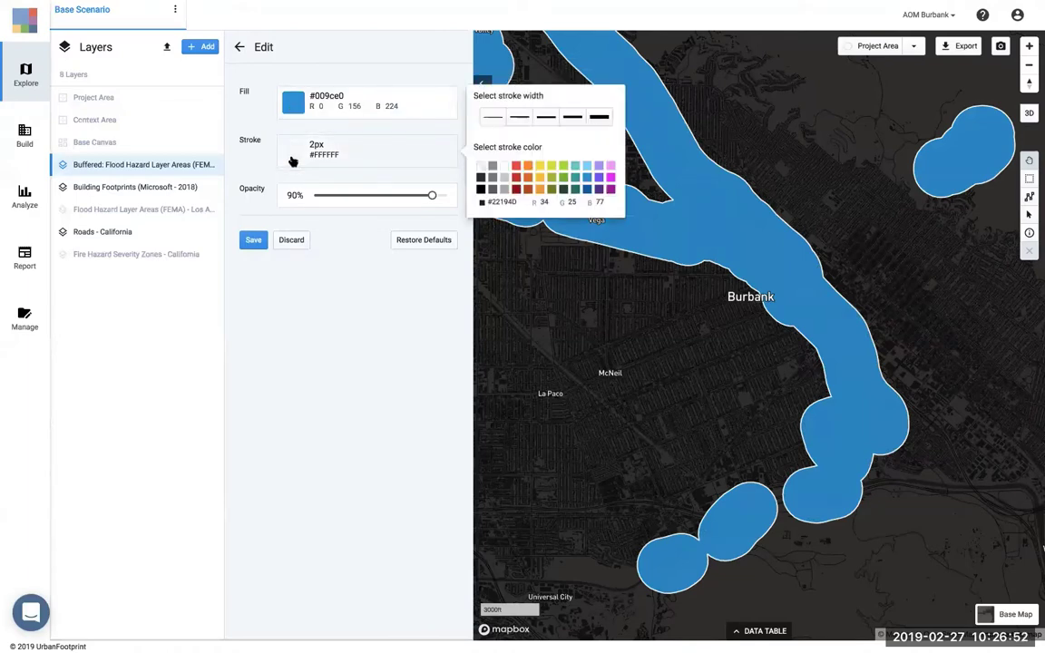
click(593, 167)
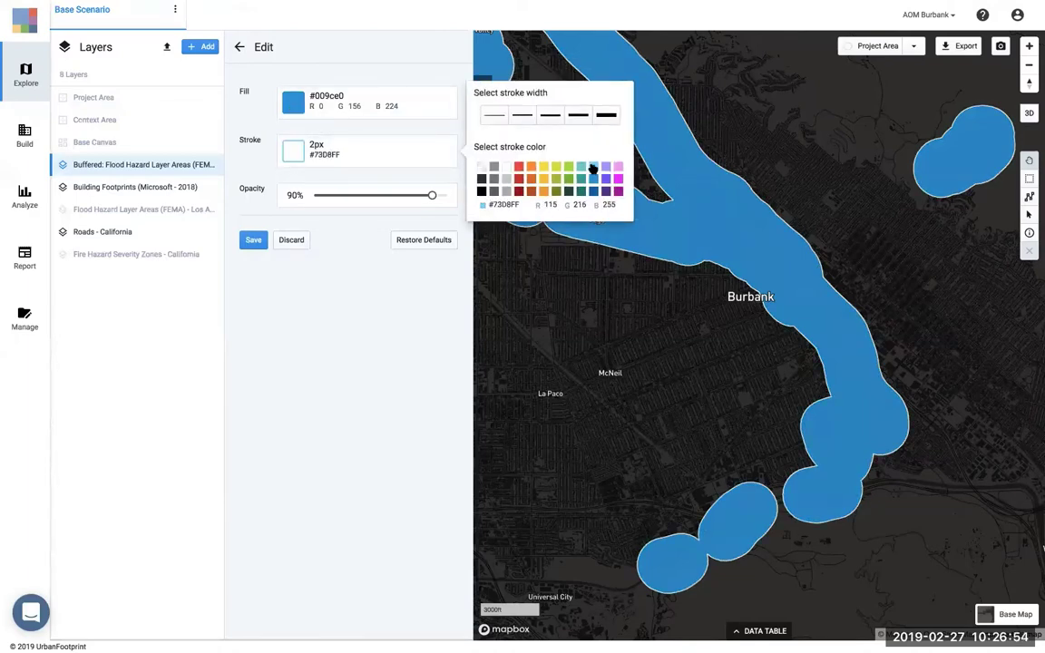
click(530, 120)
click(374, 311)
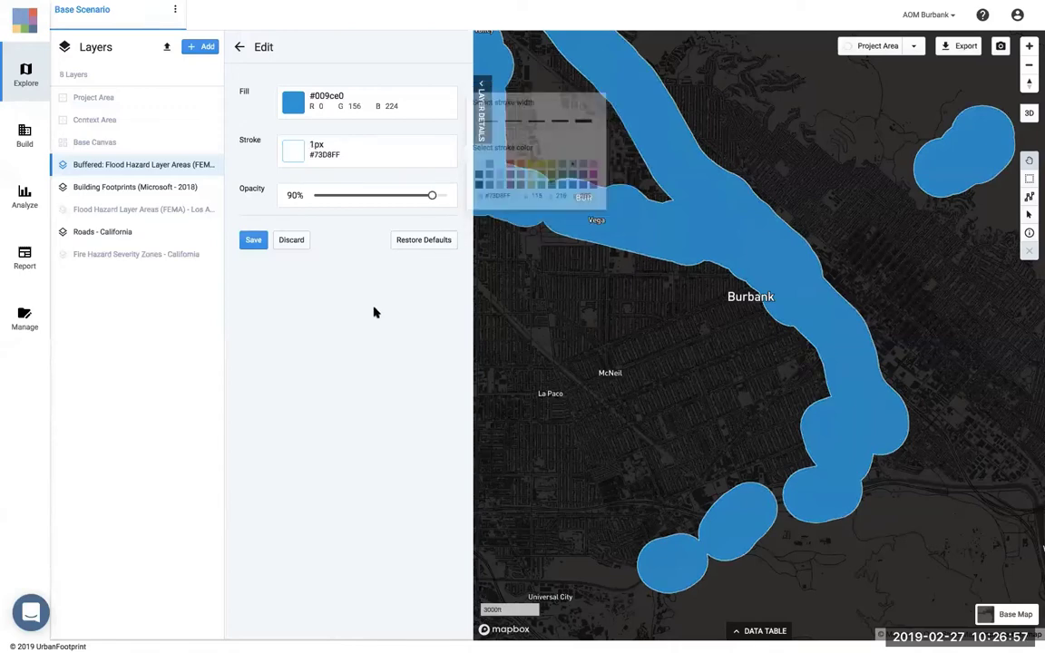
click(385, 197)
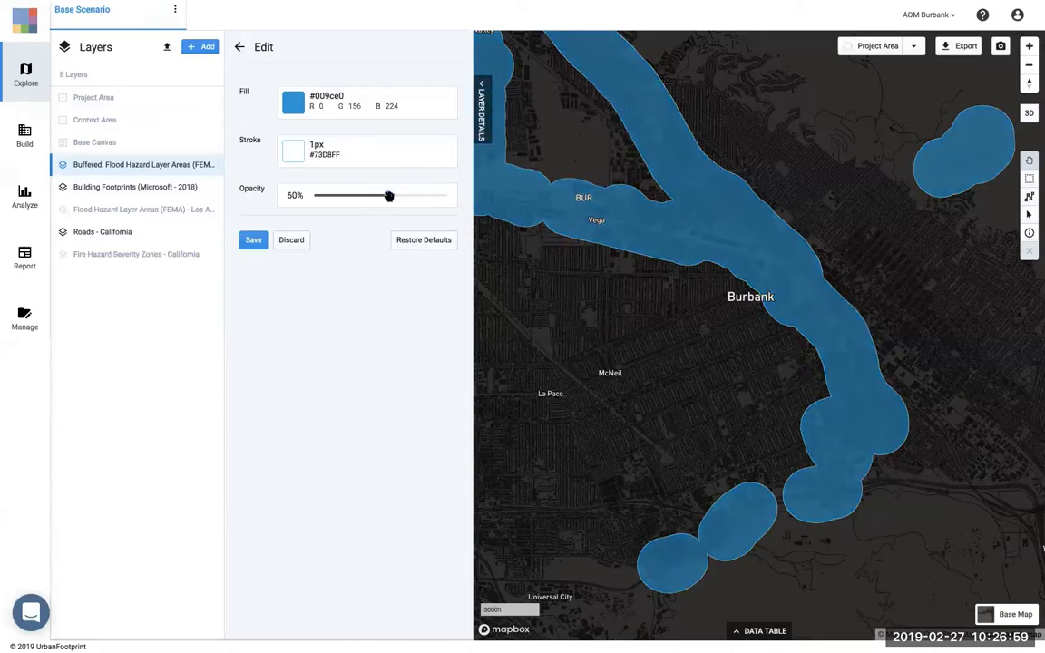
click(241, 238)
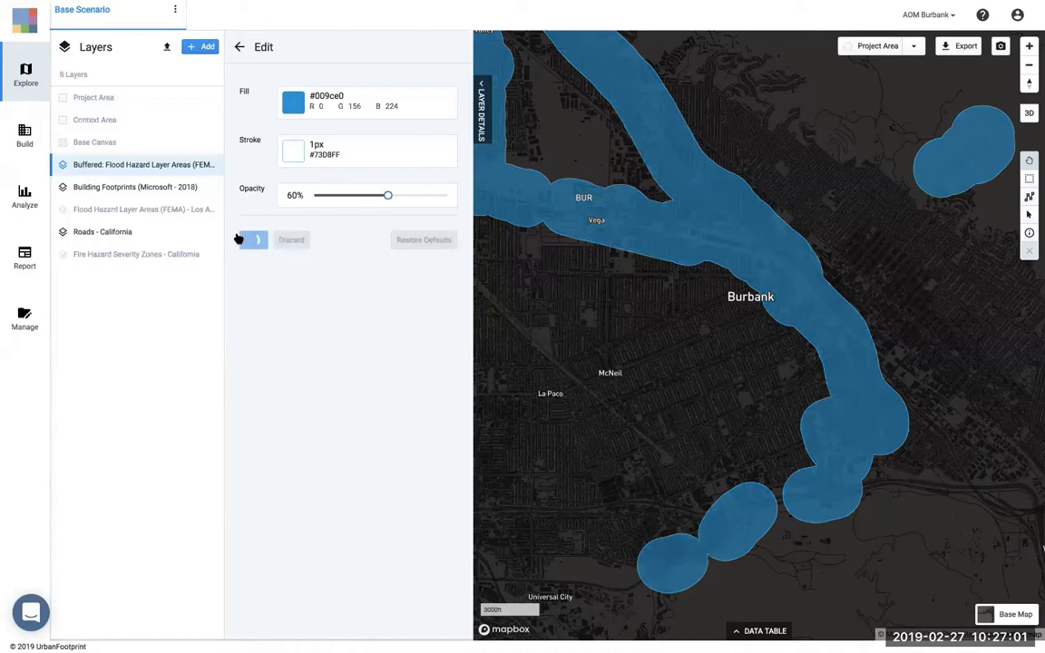
- Move the buffered flood hazard layer below Roads - California in the layer order and close its layer details
drag(683, 310, 716, 187)
drag(667, 326, 705, 354)
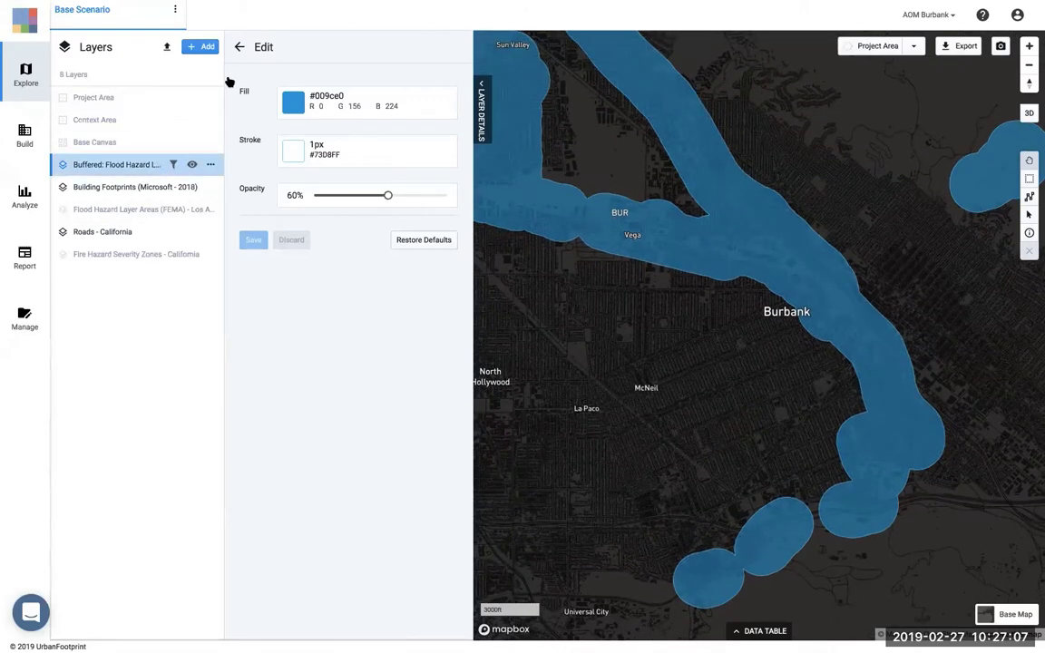
click(240, 46)
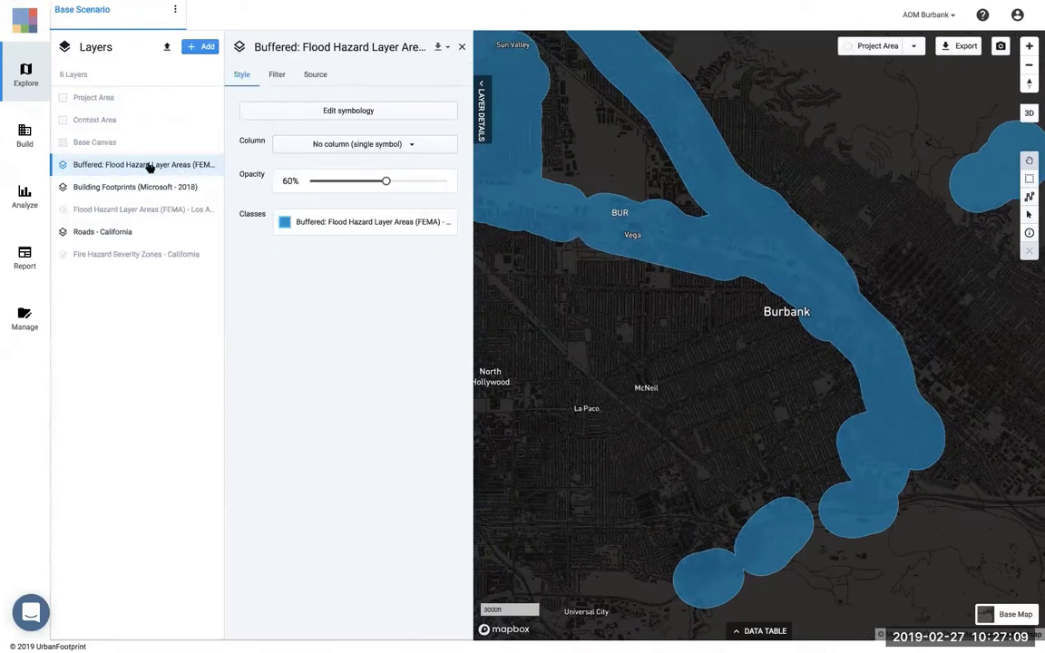
mouse_move(150, 168)
drag(659, 273, 682, 299)
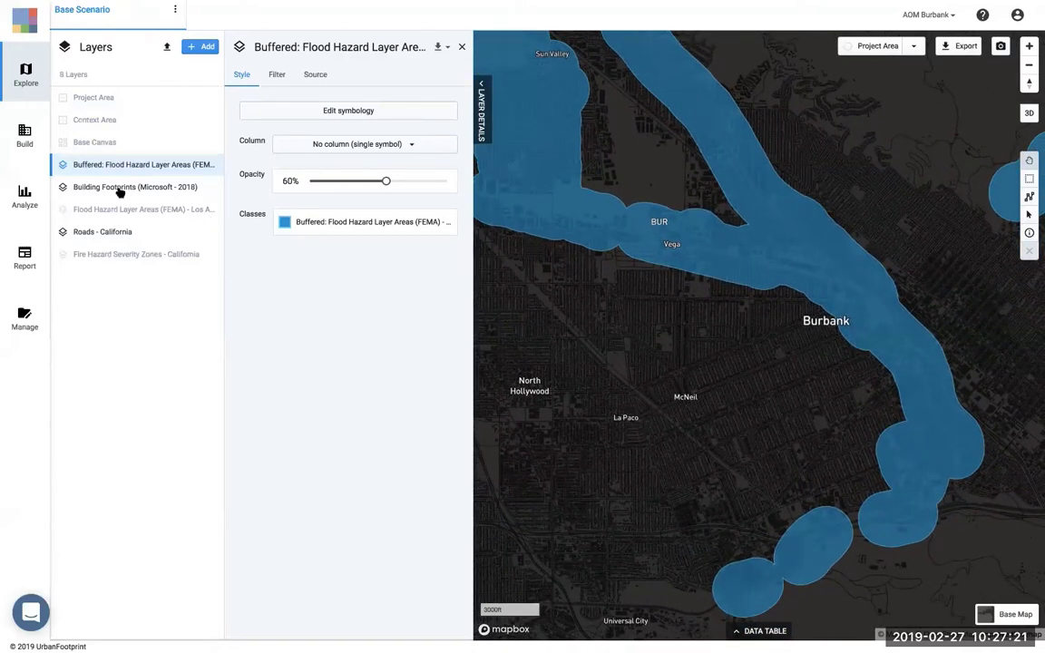
drag(117, 168, 122, 233)
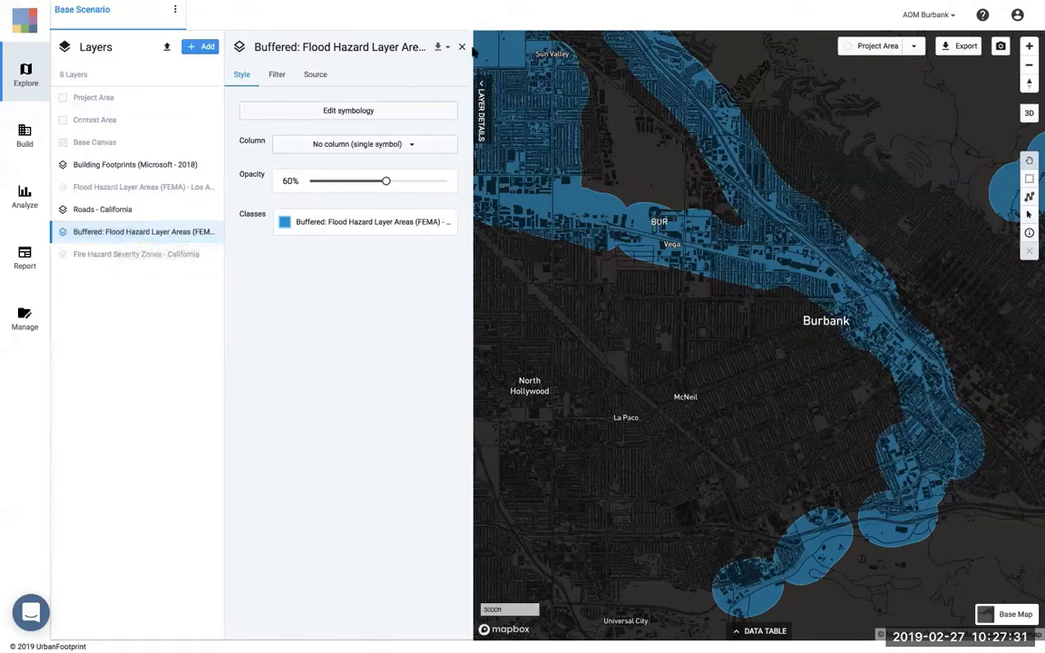
click(461, 46)
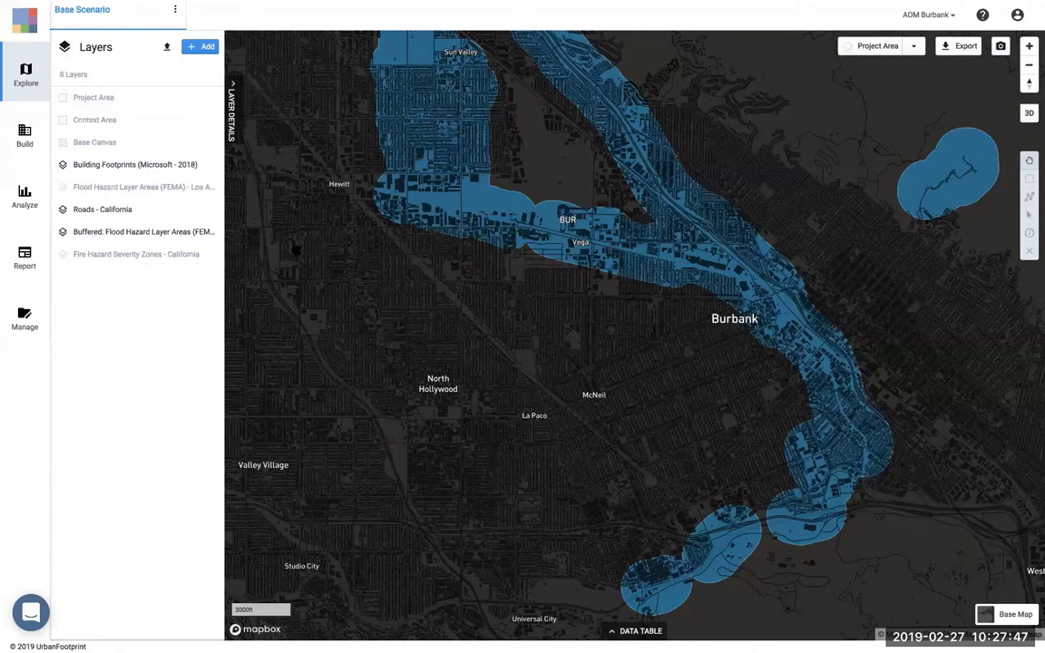
- Hide the buffered flood hazard layer, show Fire Hazard Severity Zones - California and examine it around Burbank
click(191, 234)
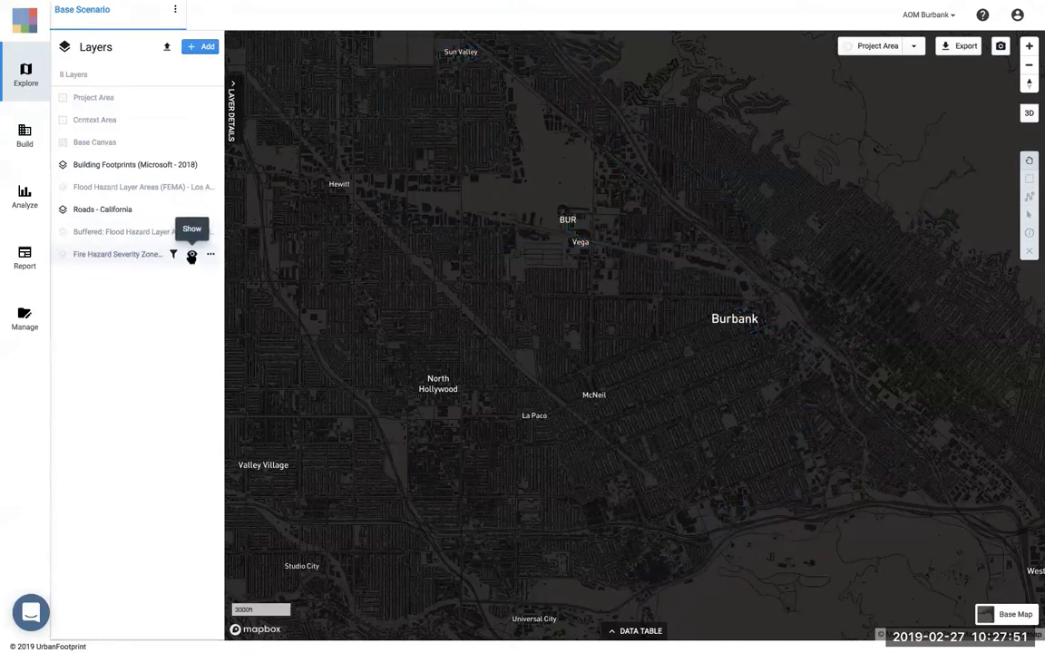
click(192, 255)
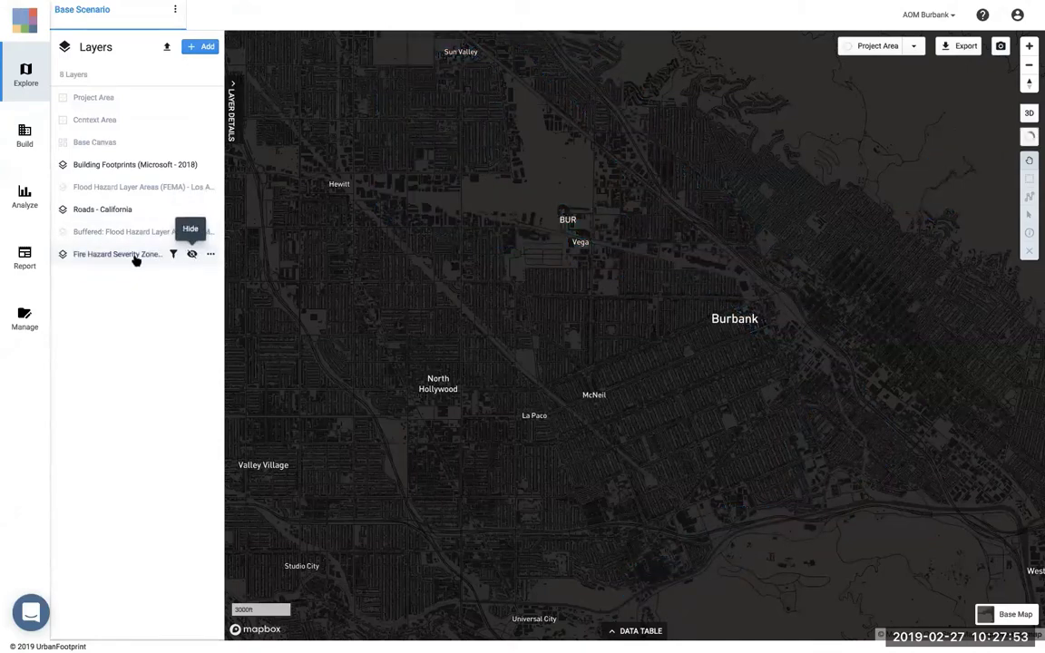
drag(722, 234, 624, 330)
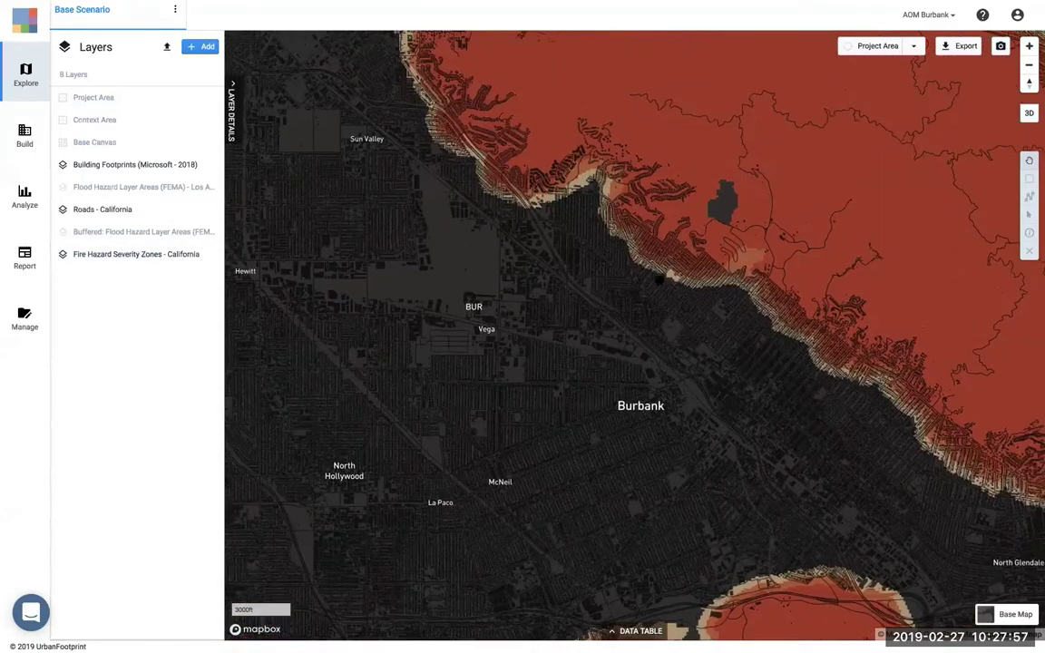
drag(663, 293, 627, 216)
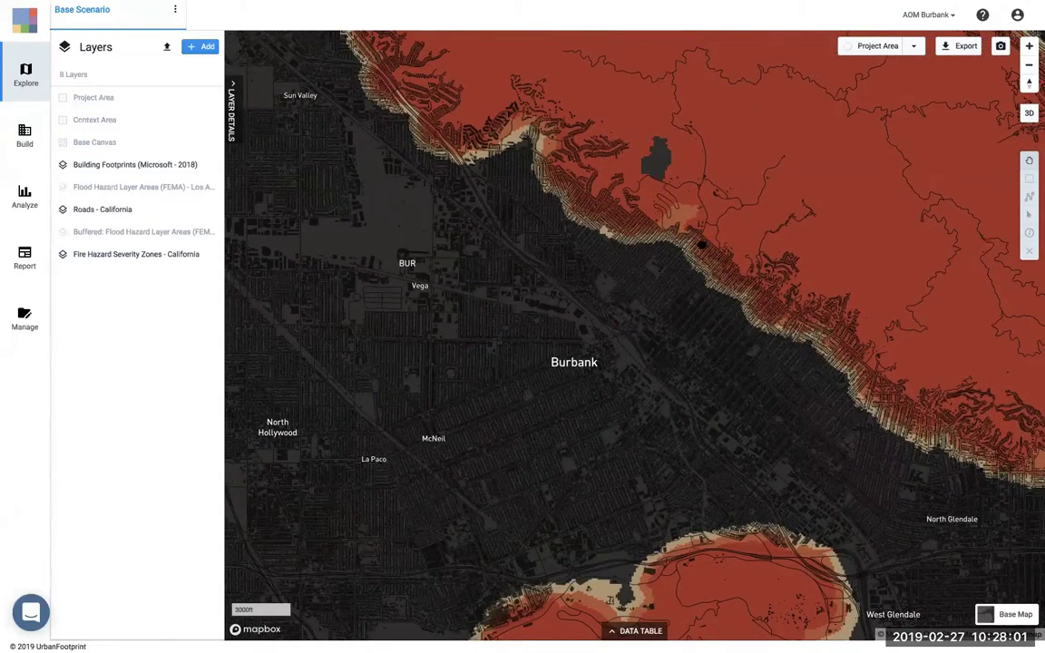
drag(704, 242, 702, 179)
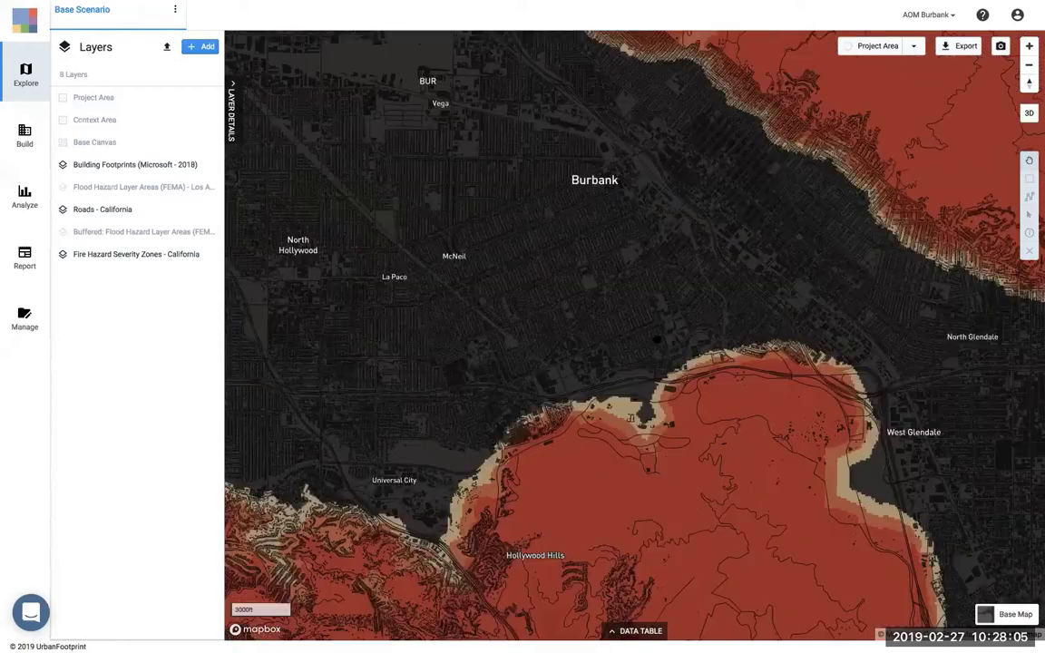
drag(657, 339, 634, 357)
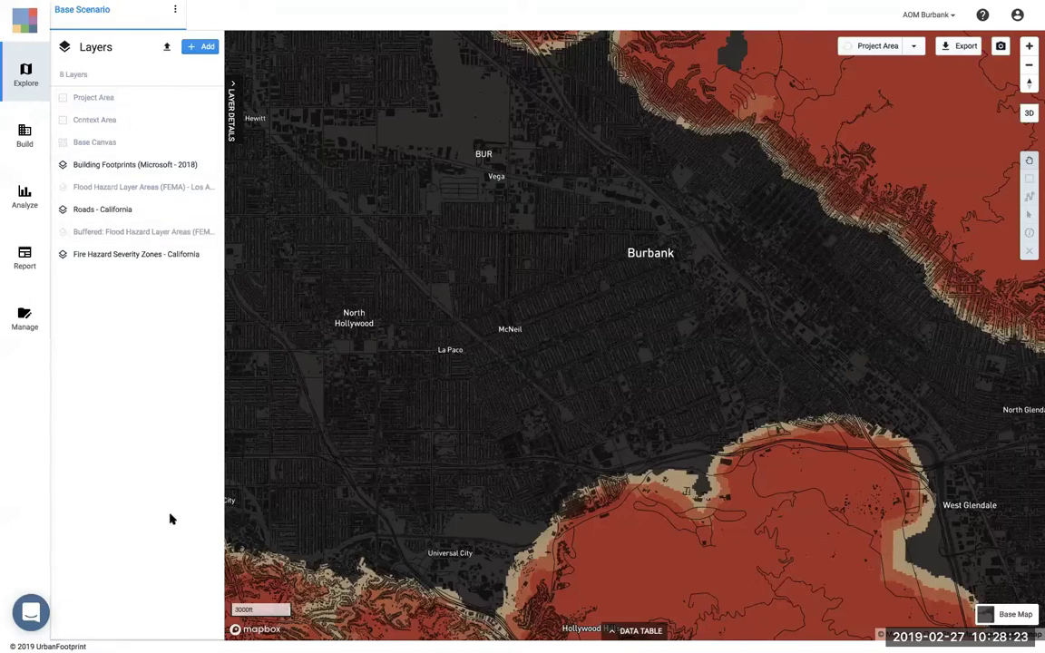
key(ctrl+Left)
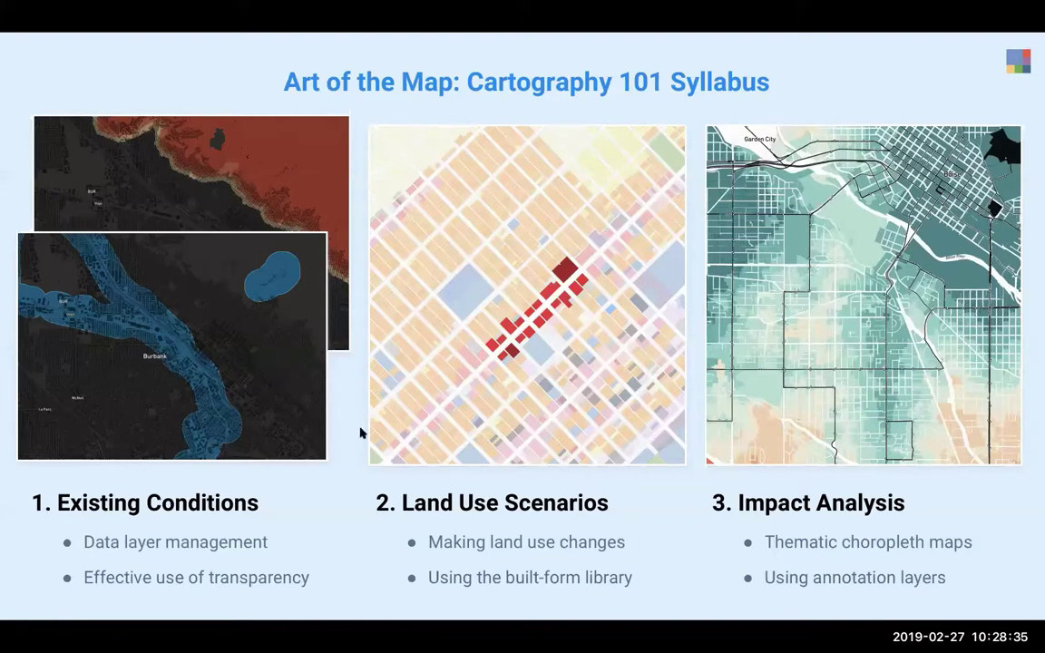
key(ctrl+Right)
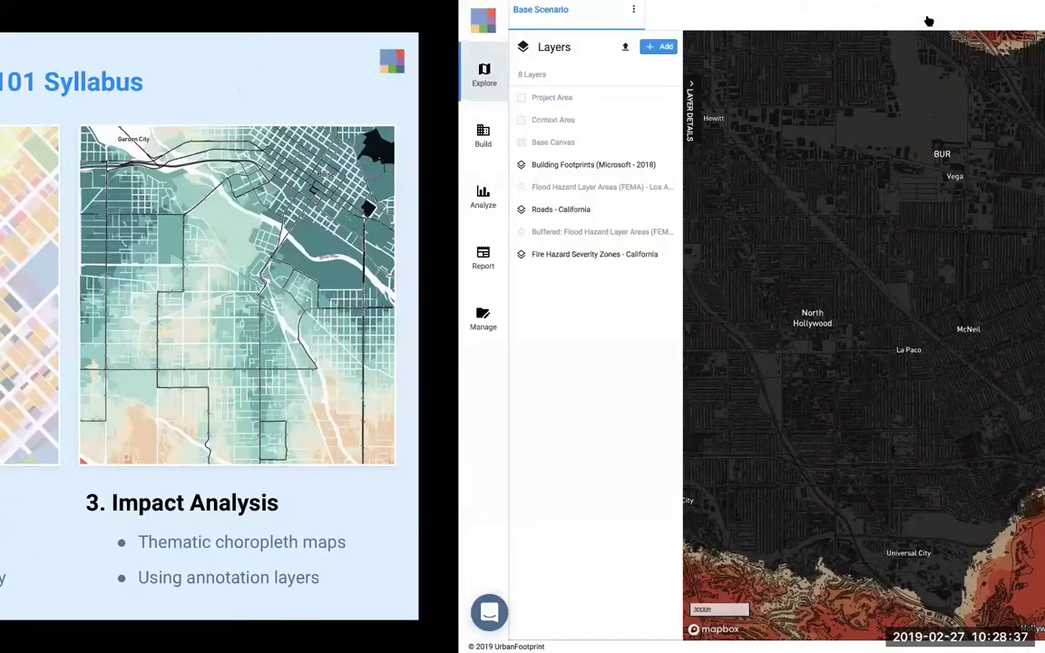
- Switch to the AOM Santa Monica project and look over its land use canvas around downtown
click(926, 16)
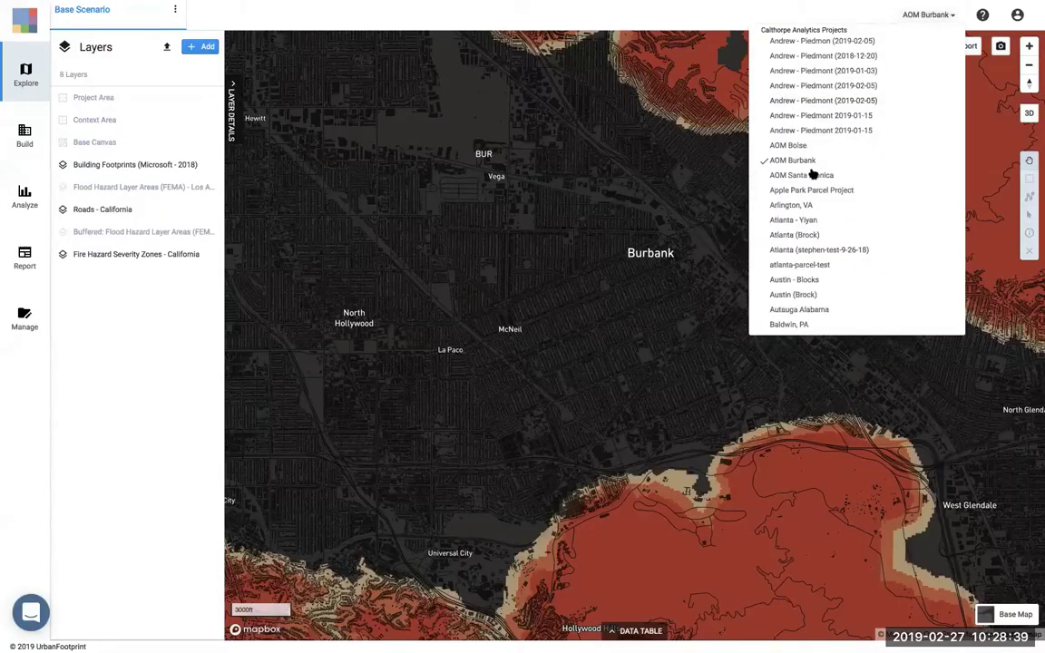
key(Return)
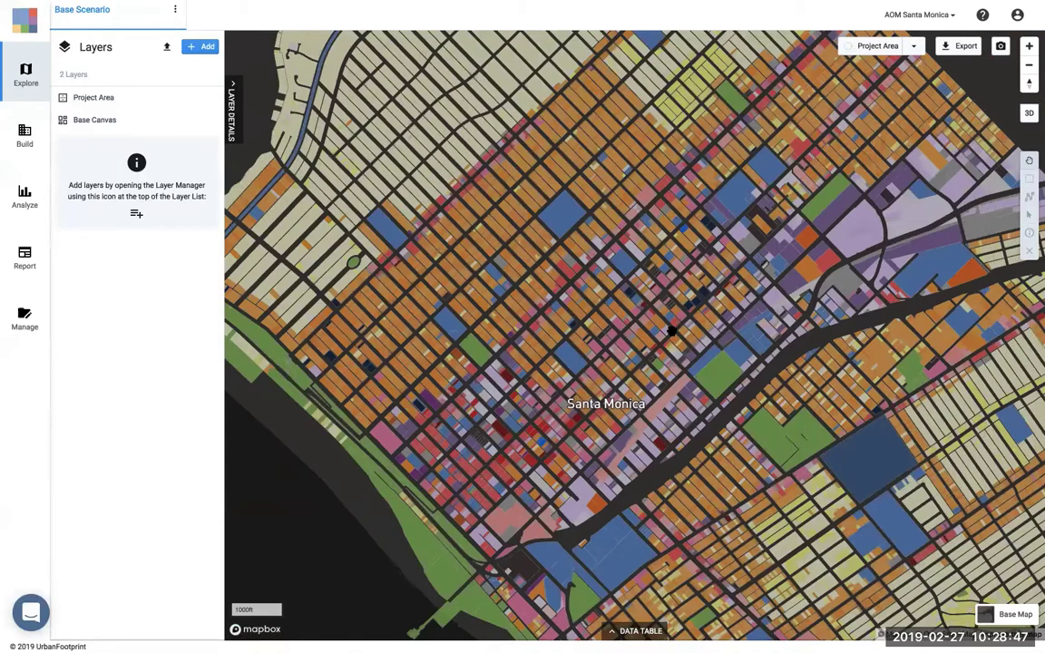
scroll(672, 331, down, 1)
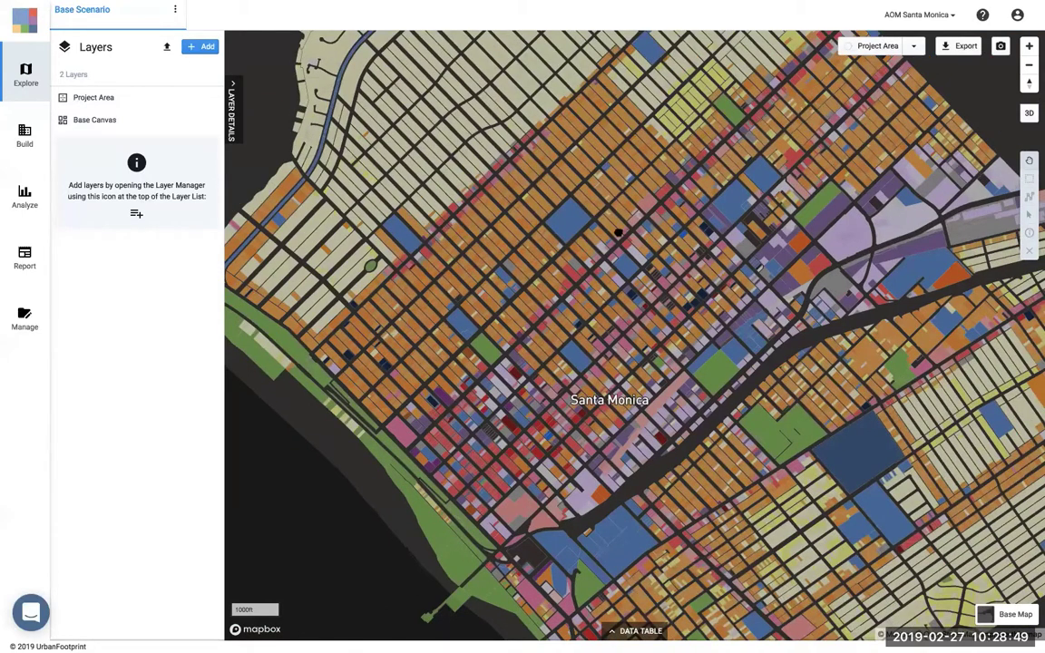
drag(557, 214, 557, 257)
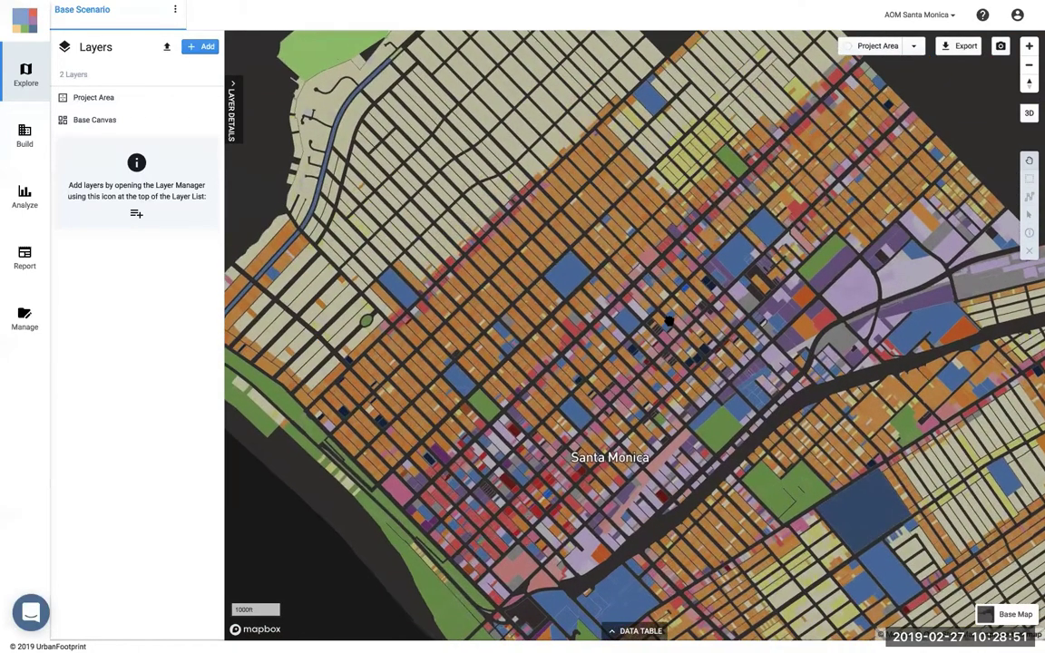
scroll(669, 321, up, 1)
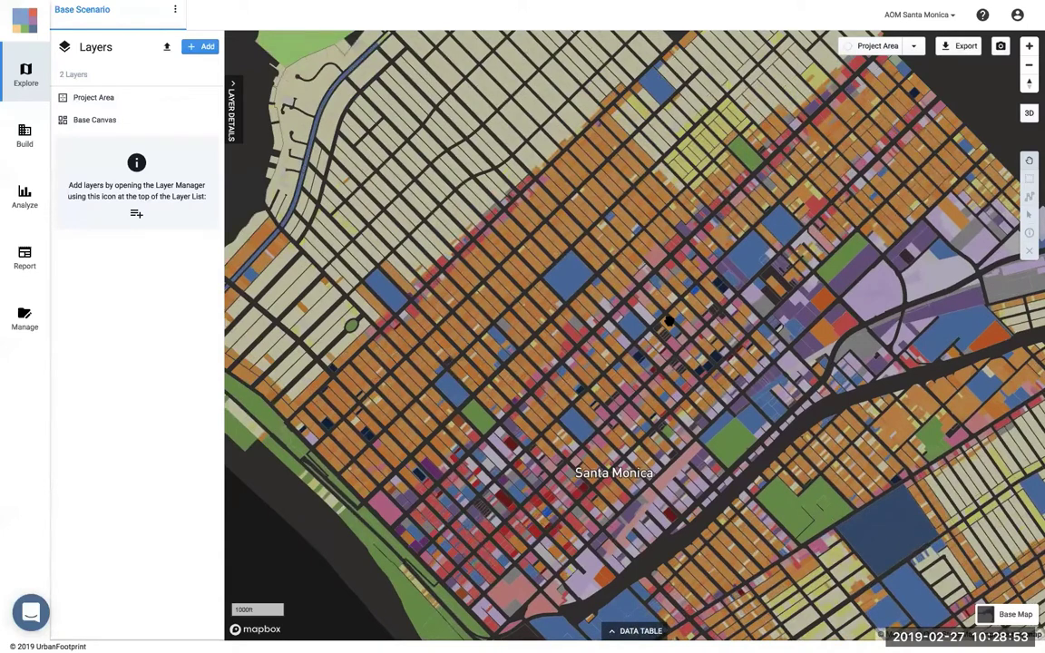
scroll(668, 321, up, 1)
scroll(668, 321, up, 1)
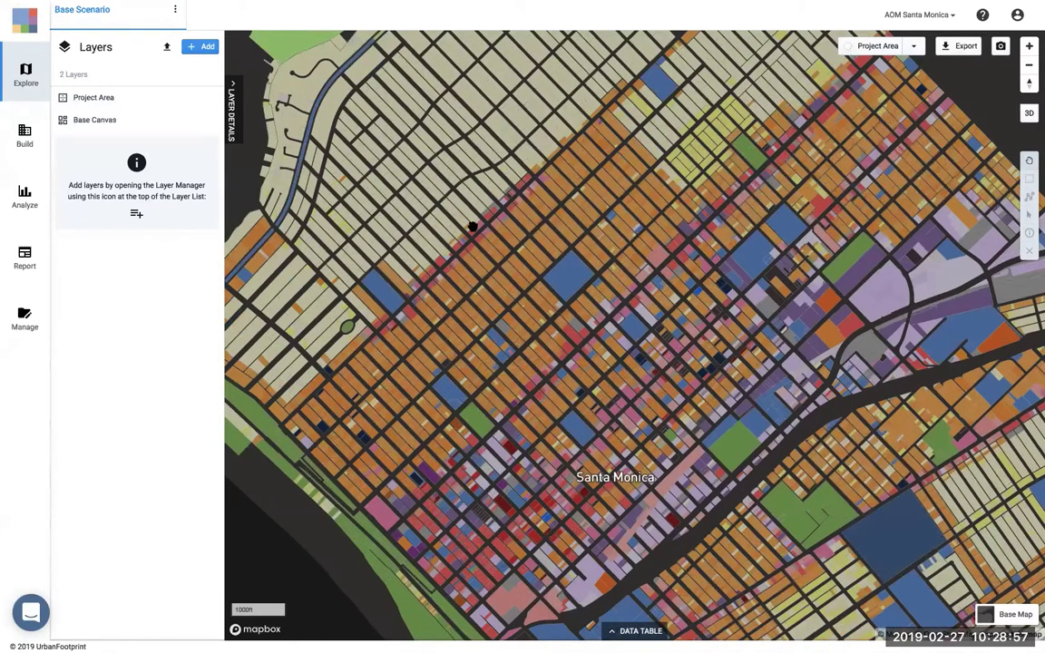
- Create a new scenario from the Base Scenario, open it and hide its Base Canvas layer
click(174, 10)
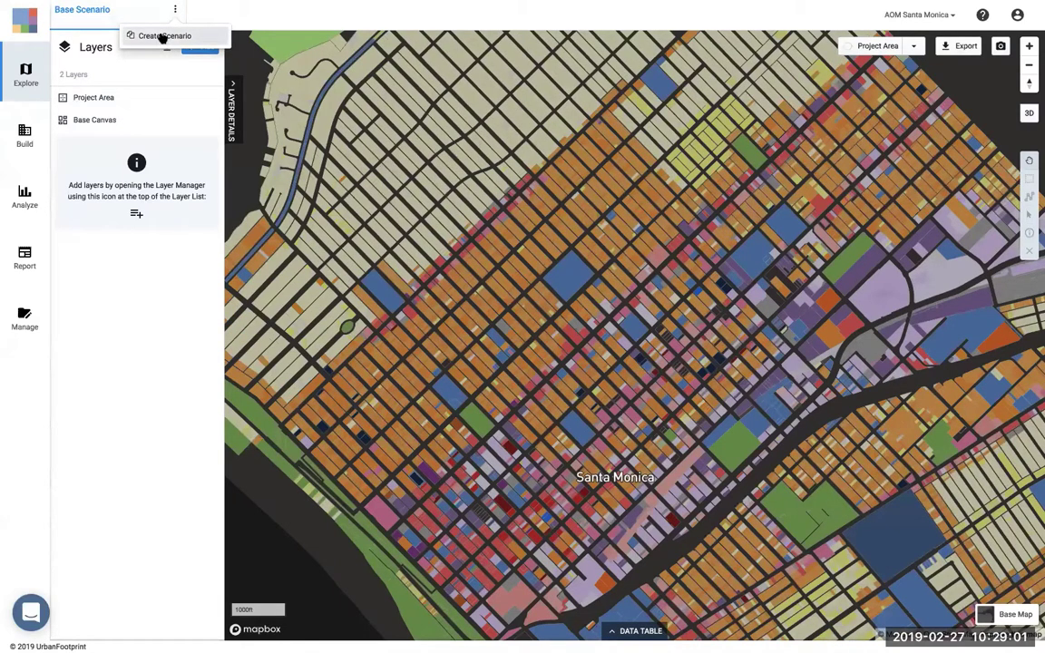
click(162, 36)
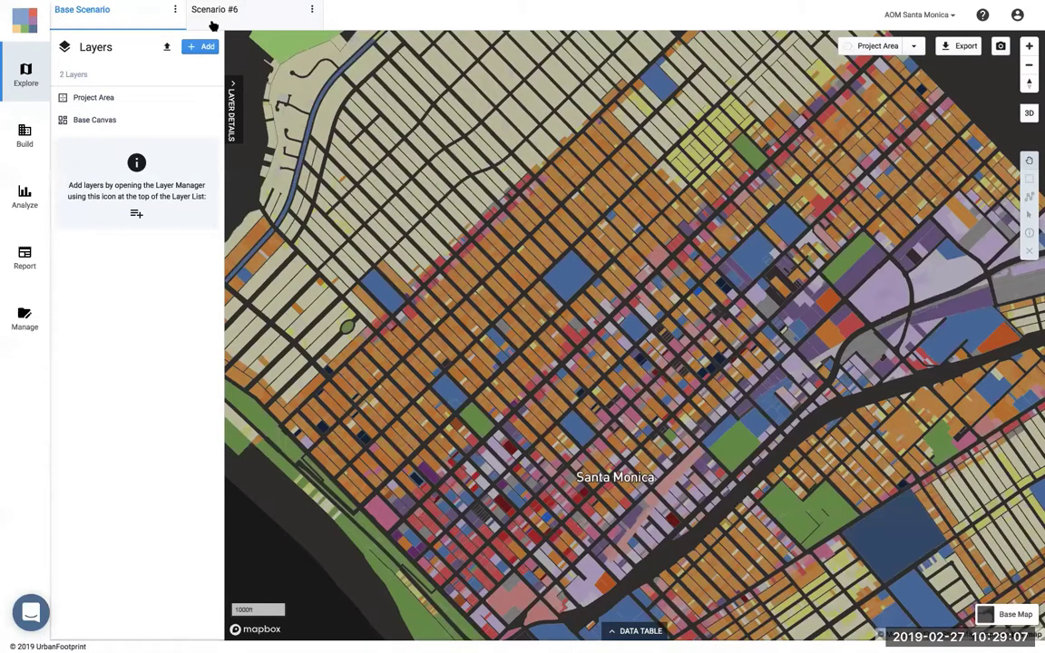
click(237, 24)
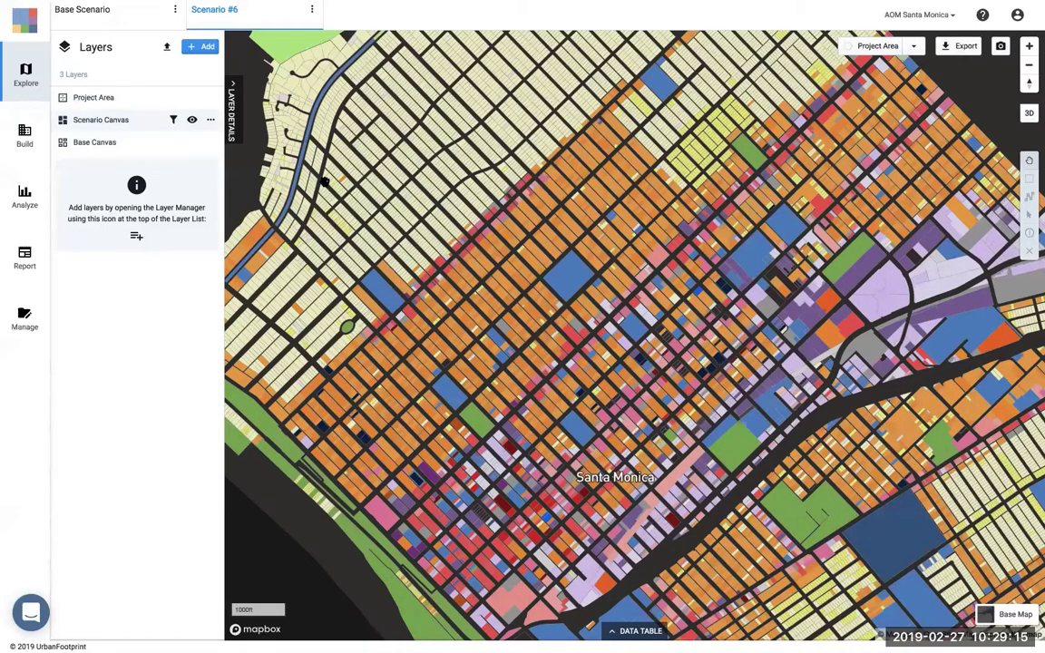
click(191, 143)
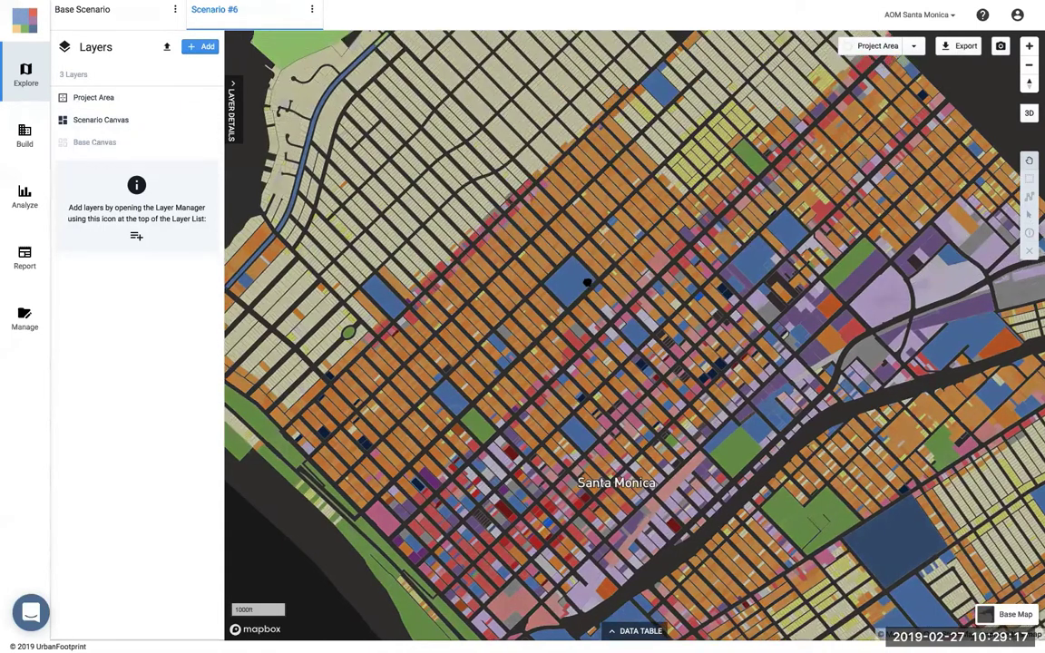
- Select the Scenario Canvas parcels lining the street southeast of the large blue block with a polygon, and reduce the layer's opacity to 30%
scroll(550, 264, up, 3)
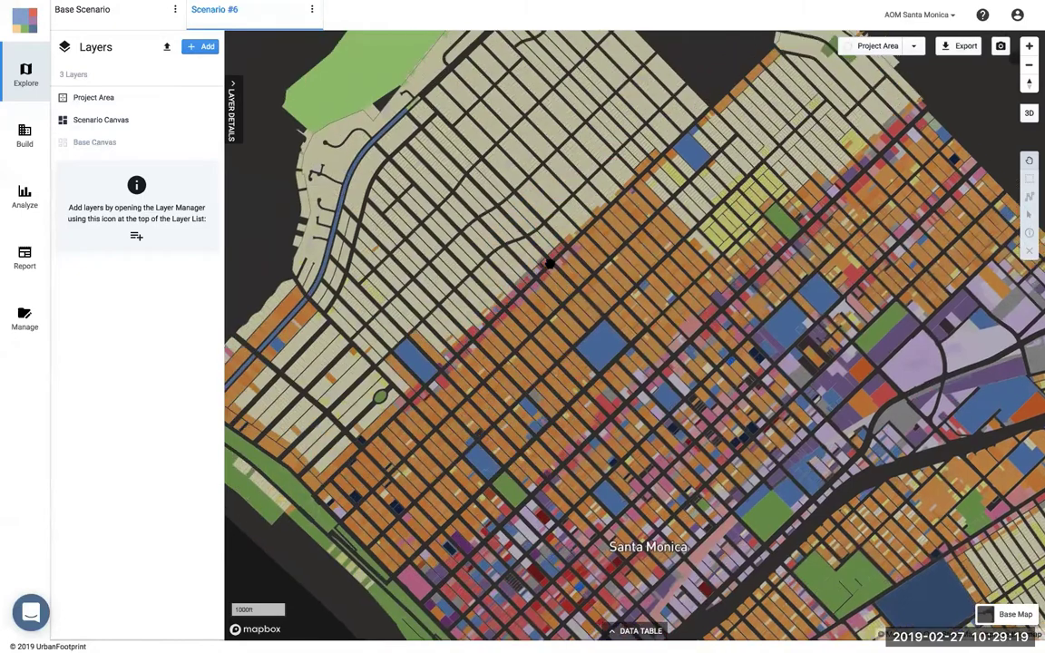
scroll(550, 264, up, 2)
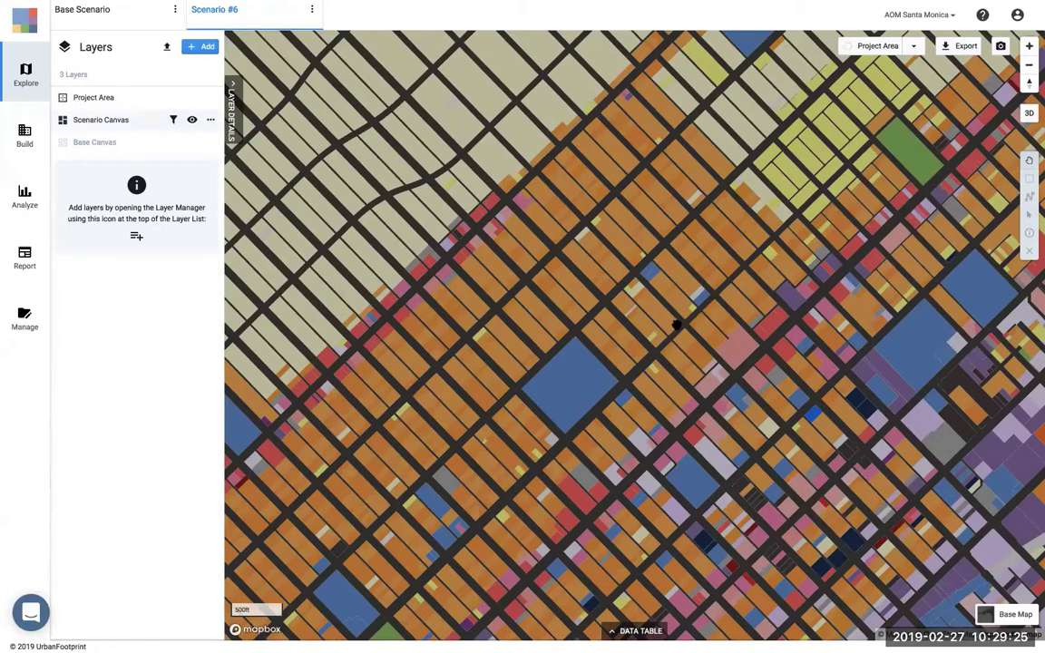
click(1029, 196)
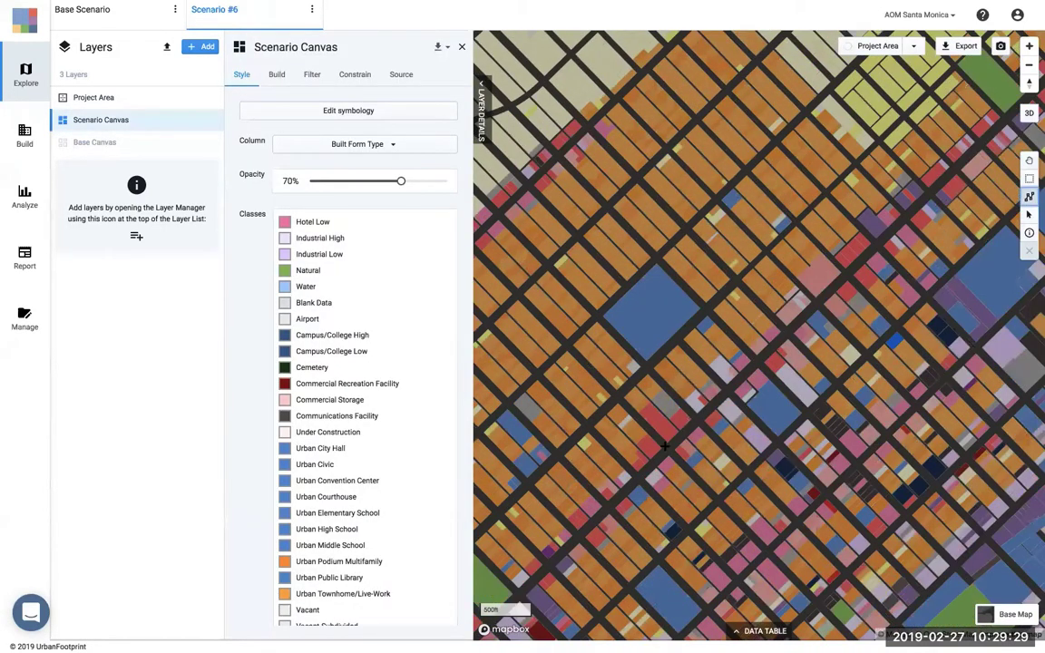
click(662, 442)
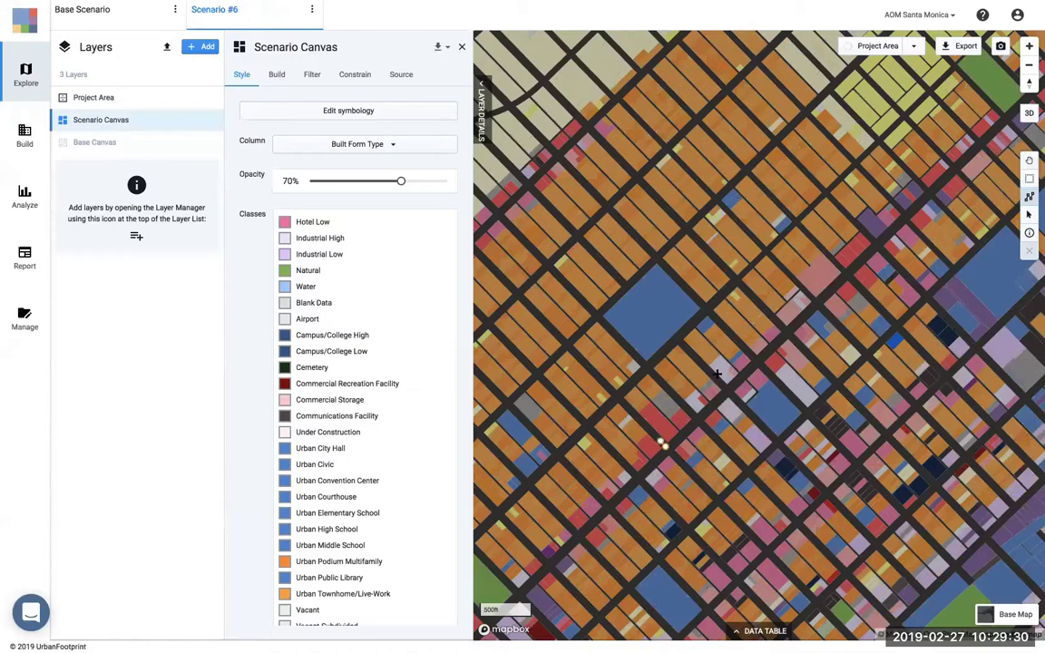
click(838, 265)
click(854, 282)
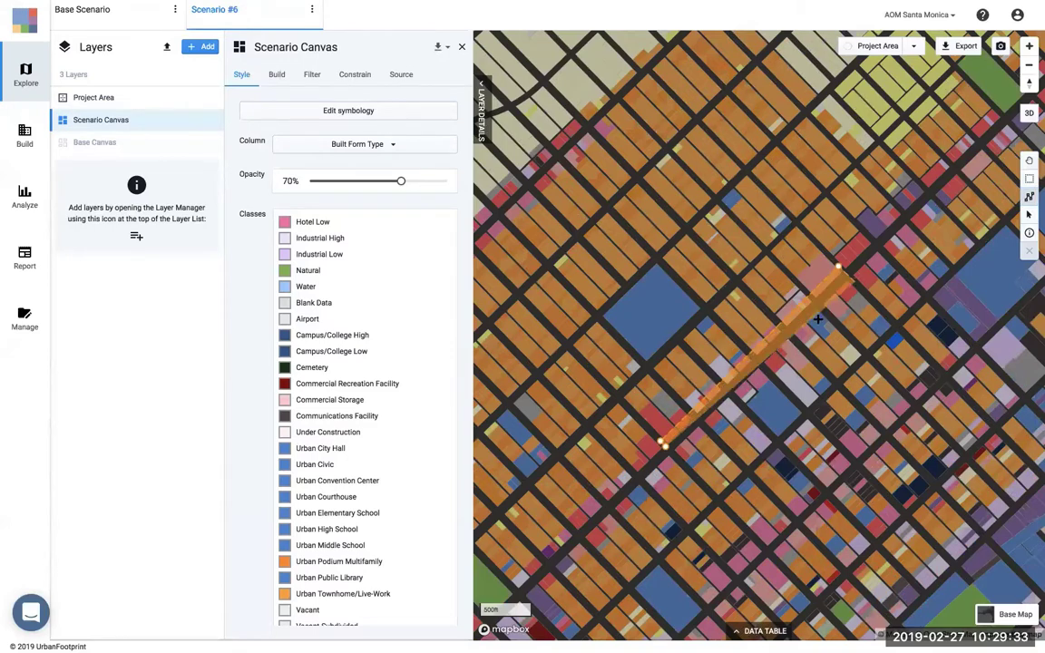
click(671, 454)
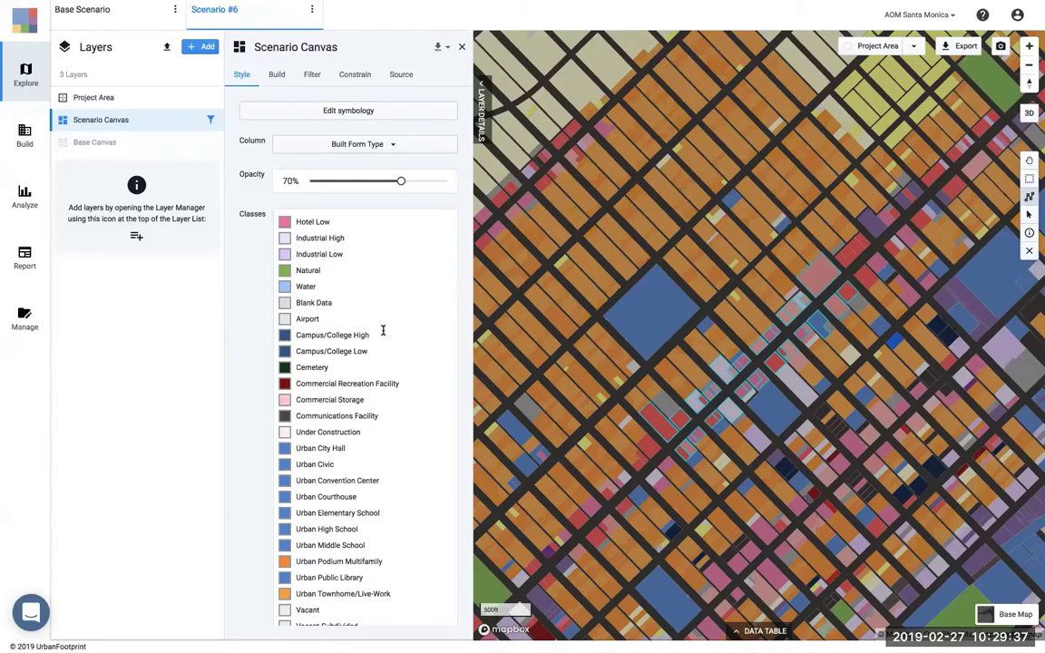
click(346, 181)
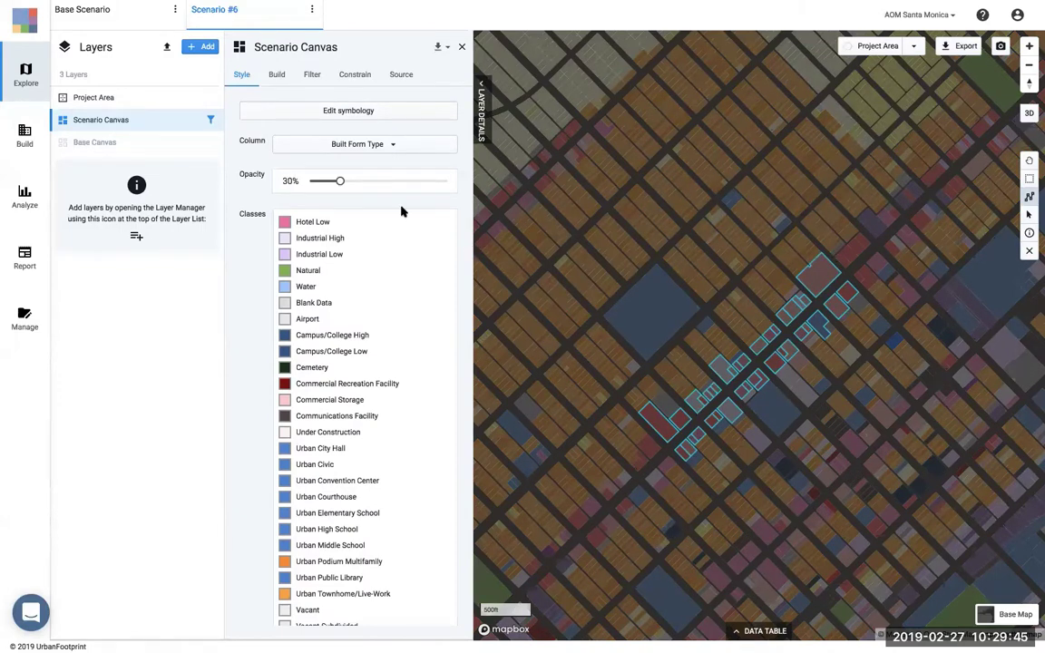
- Replace the High-Rise Mixed Use building type with Mid-Rise Mixed Use and paint the selected corridor parcels with it
click(283, 83)
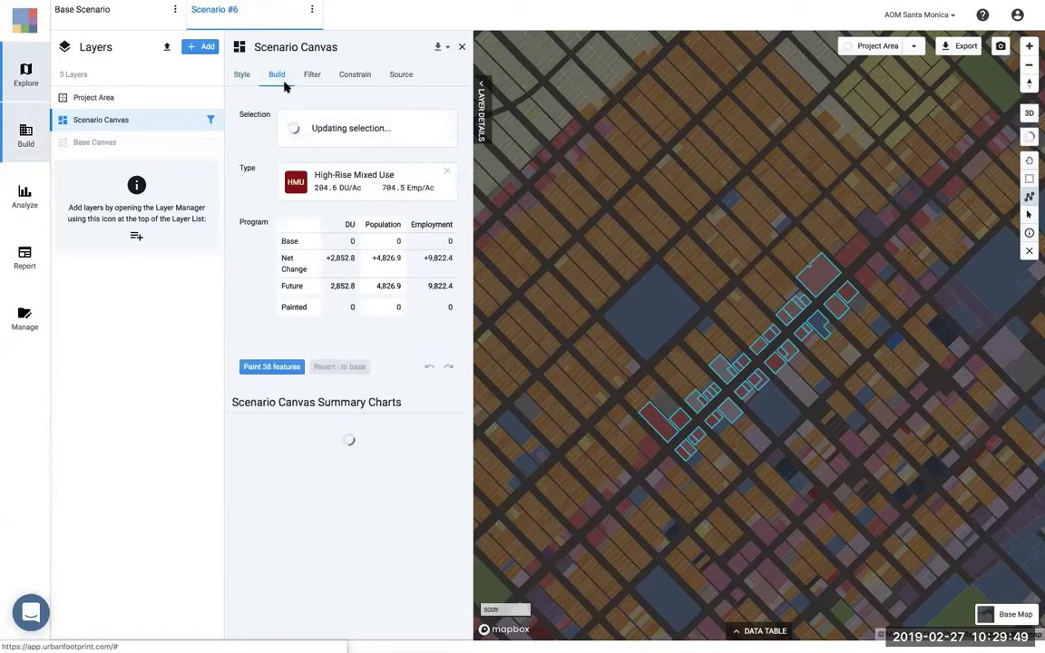
click(418, 172)
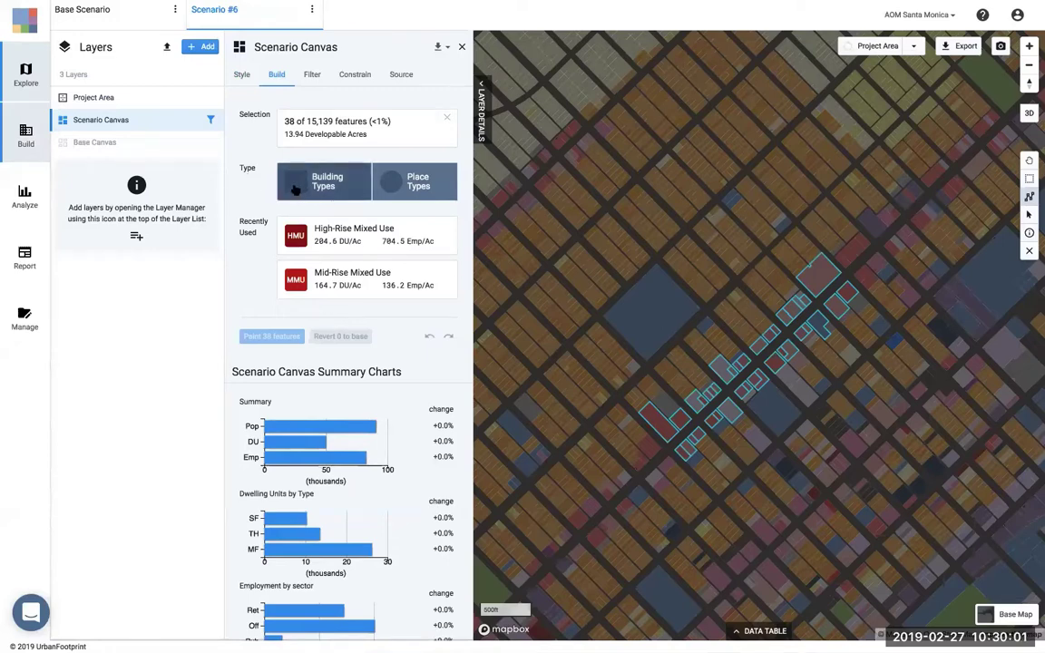
click(295, 190)
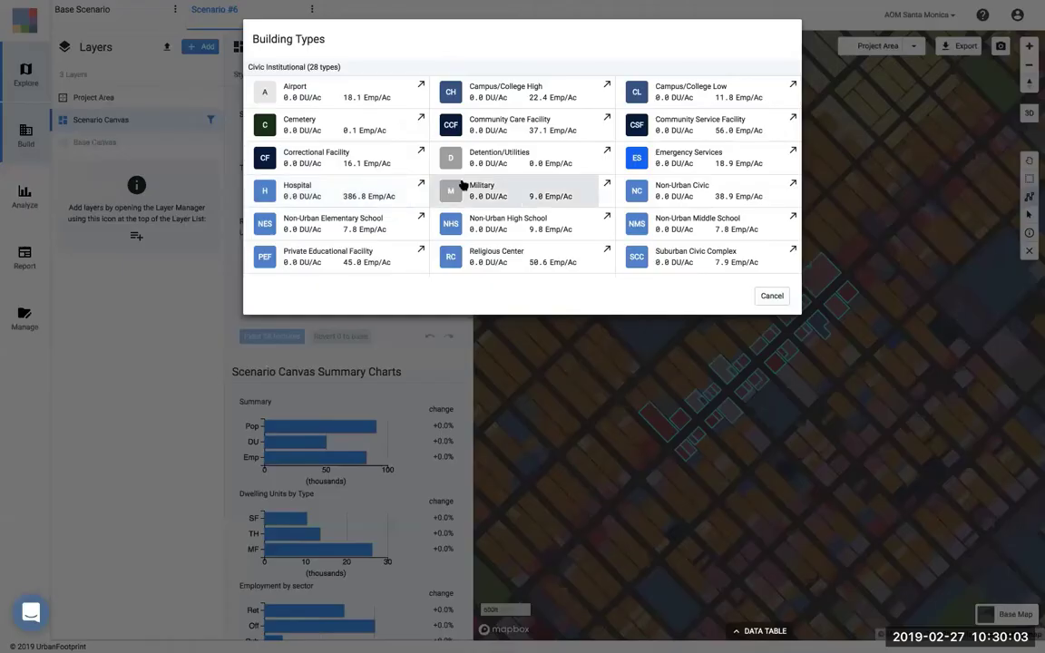
scroll(463, 185, down, 2)
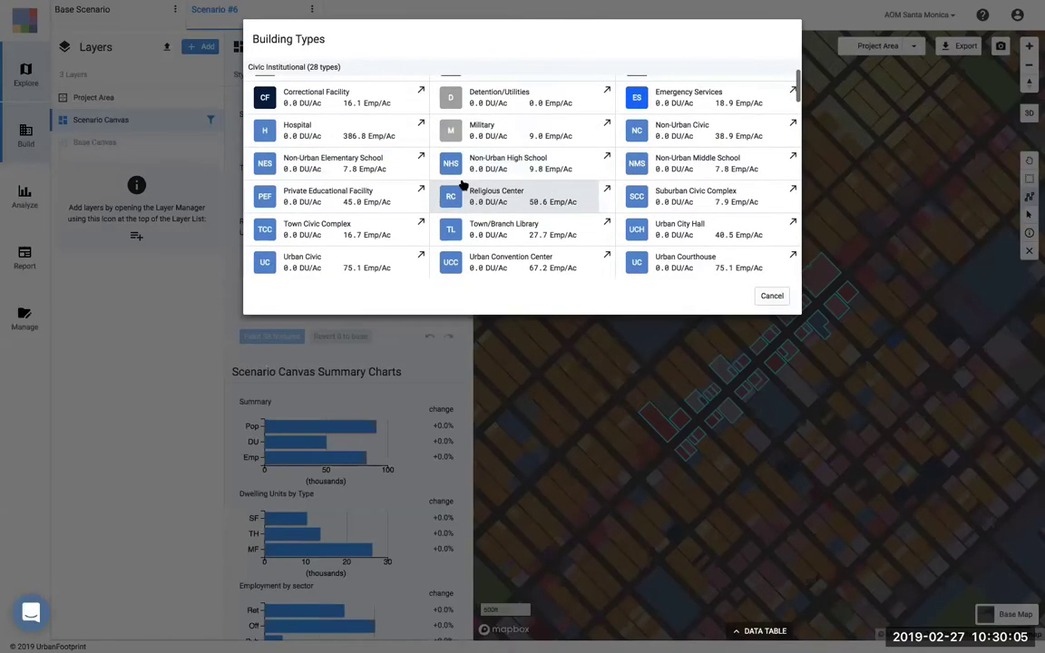
scroll(463, 185, down, 5)
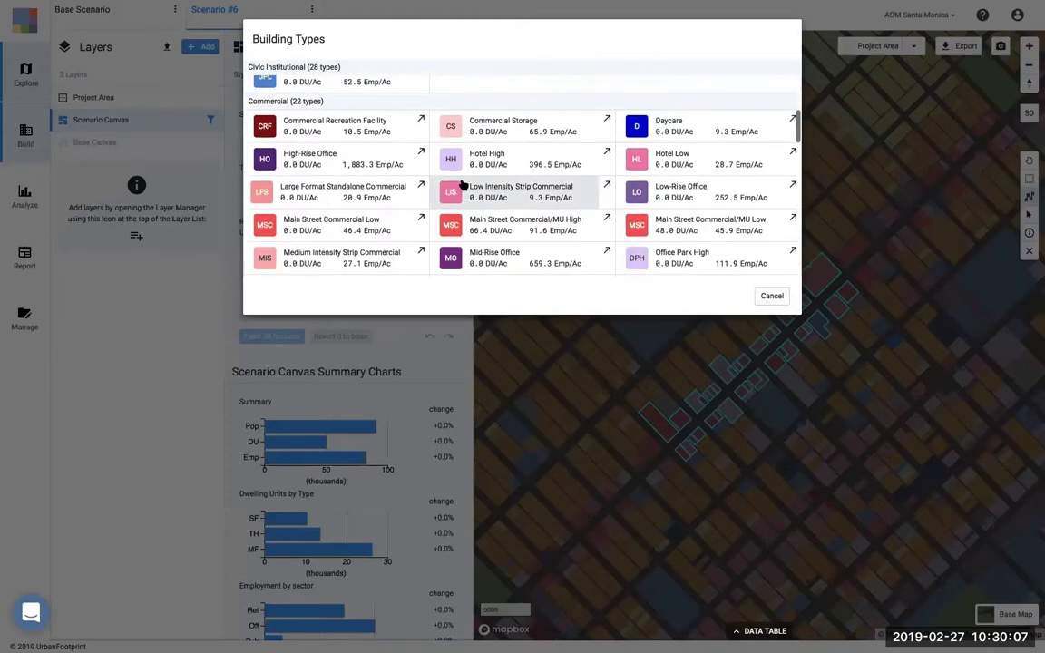
scroll(463, 186, down, 5)
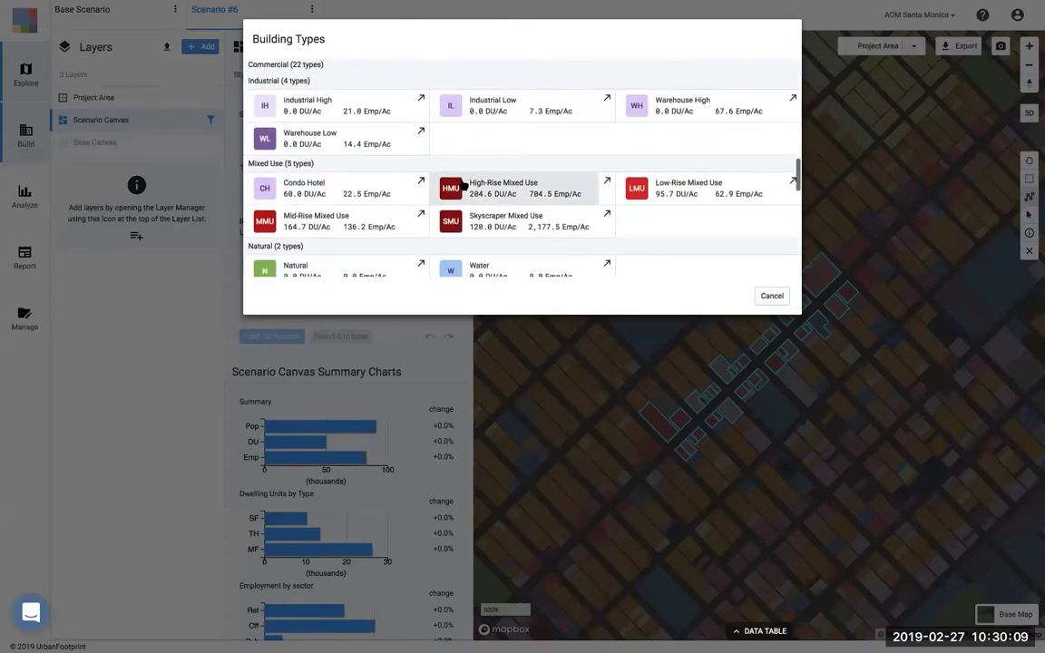
click(338, 227)
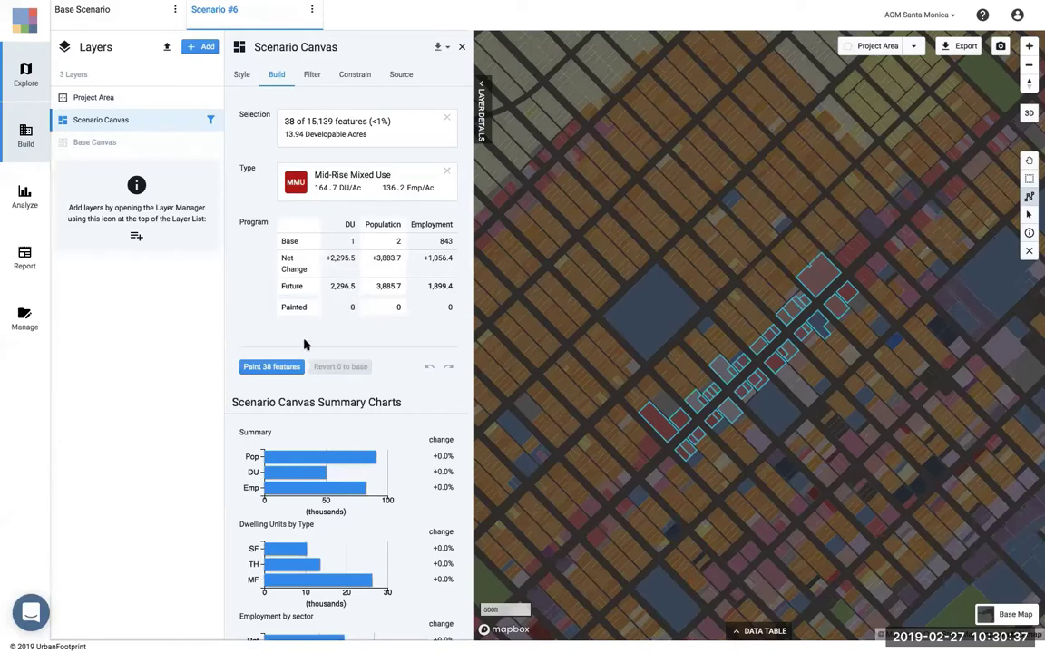
click(270, 368)
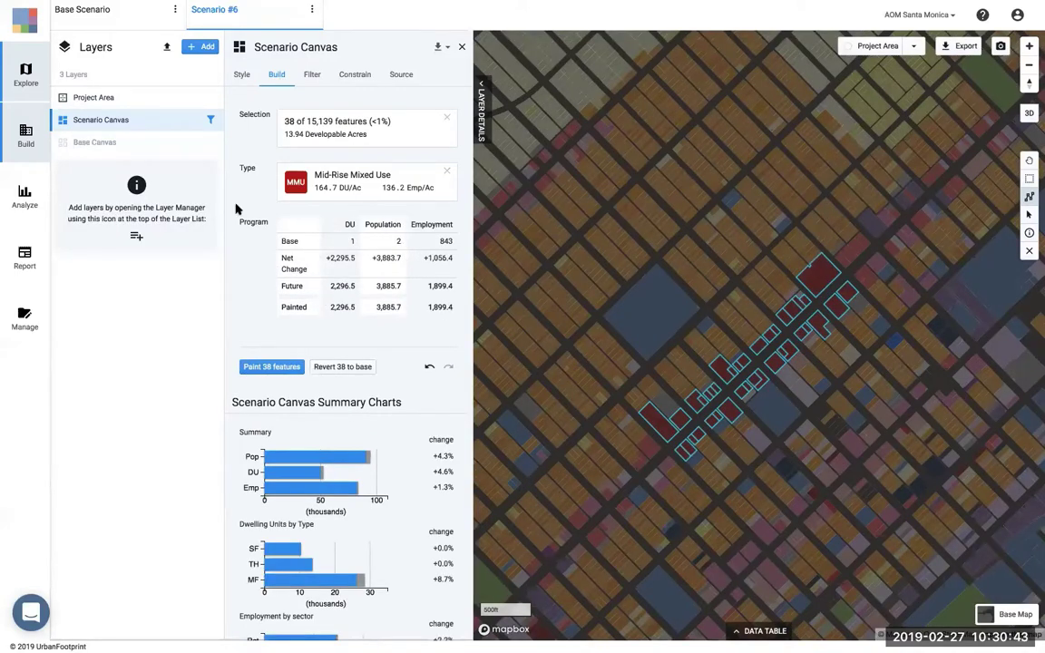
- Set the Scenario Canvas opacity to 60% and clear the parcel selection
click(241, 75)
click(365, 182)
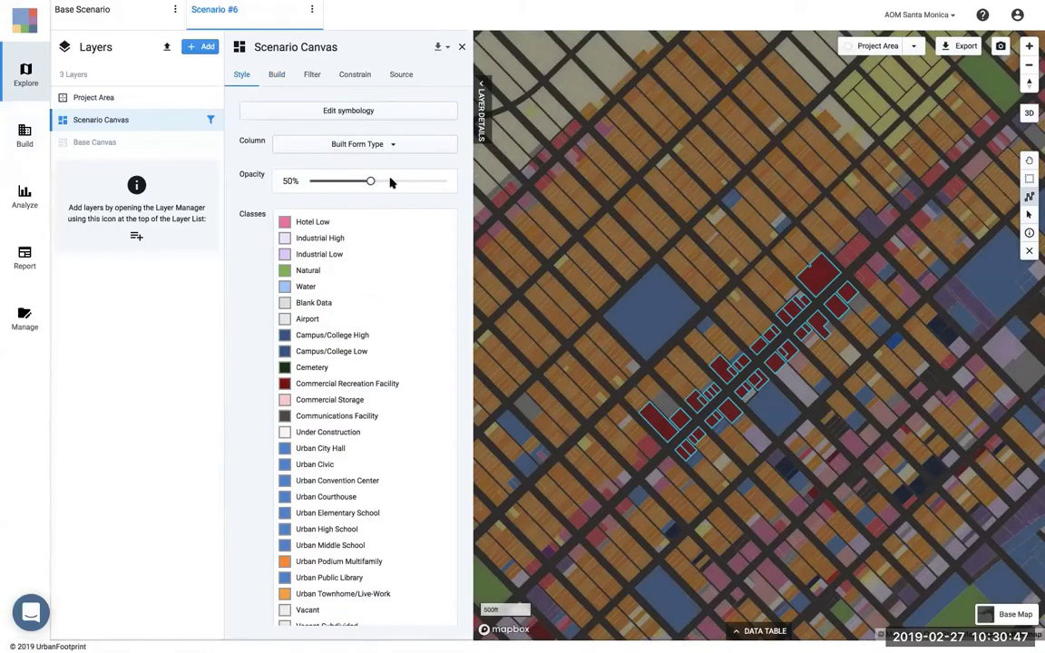
click(390, 183)
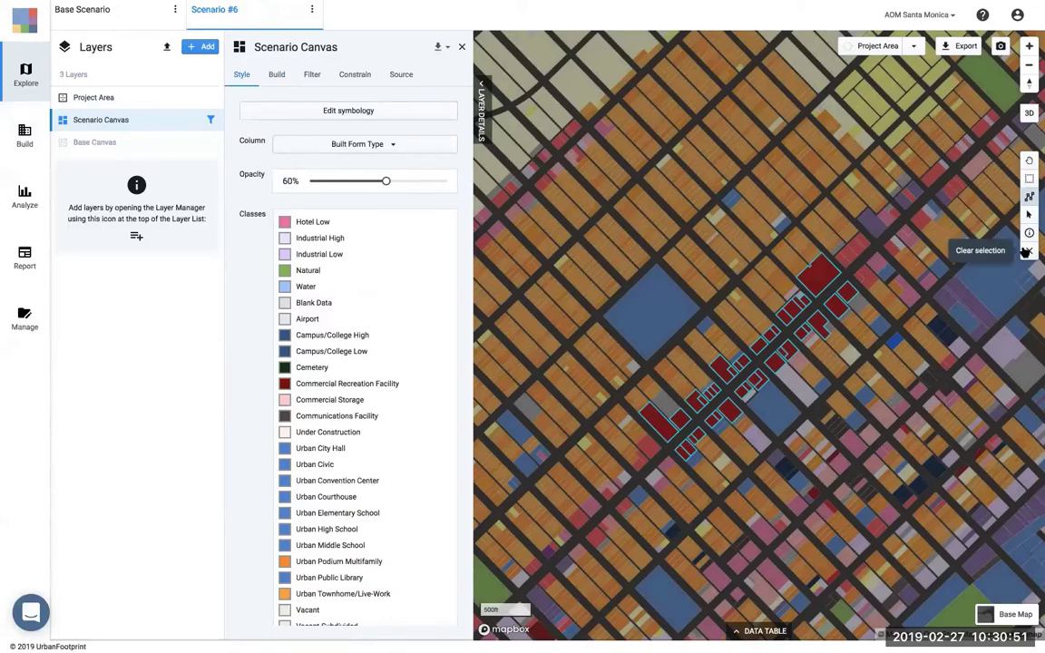
click(1027, 251)
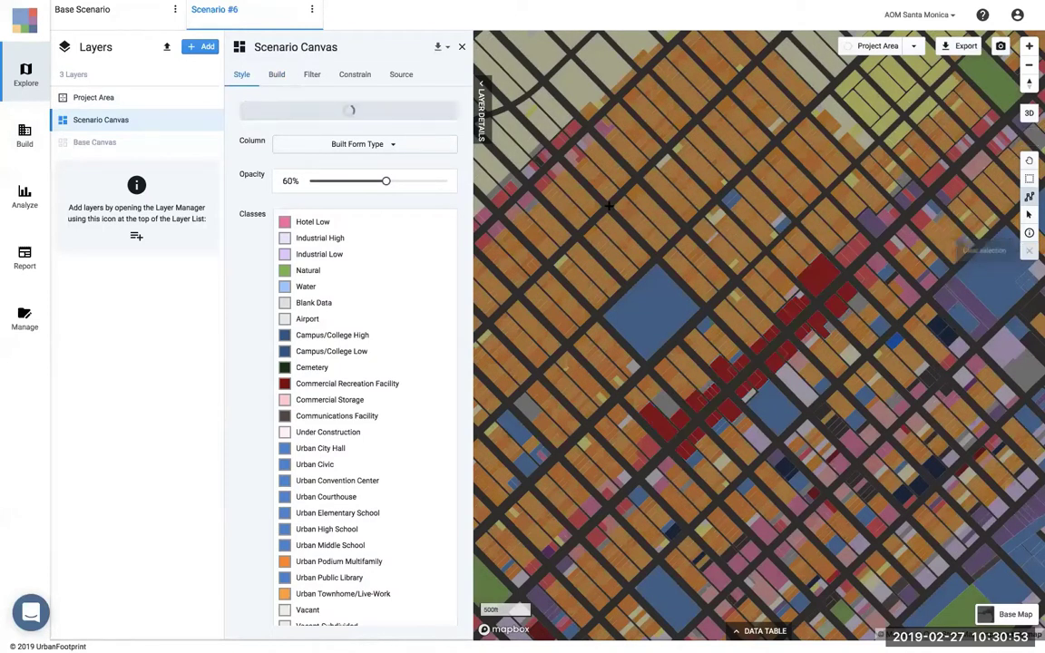
- Select four painted parcels on the corridor's northwest side: the large northeast one, one mid-corridor and two at the southwest end
click(275, 75)
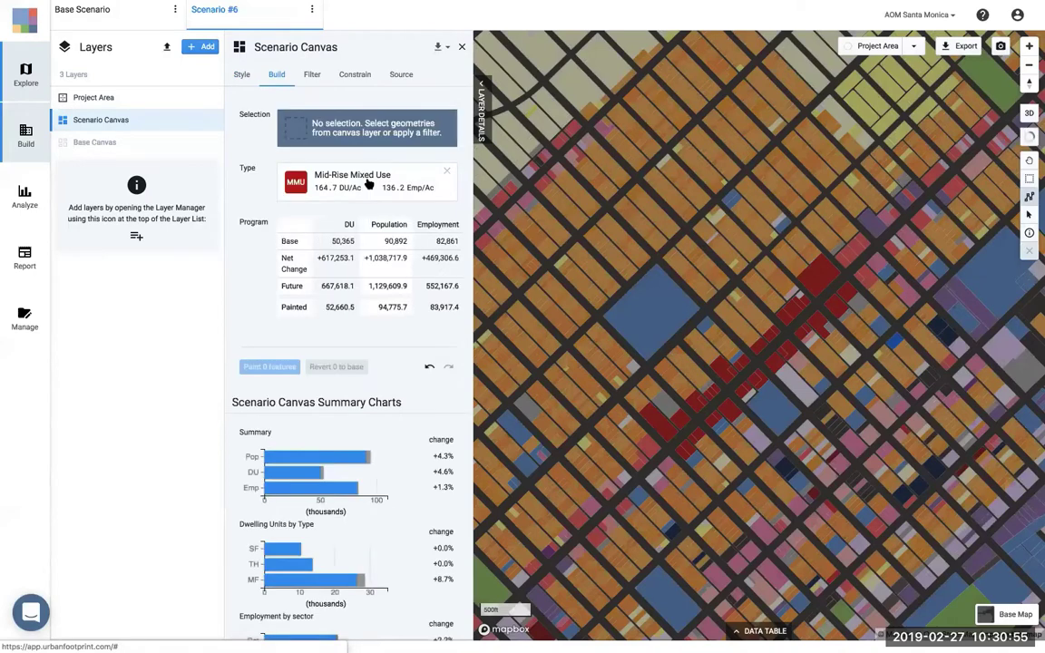
click(1029, 214)
click(665, 433)
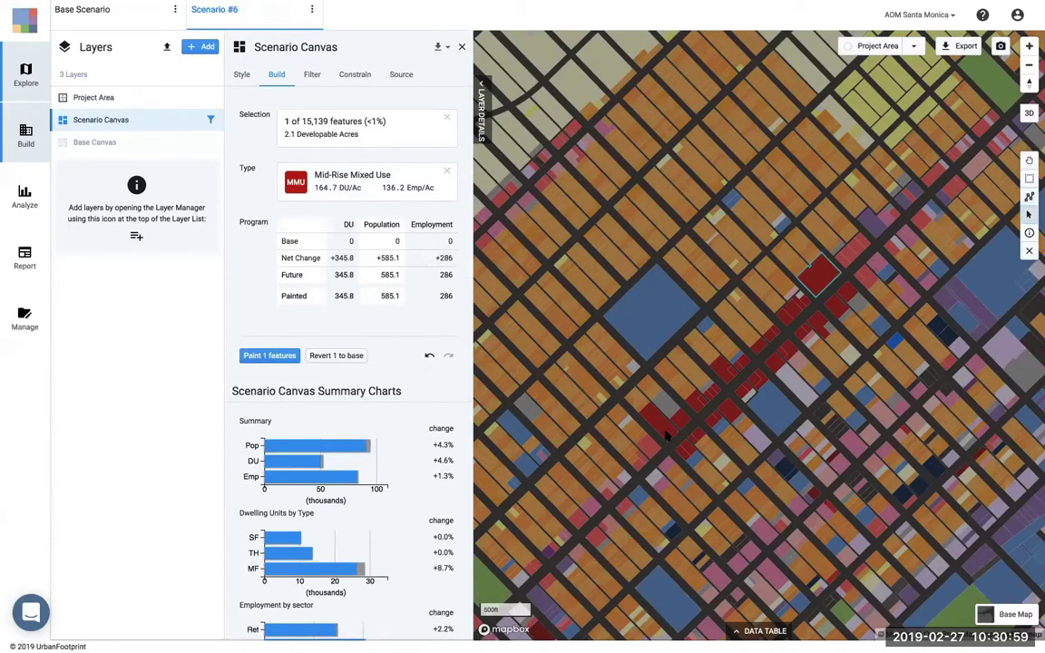
click(674, 430)
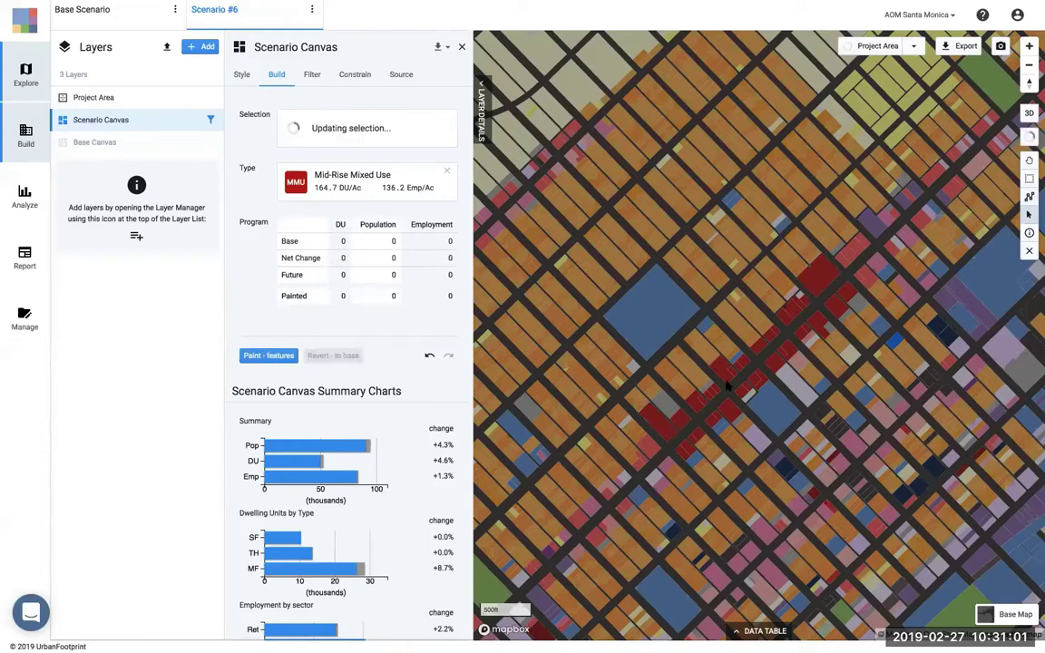
- Replace the building type with High-Rise Mixed Use, paint the four selected parcels with it and clear the selection
click(445, 171)
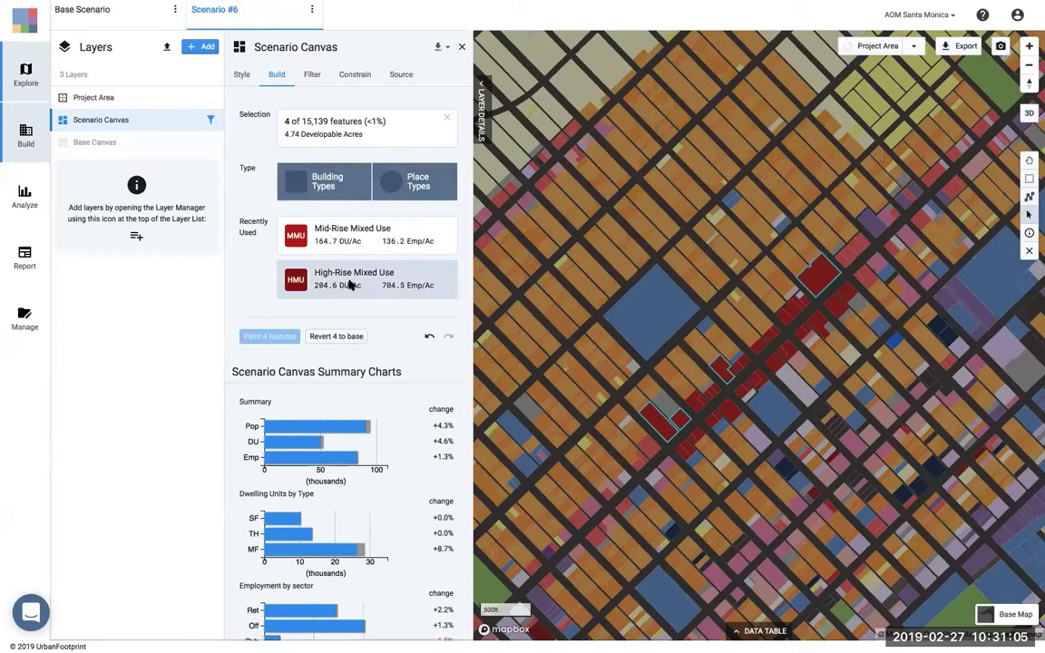
click(349, 284)
click(273, 354)
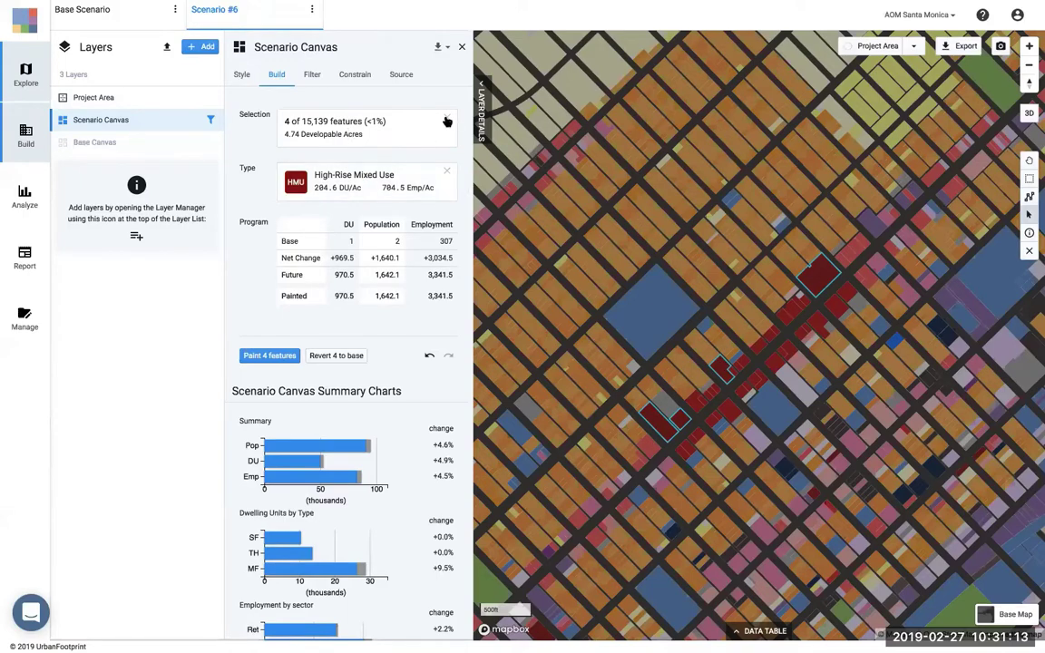
click(446, 122)
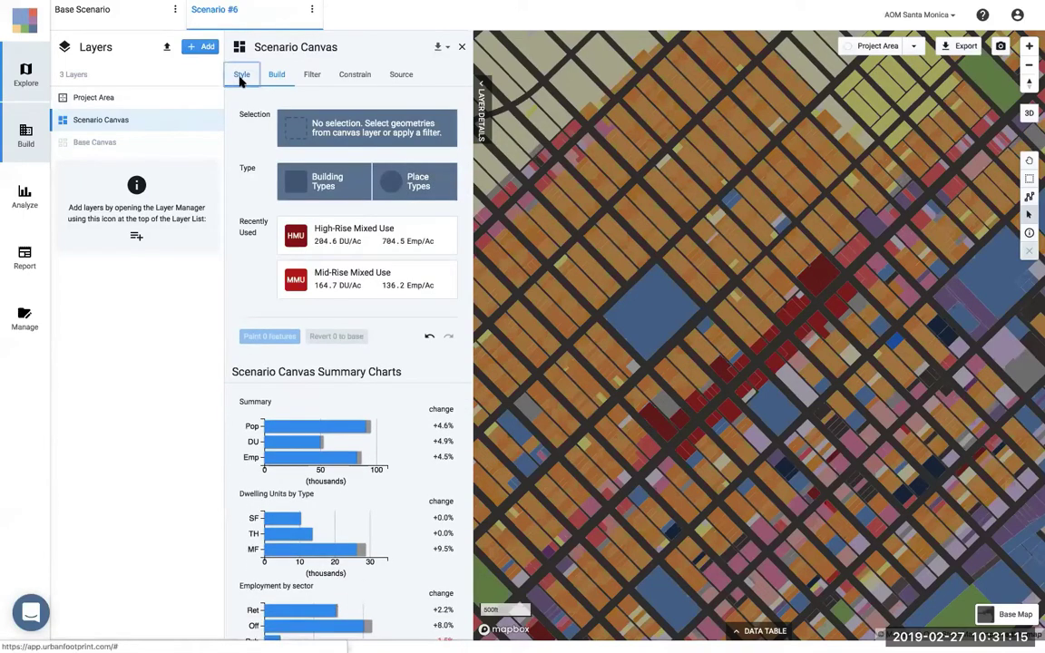
- Set the Scenario Canvas opacity to 80% and show only its painted geometries
click(241, 76)
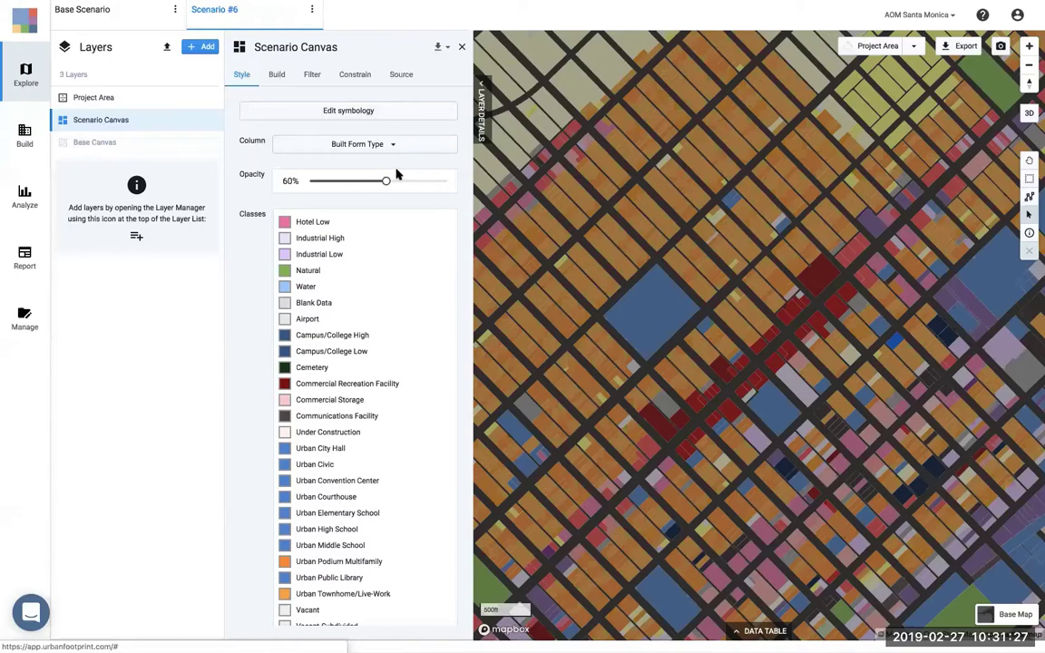
drag(406, 180, 415, 179)
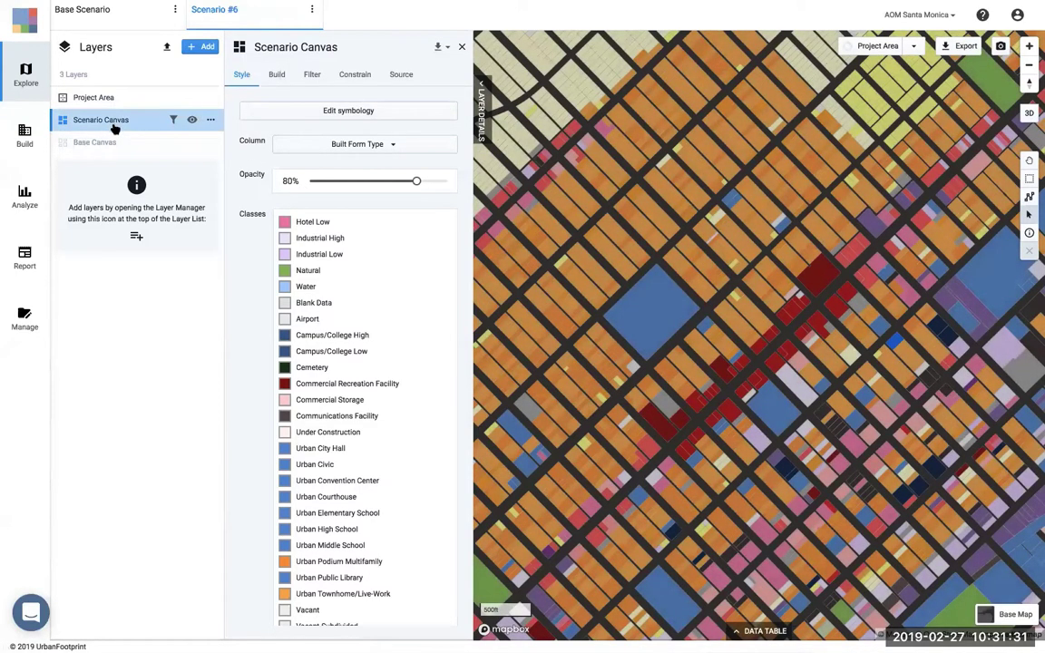
click(212, 121)
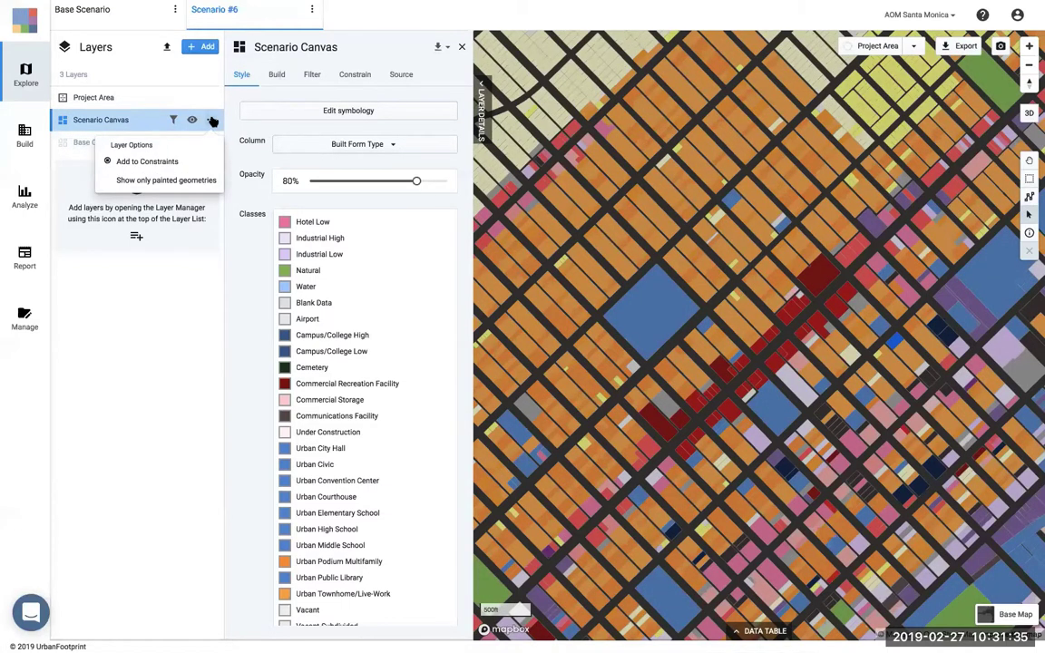
click(150, 181)
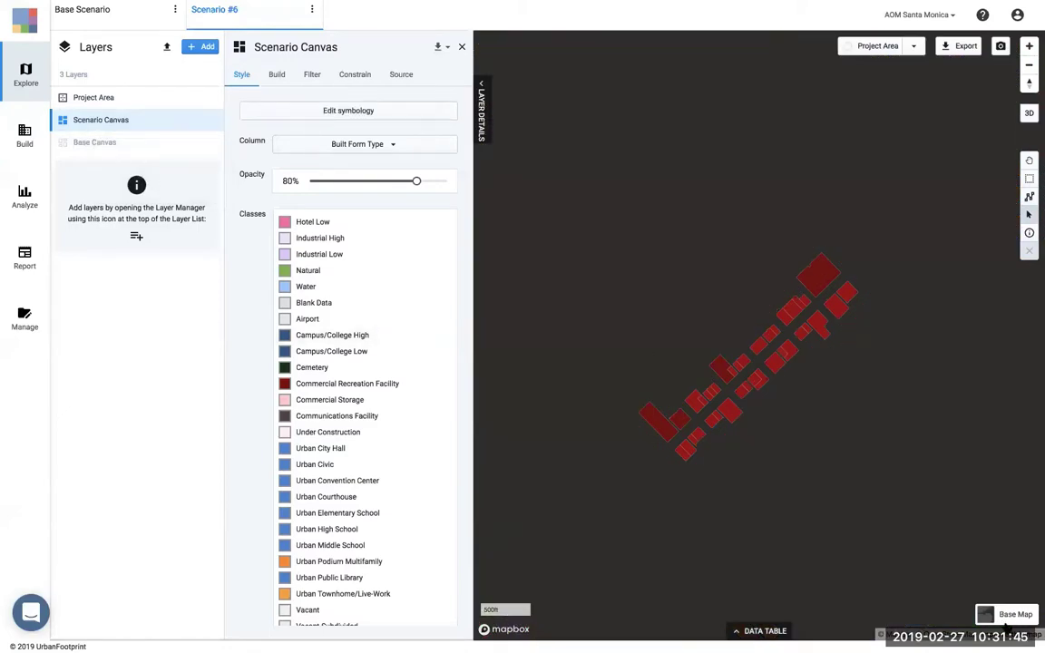
- Change the base map to the schematic style and frame the painted corridor
click(997, 613)
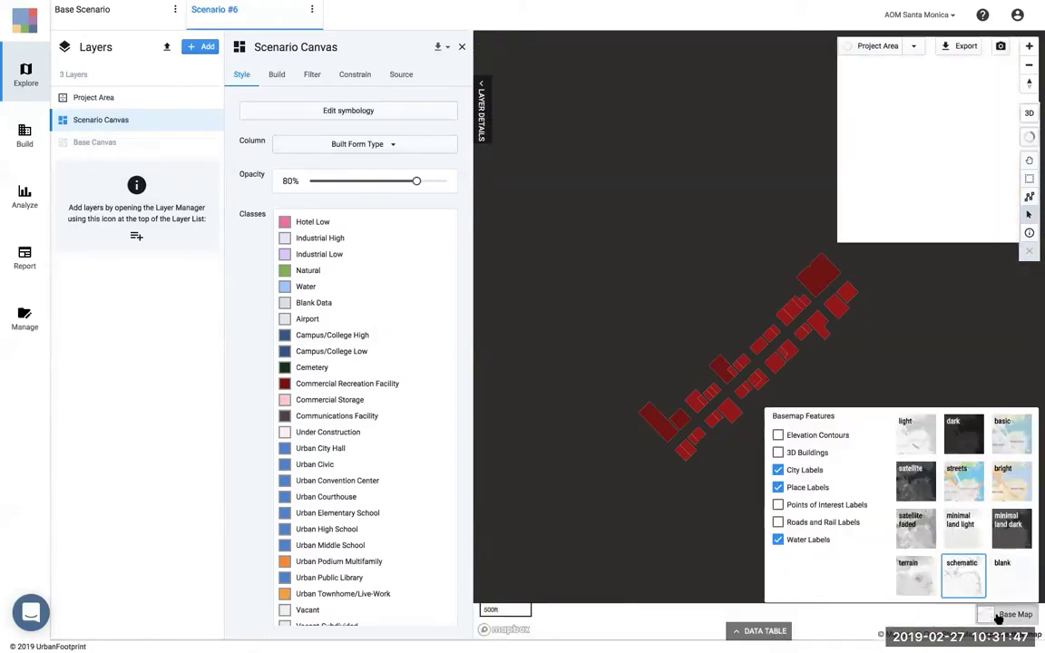
click(999, 617)
scroll(768, 383, down, 3)
scroll(780, 354, down, 2)
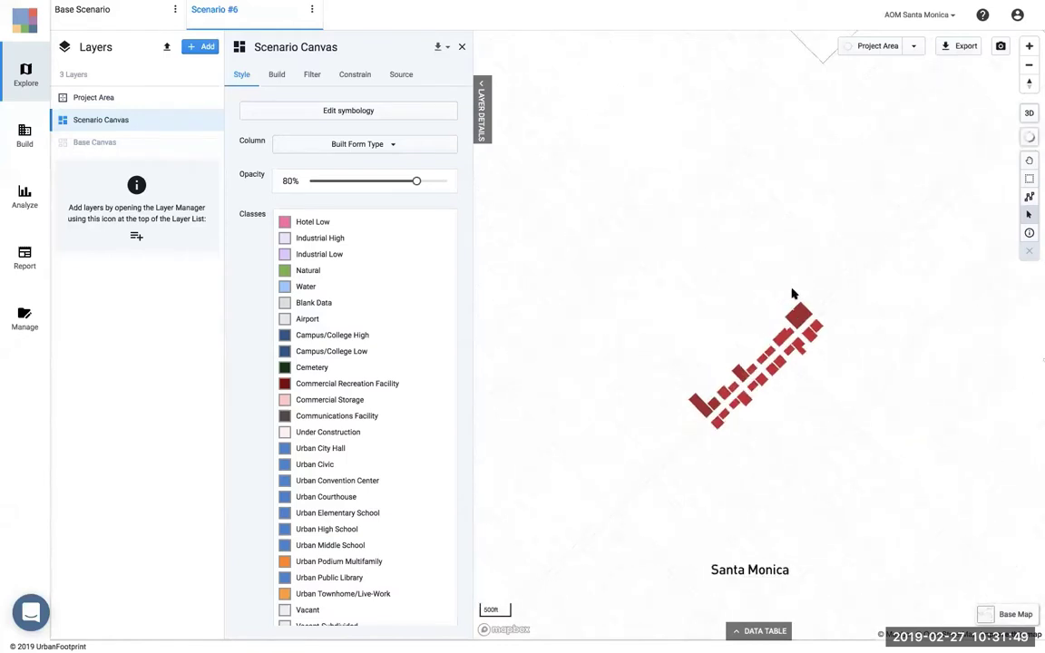
click(1029, 161)
click(1029, 249)
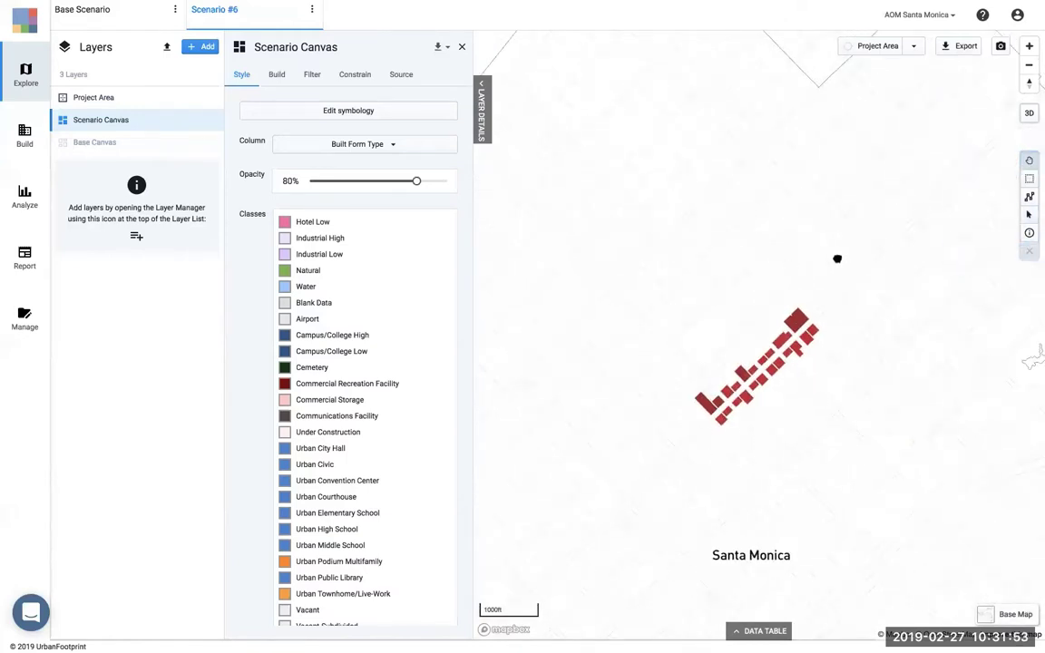
drag(838, 259, 778, 196)
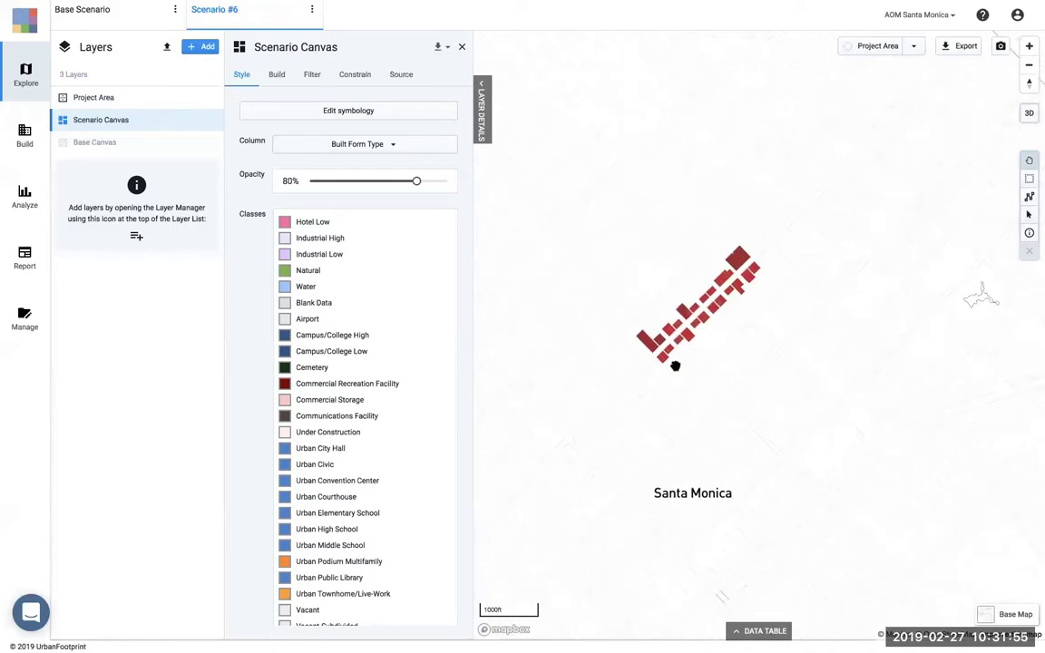
mouse_move(675, 331)
mouse_down()
mouse_move(714, 339)
mouse_move(684, 339)
mouse_up()
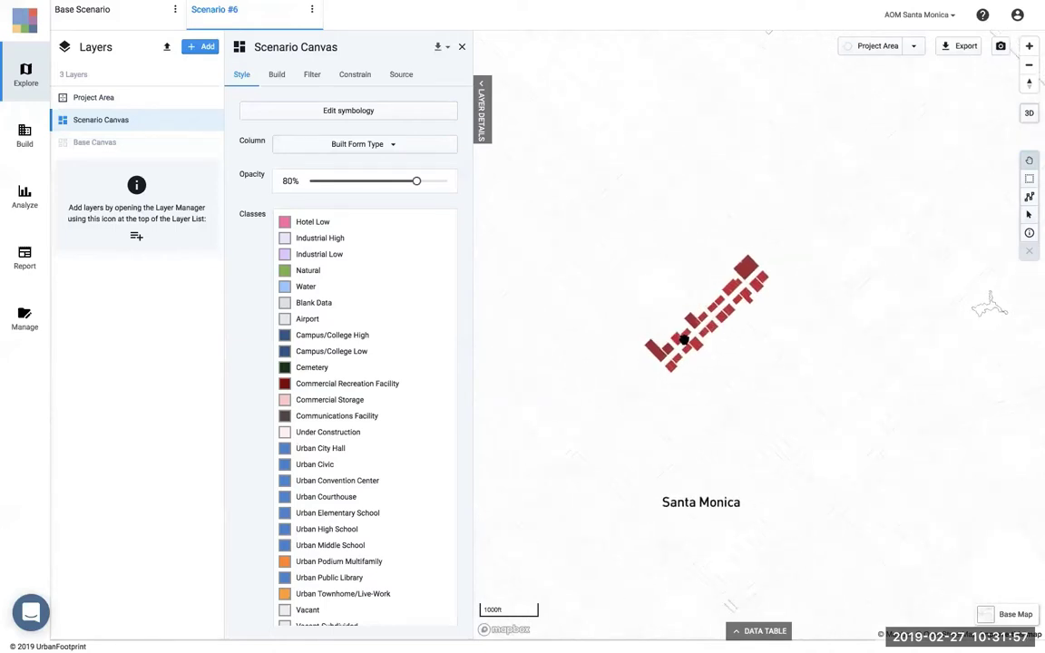
scroll(684, 339, up, 3)
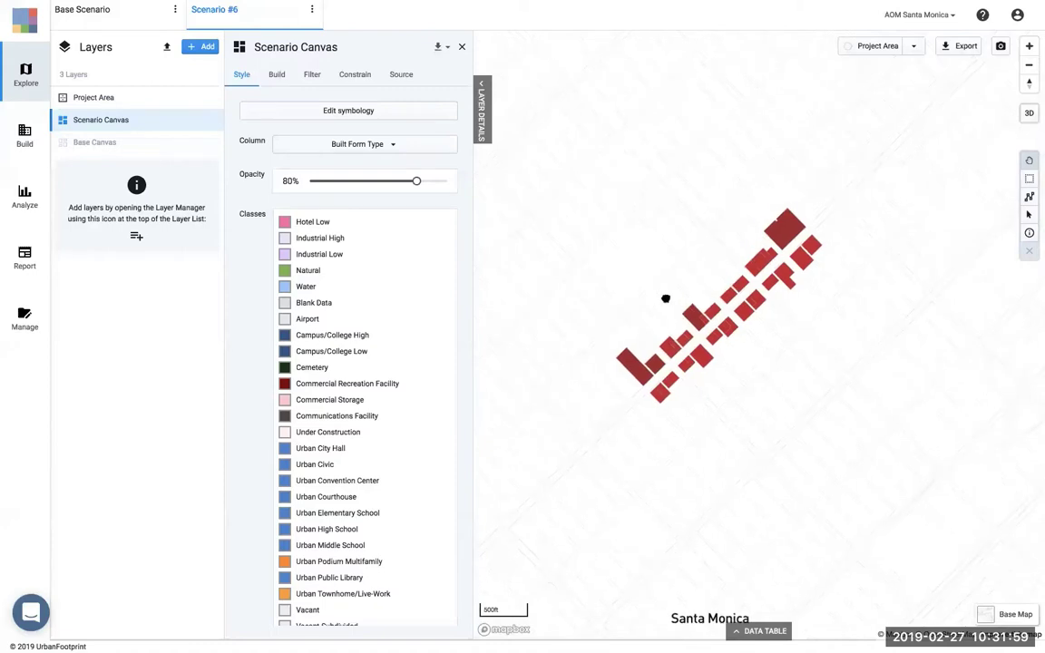
- Show the Base Canvas layer again and reduce its opacity to 30% so the painted corridor stands out
mouse_move(105, 141)
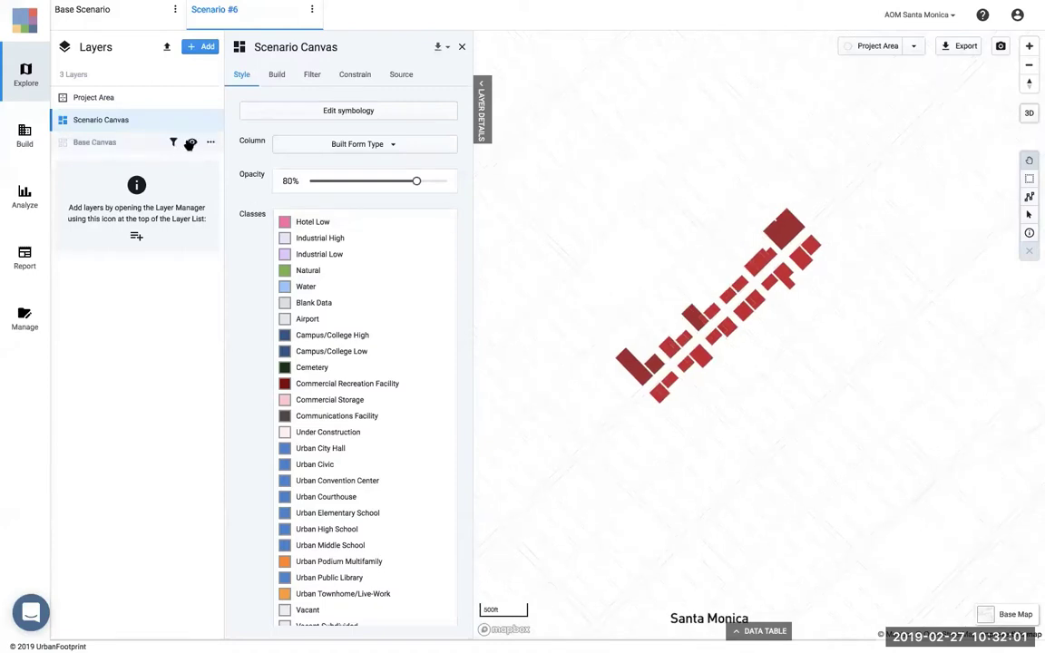
click(190, 143)
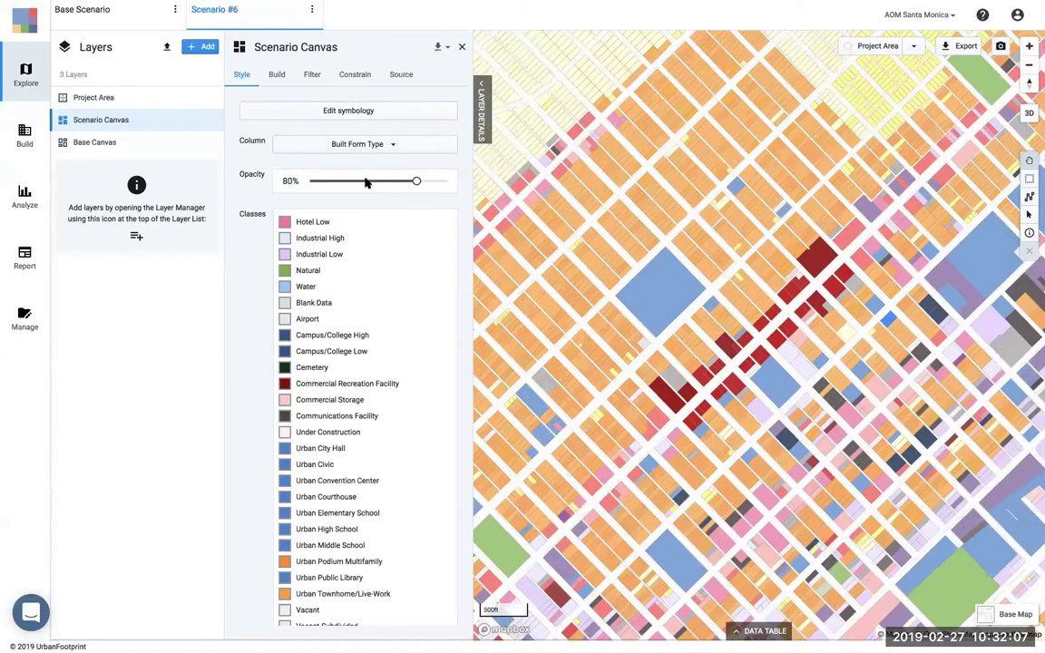
click(131, 145)
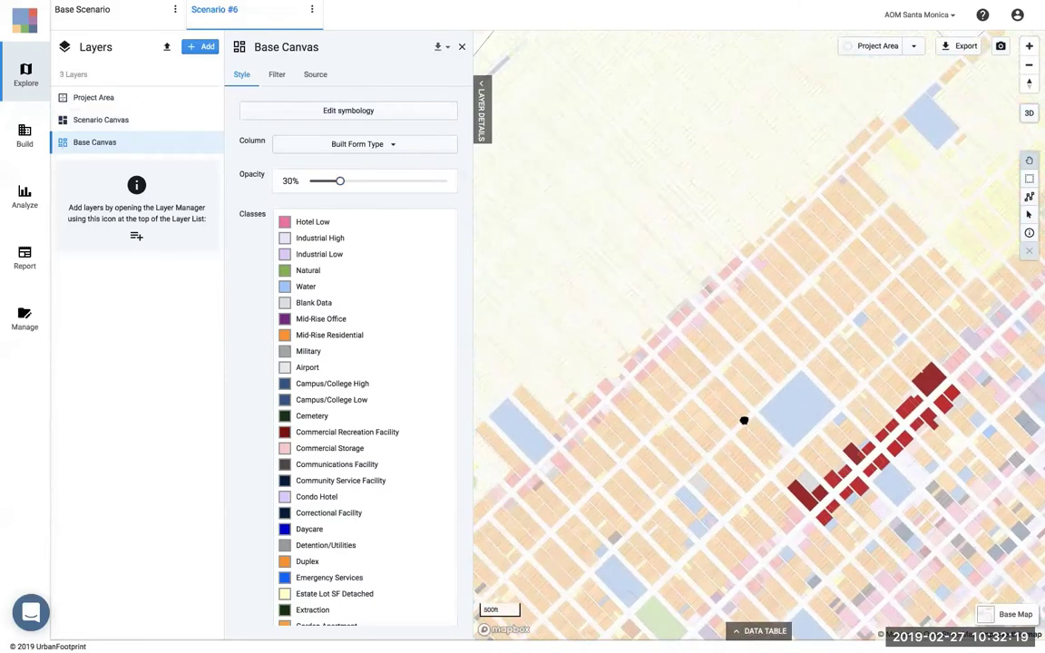
drag(803, 258, 711, 219)
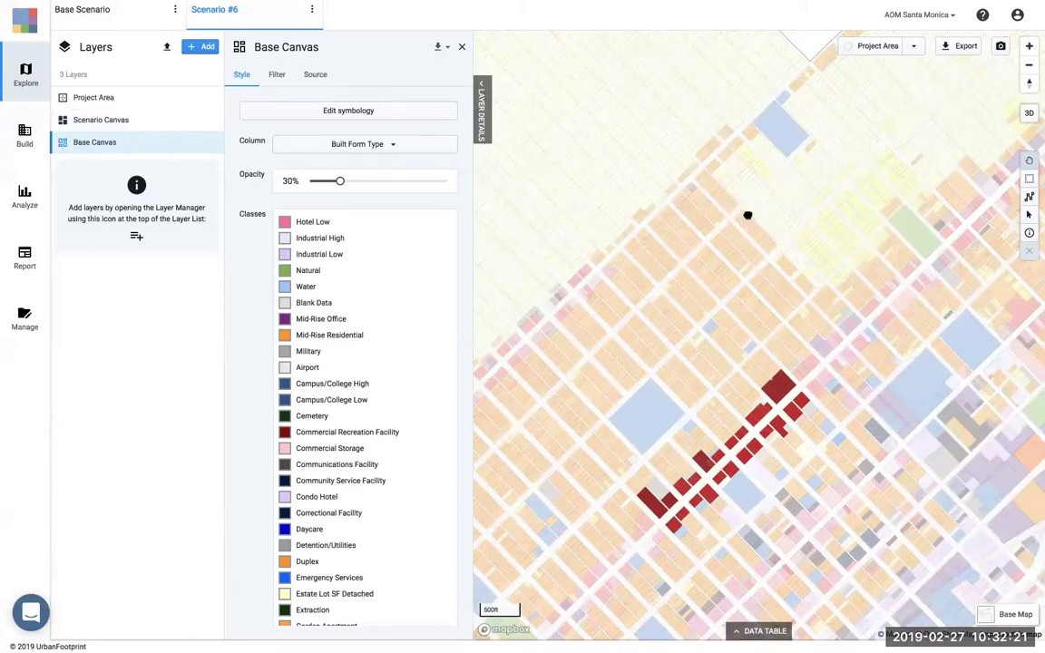
drag(785, 357, 882, 224)
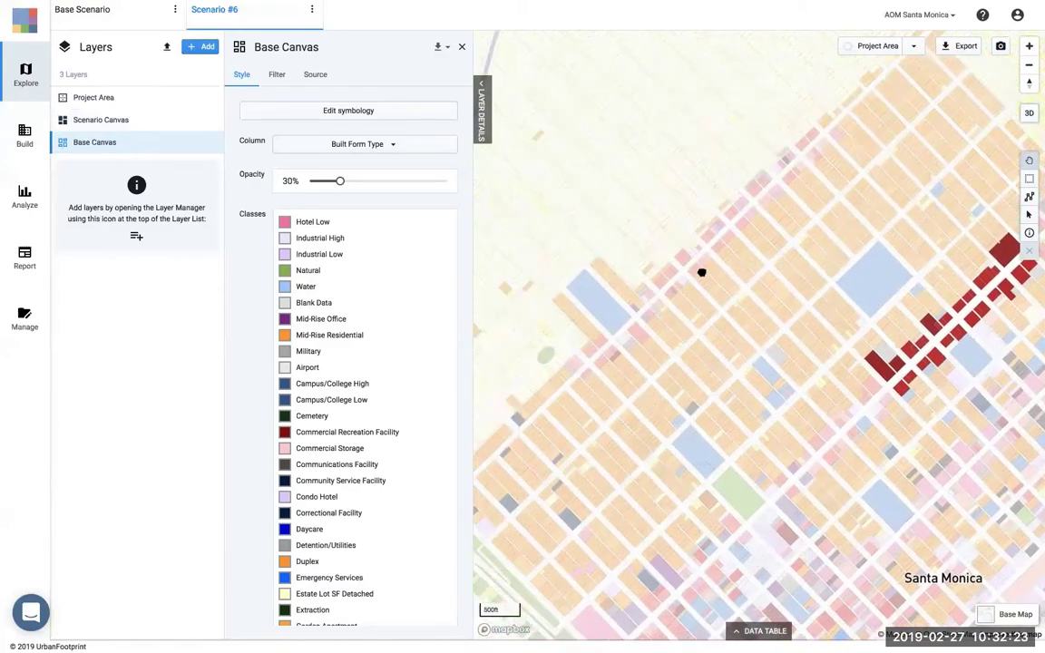
drag(683, 281, 603, 244)
double_click(603, 244)
drag(777, 416, 716, 298)
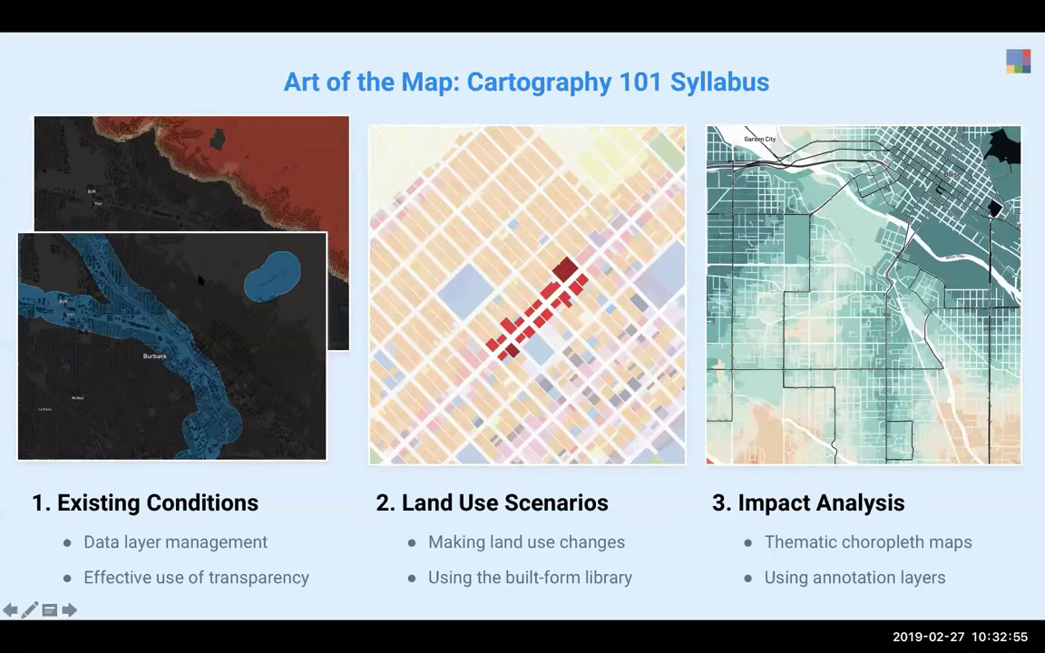
- Return from the slides to UrbanFootprint and open the AOM Boise project
key(ctrl+Right)
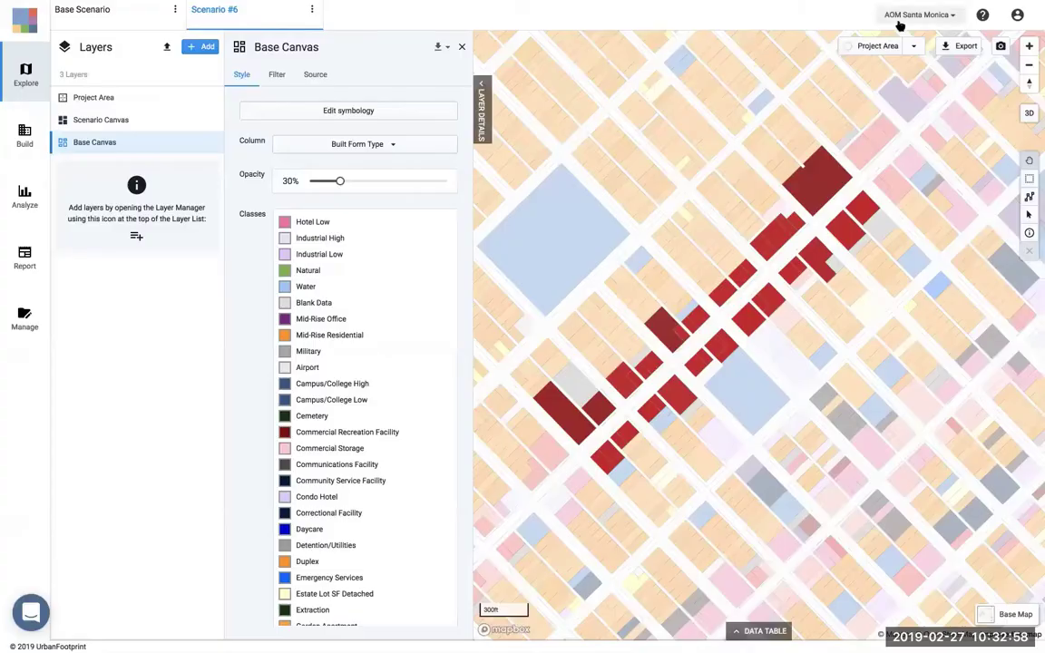
click(916, 15)
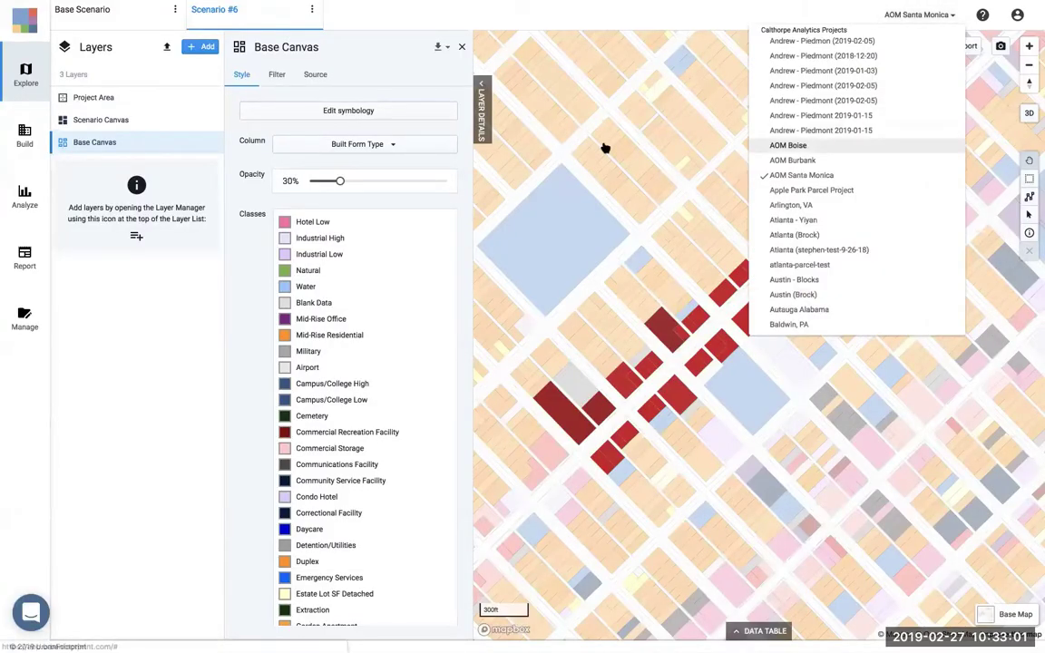
key(Return)
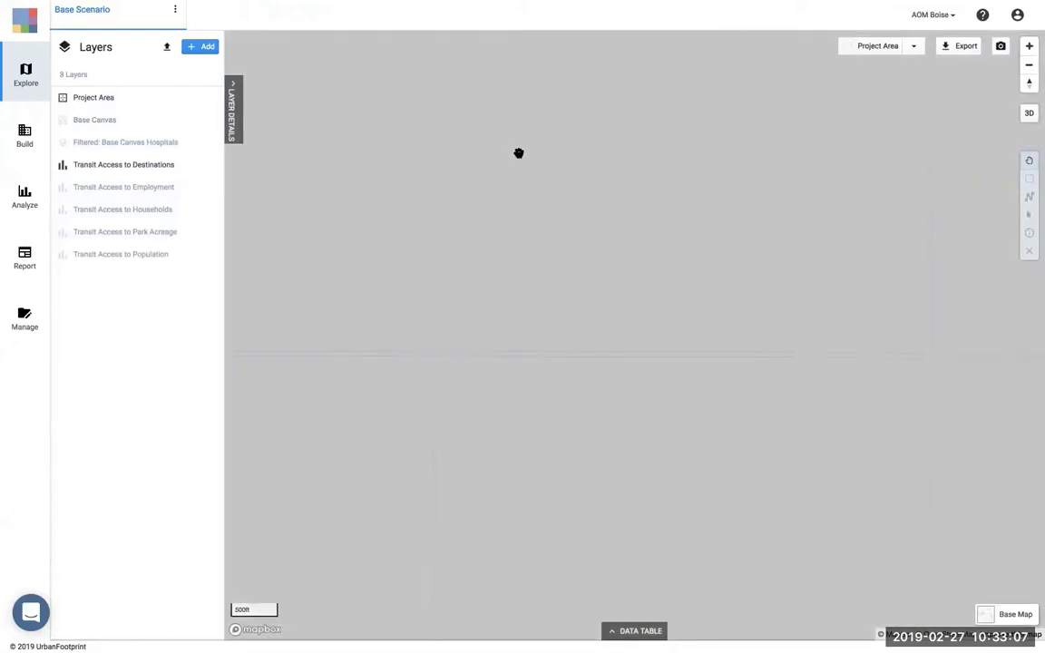
- Change the Boise project's base map to the terrain style
click(994, 613)
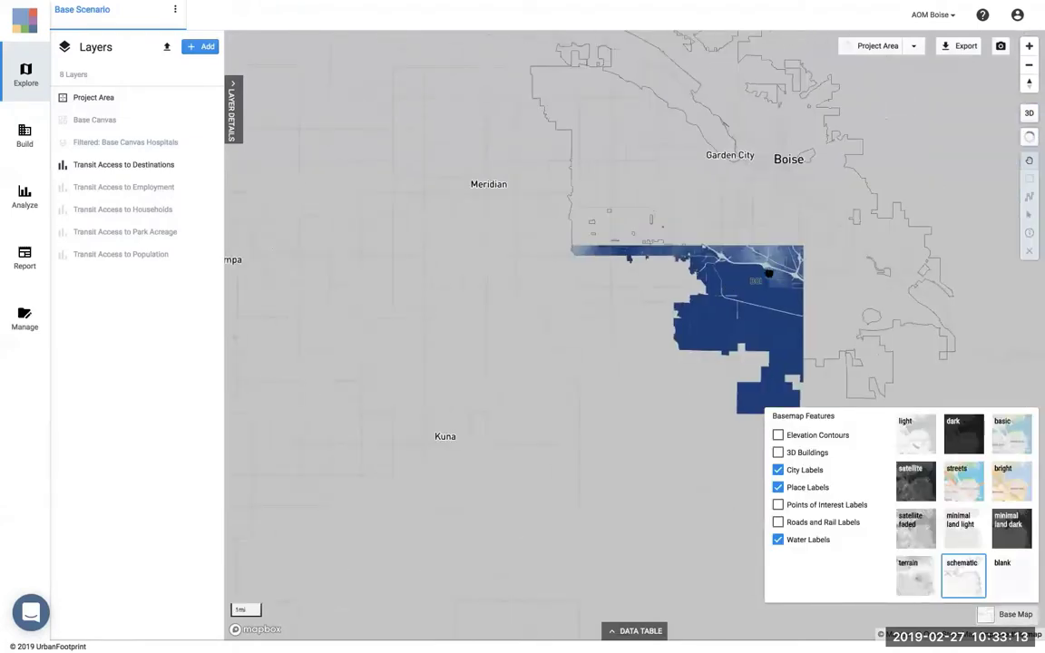
click(924, 575)
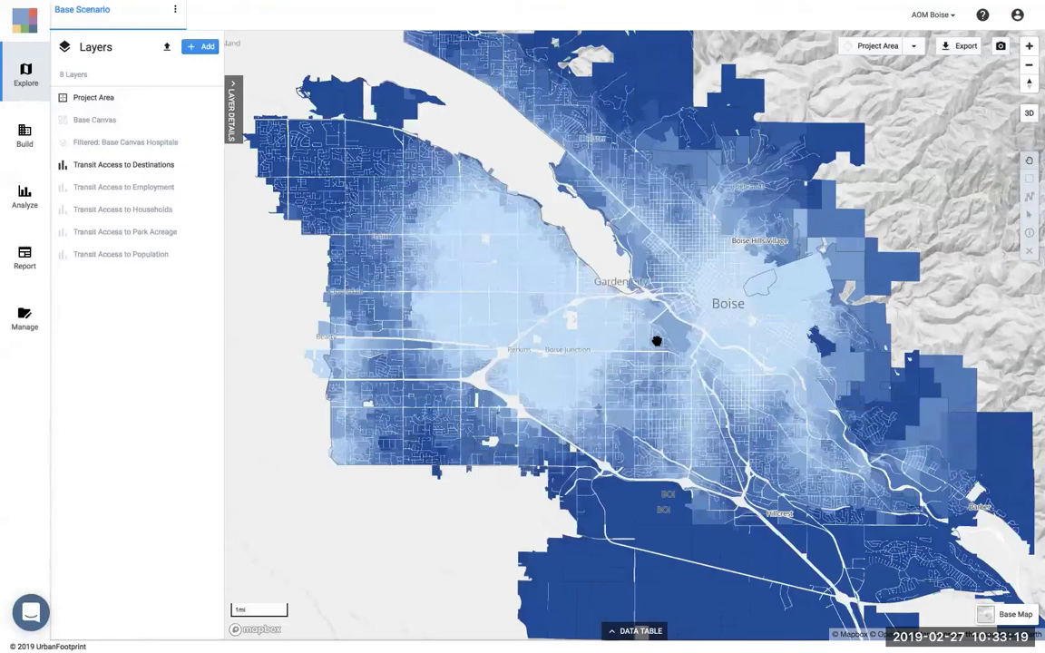
scroll(657, 342, up, 2)
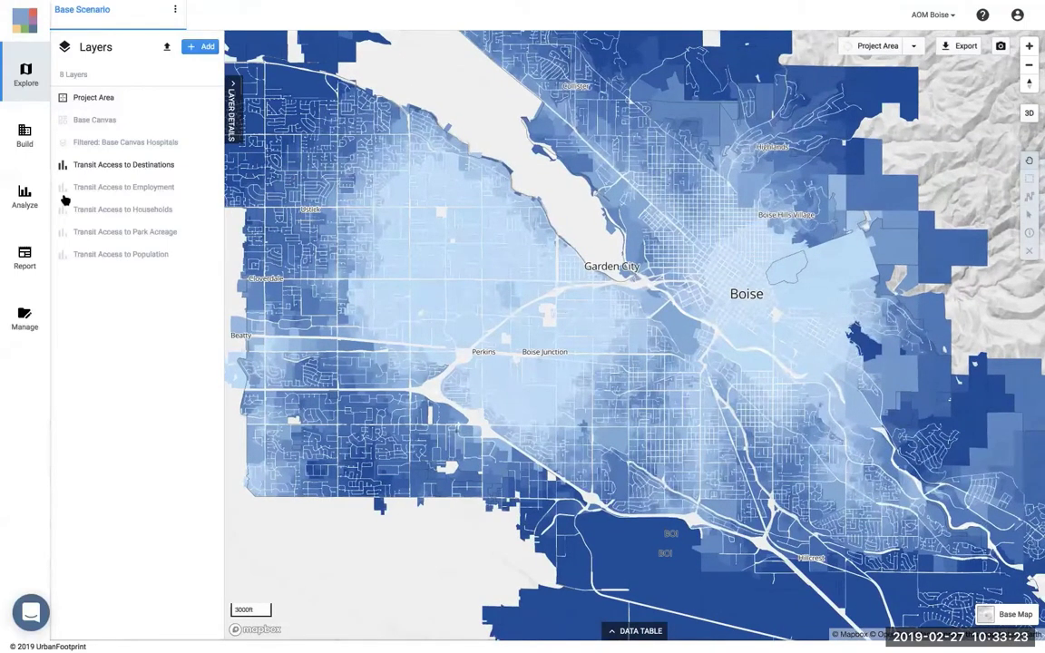
- Review the available analysis modules, including Transit Accessibility, and look over the transit access map around Boise
click(32, 207)
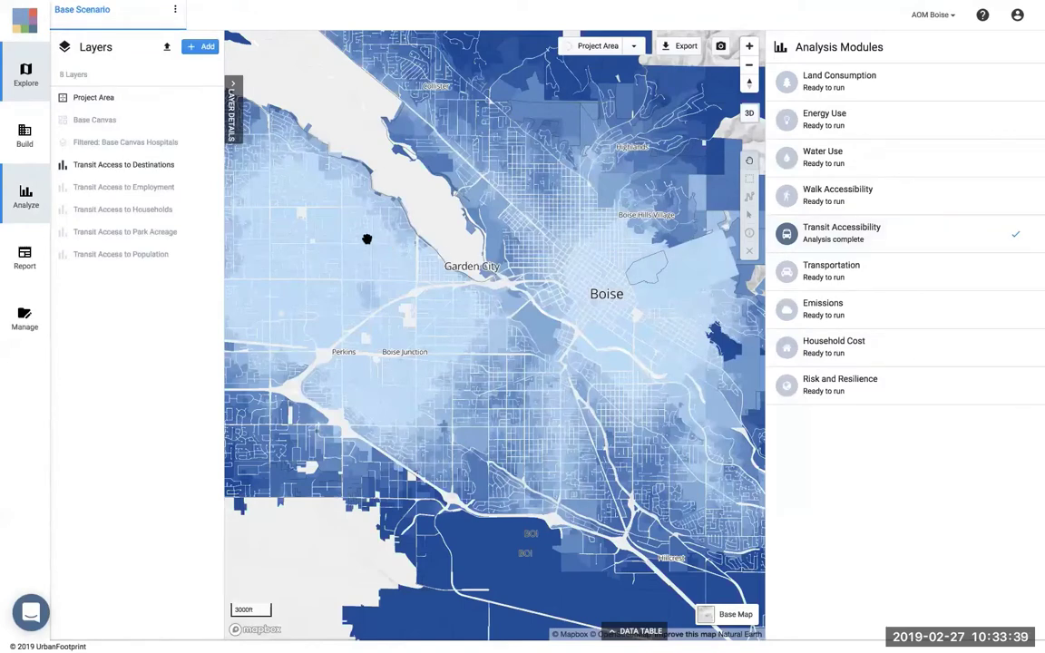
click(29, 198)
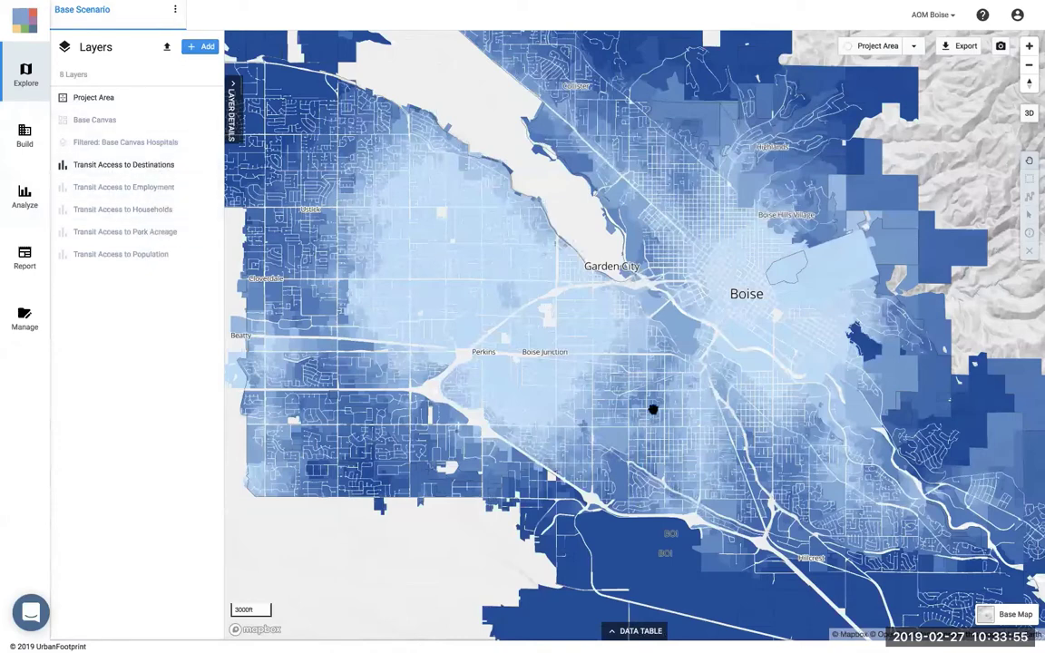
scroll(654, 410, up, 4)
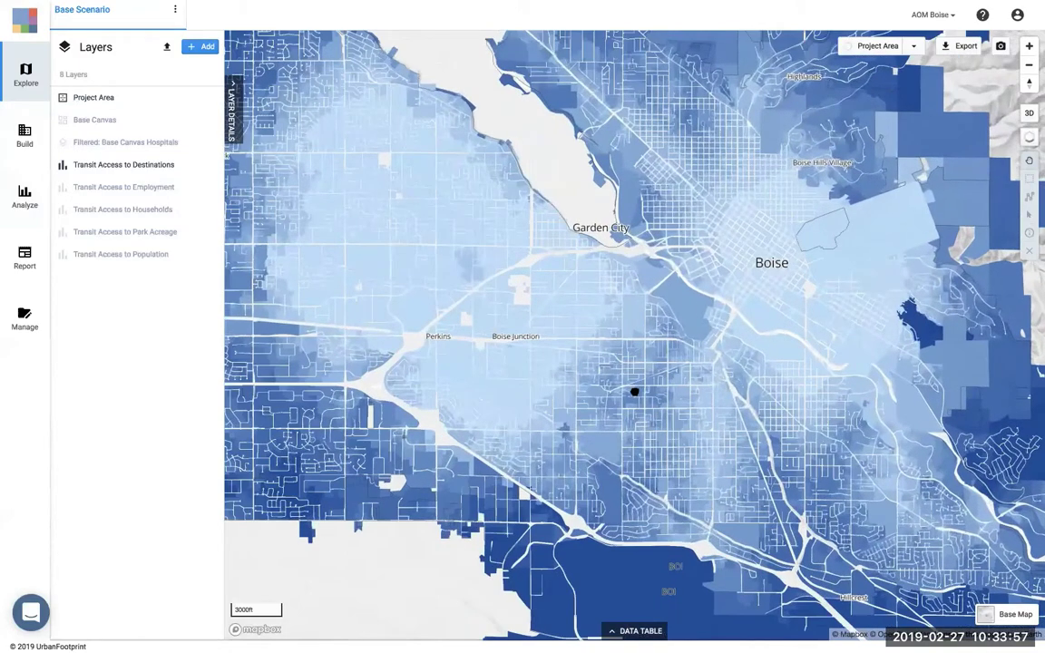
drag(683, 426, 634, 391)
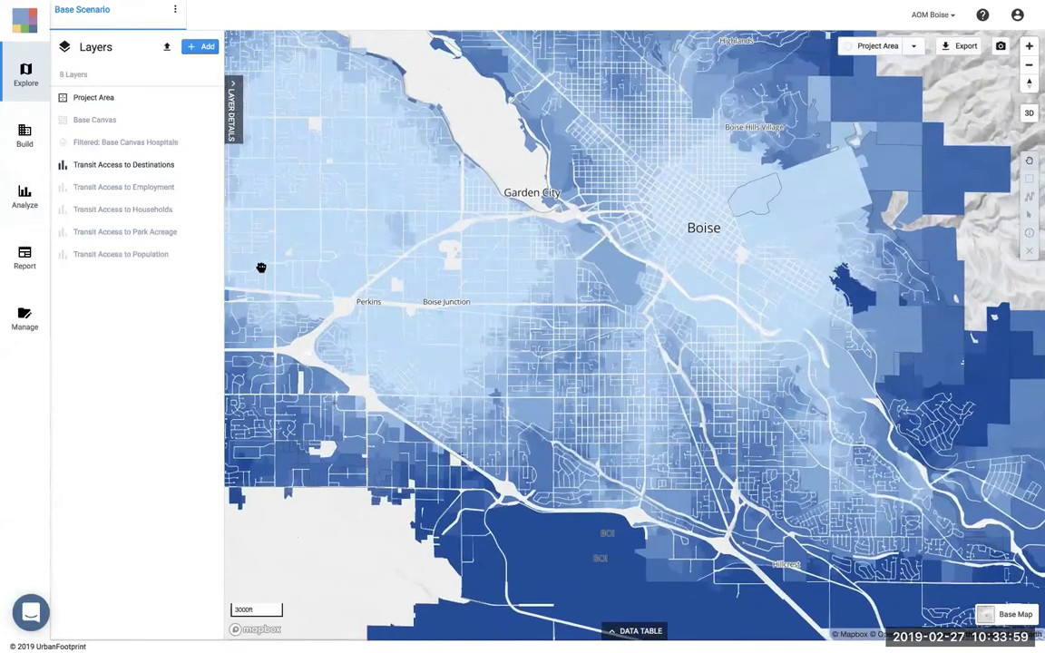
- Open the Transit Access to Destinations layer's style settings and examine its nearest hospital travel time classes across the Boise map
click(130, 166)
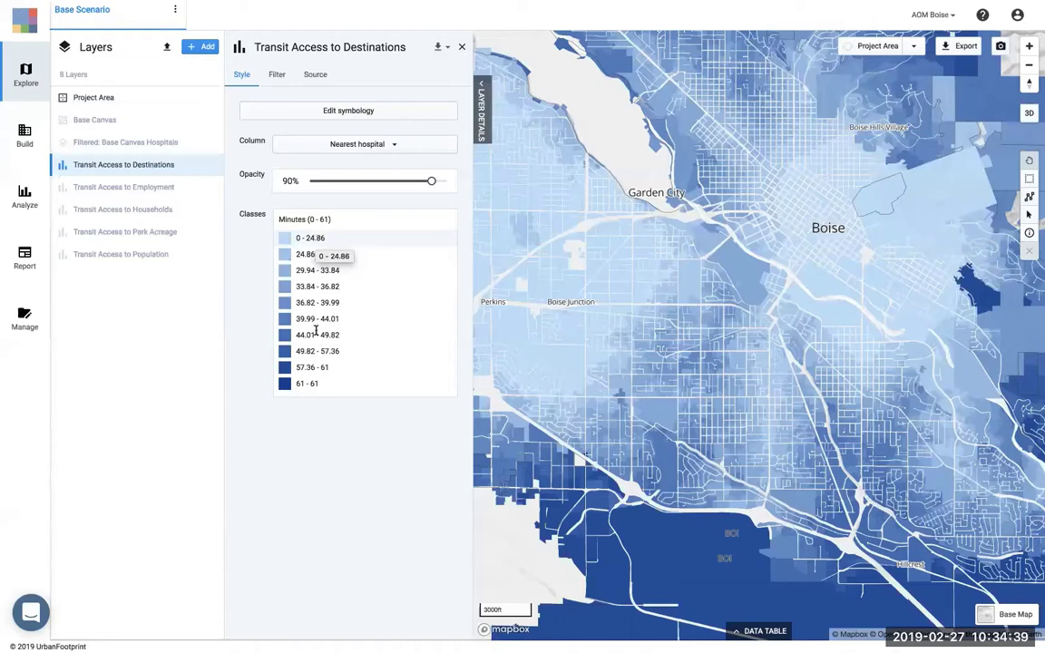
drag(705, 220, 657, 254)
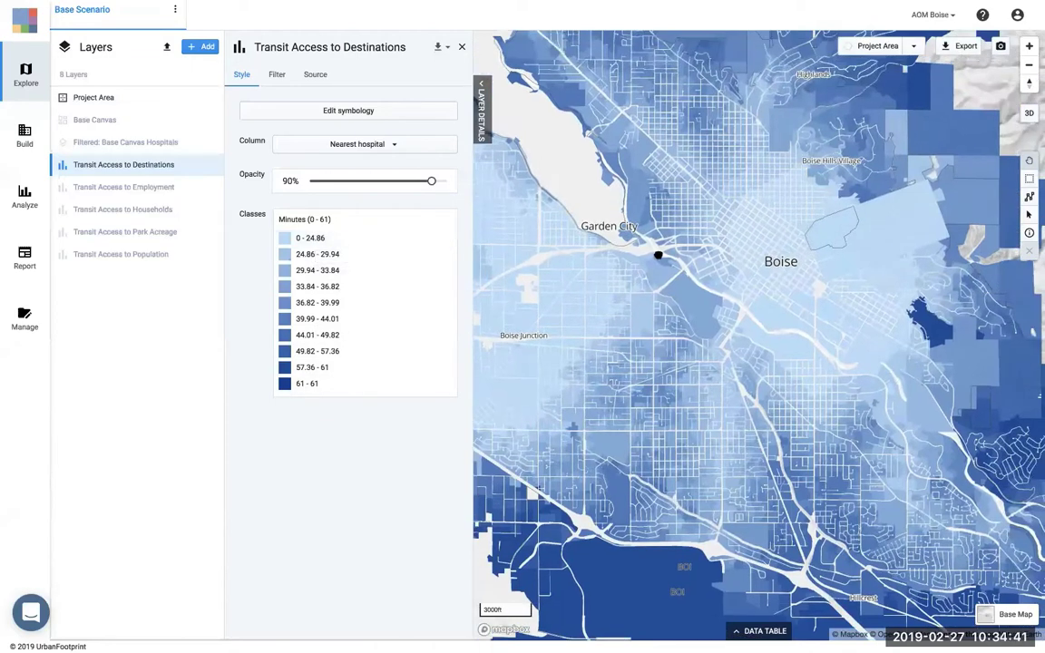
drag(751, 307, 812, 334)
scroll(805, 341, down, 3)
drag(921, 376, 885, 386)
drag(638, 244, 699, 273)
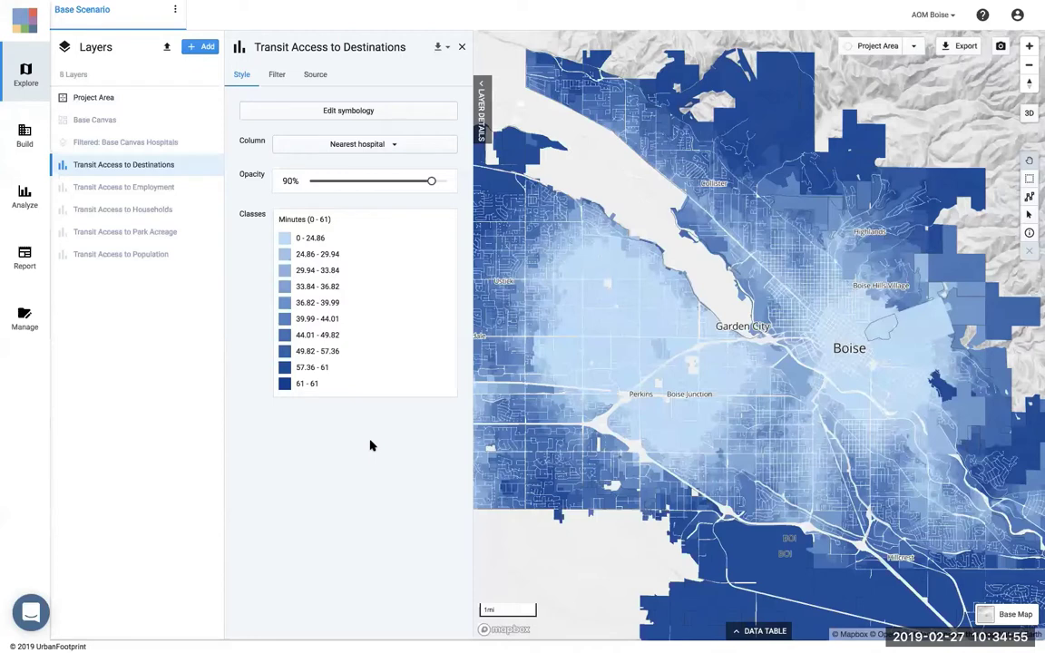
- Open the Nearest hospital symbology for editing and apply the yellow-green-blue sequential multi-hue fill ramp
click(317, 119)
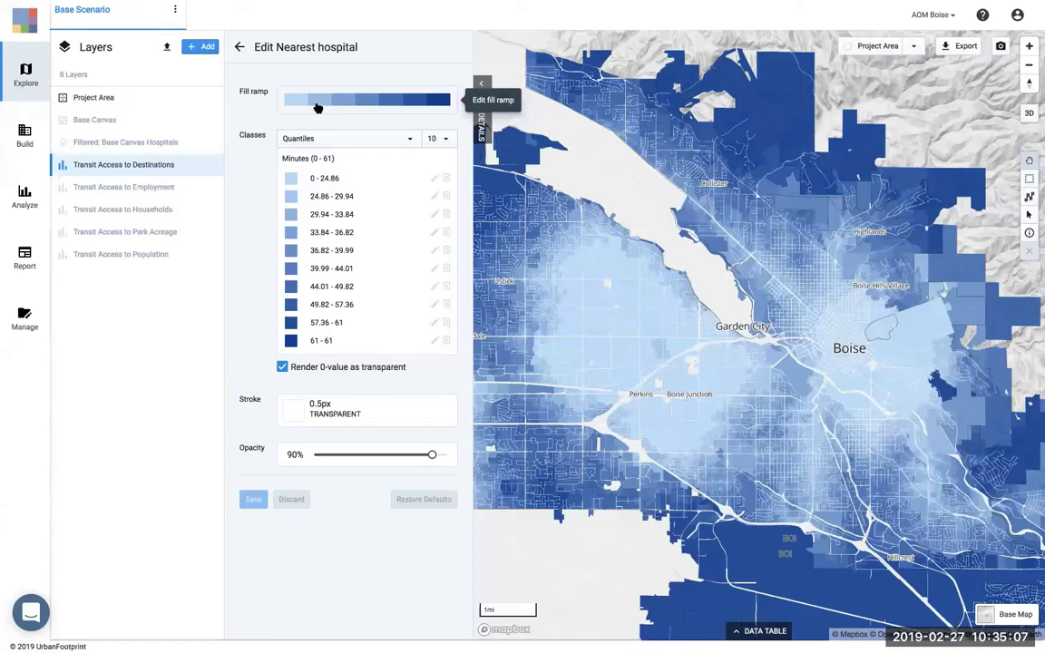
click(316, 102)
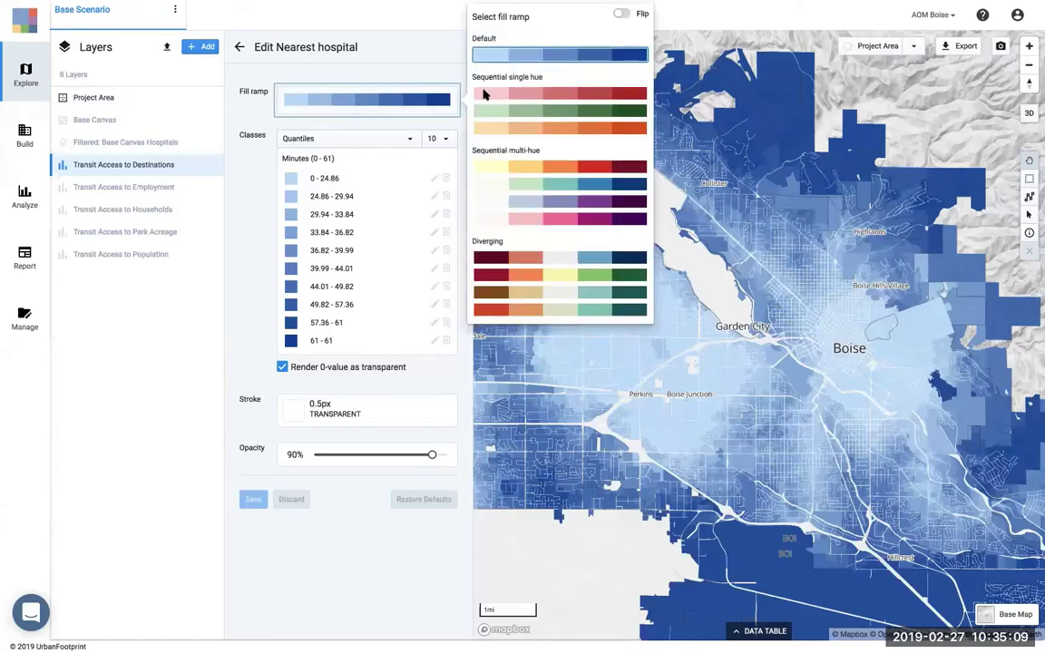
click(531, 188)
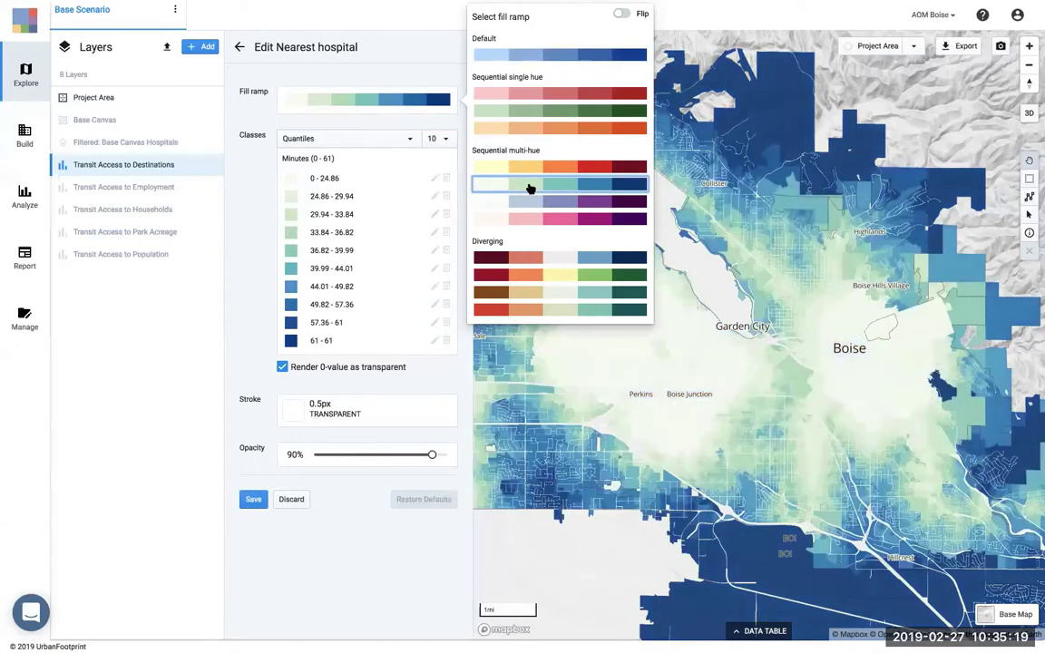
click(726, 343)
drag(742, 343, 717, 336)
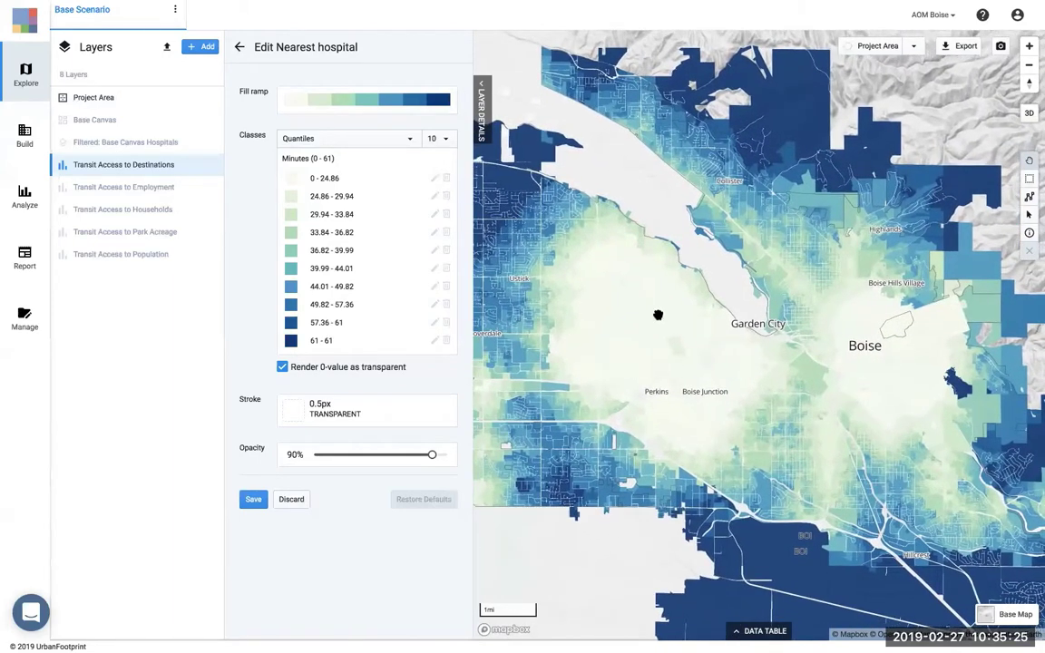
drag(554, 228, 578, 238)
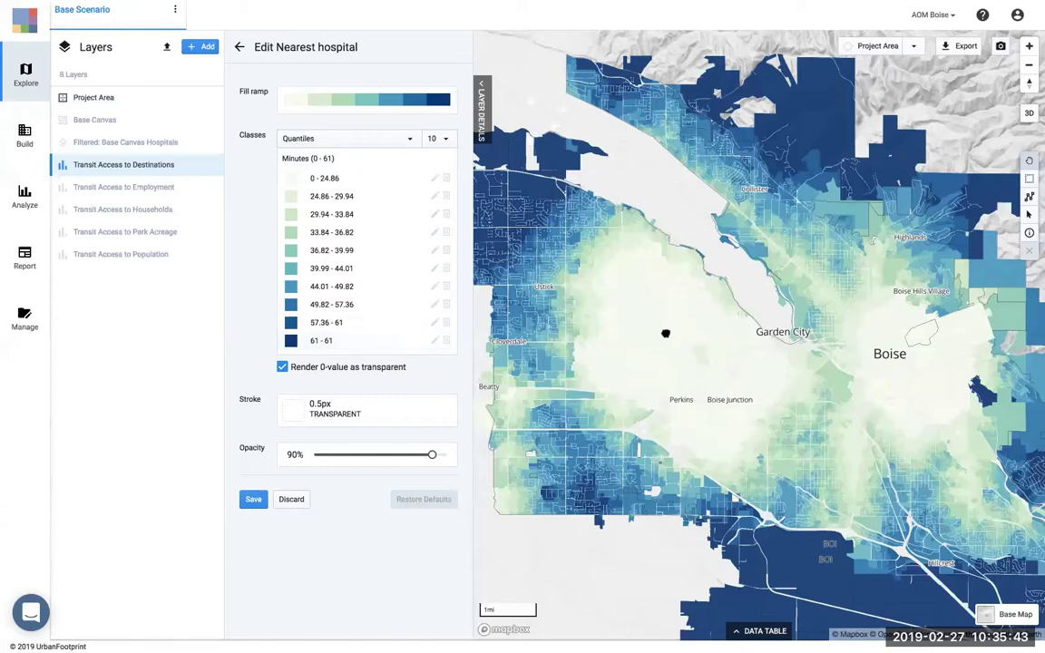
drag(666, 333, 612, 247)
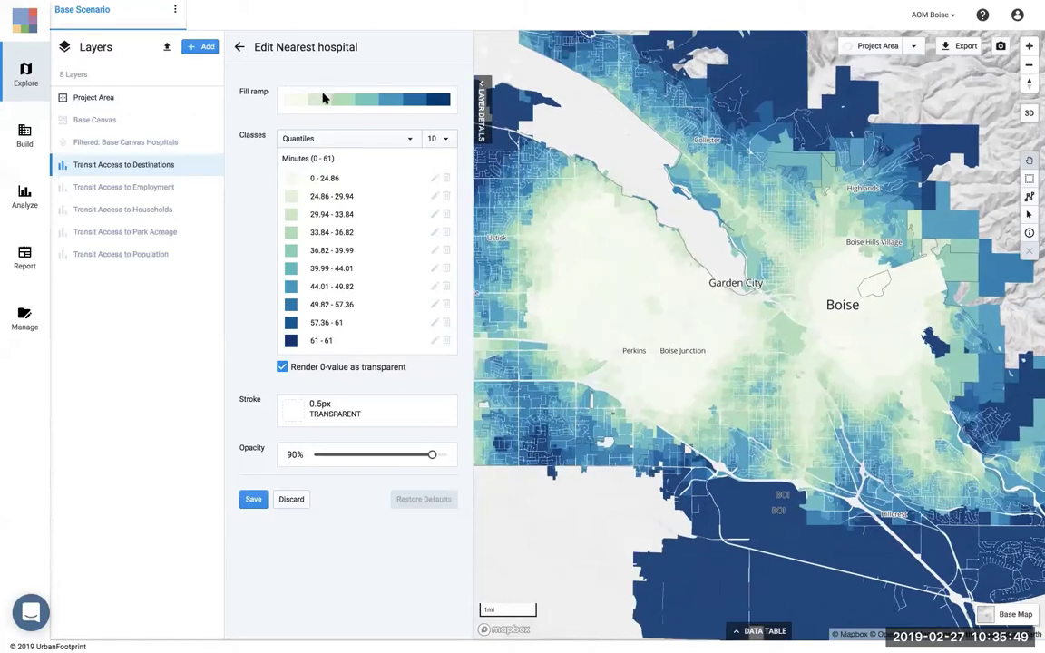
- Compare the default blue fill ramp with the yellow-green-blue multi-hue ramp on the map
click(324, 105)
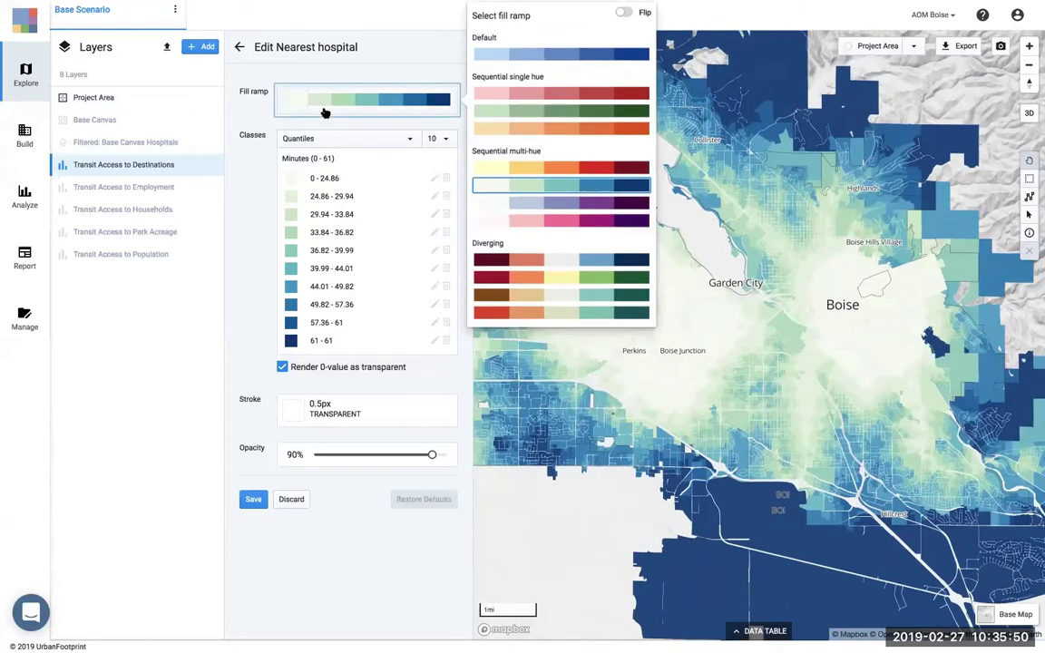
click(512, 60)
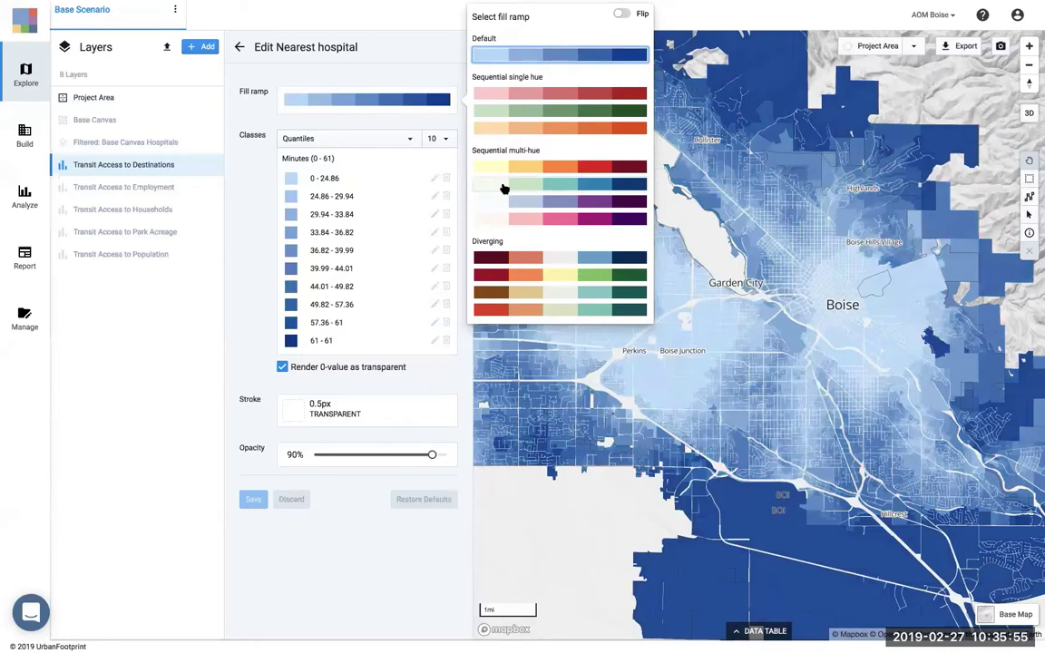
click(504, 188)
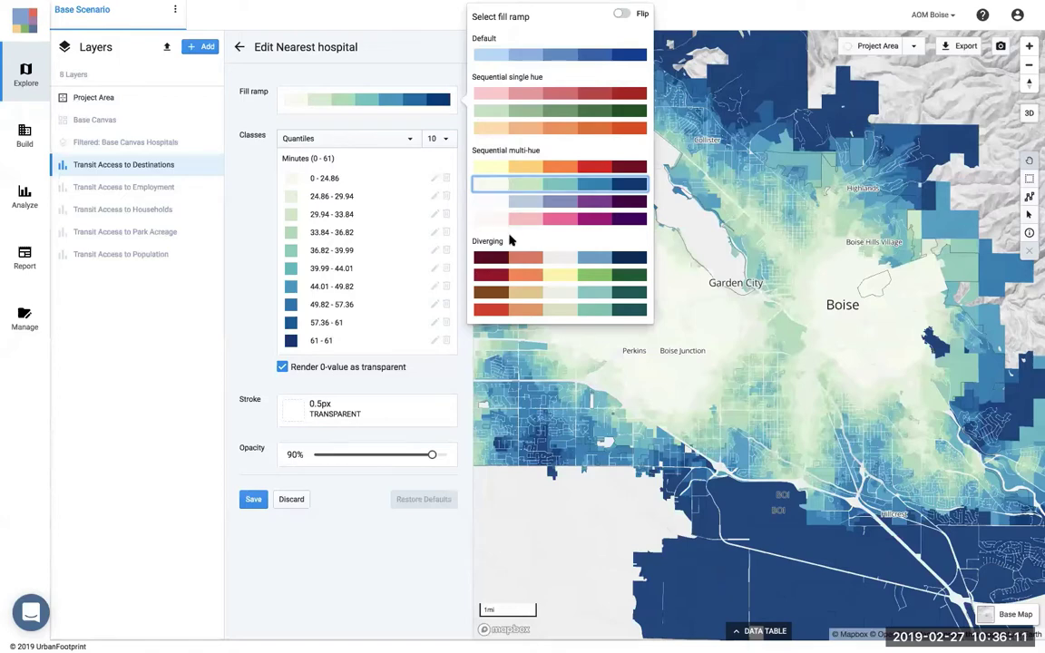
- Apply the diverging red-to-dark-teal fill ramp to the Nearest hospital classes and inspect the Boise area
click(494, 315)
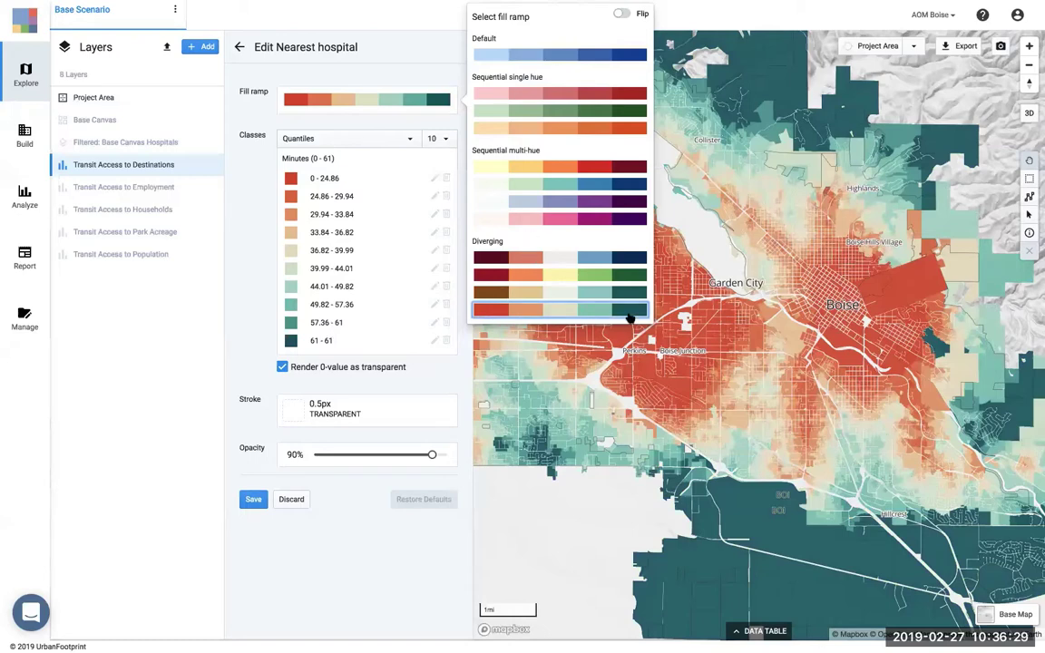
click(744, 325)
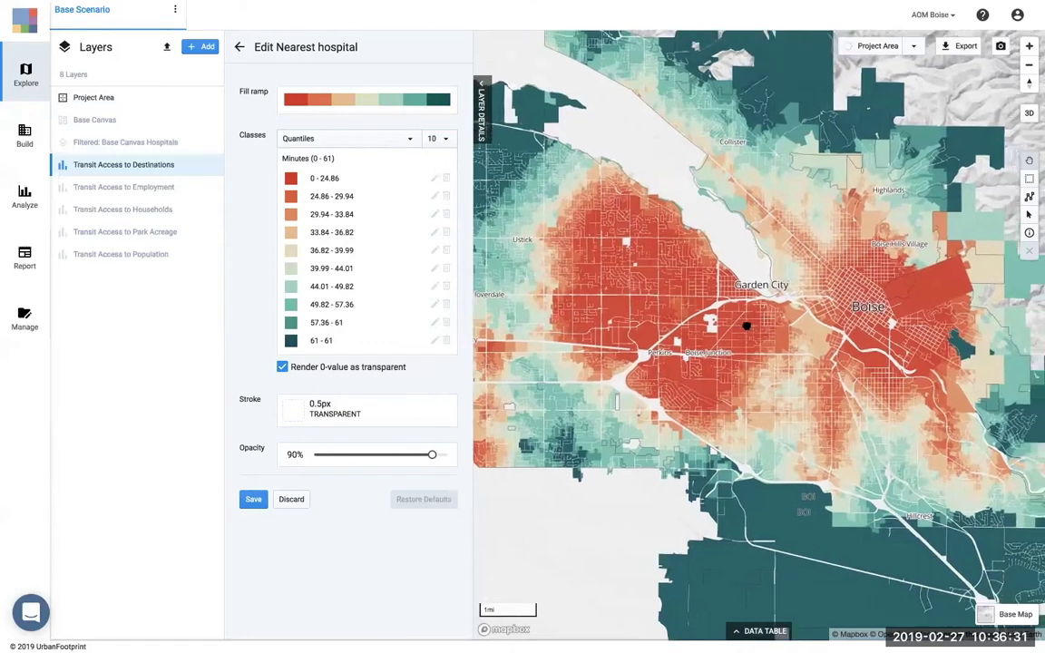
drag(747, 326, 857, 377)
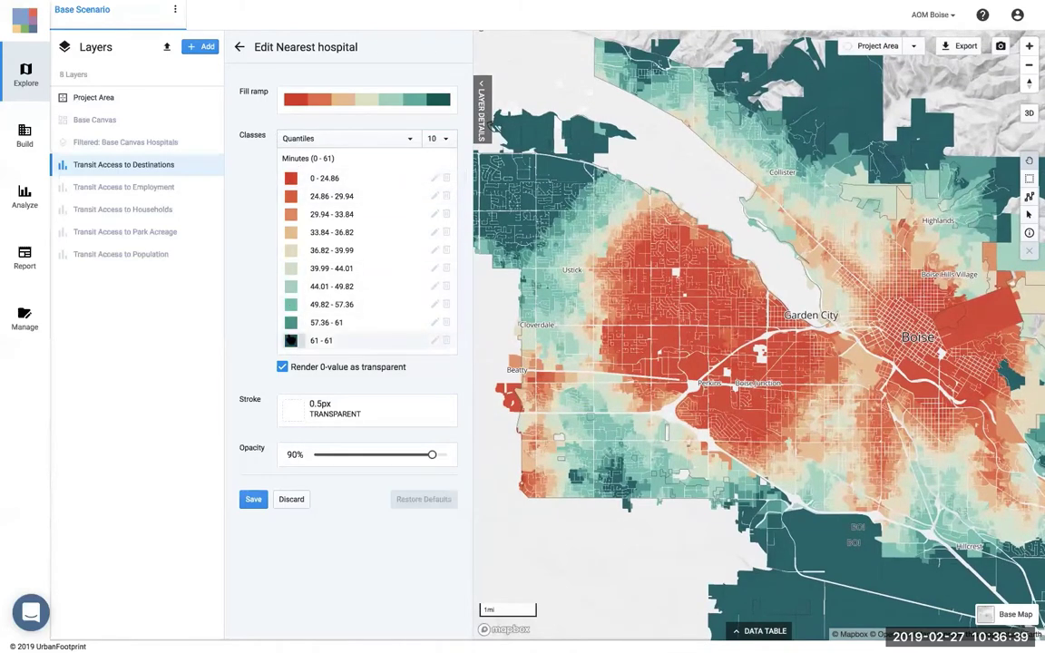
drag(645, 227, 634, 241)
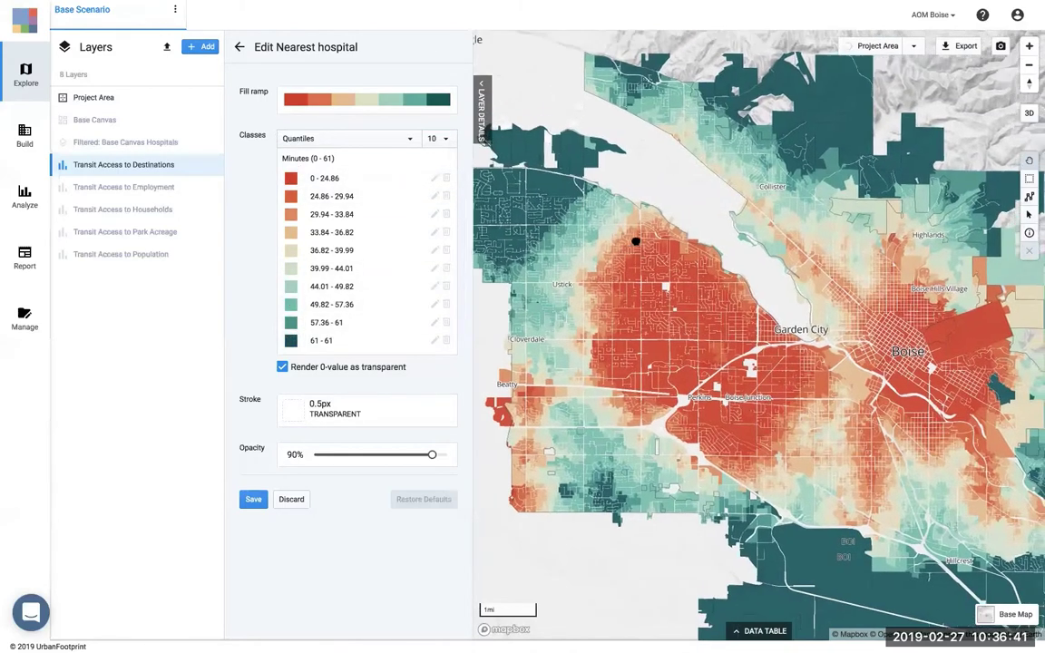
drag(714, 285, 703, 269)
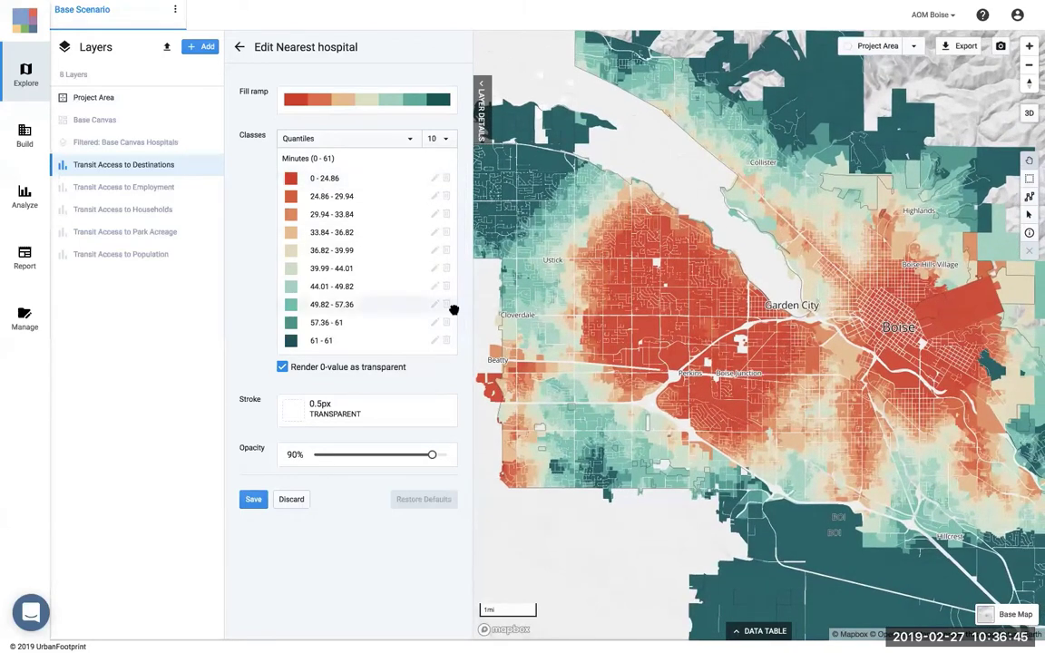
drag(617, 286, 665, 313)
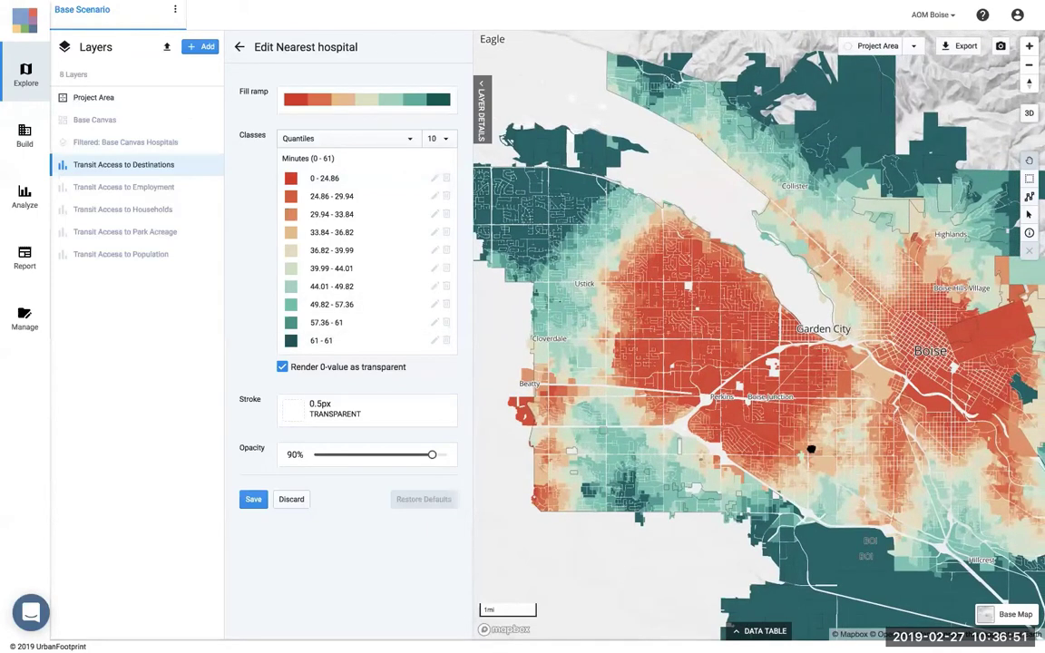
drag(755, 406, 699, 361)
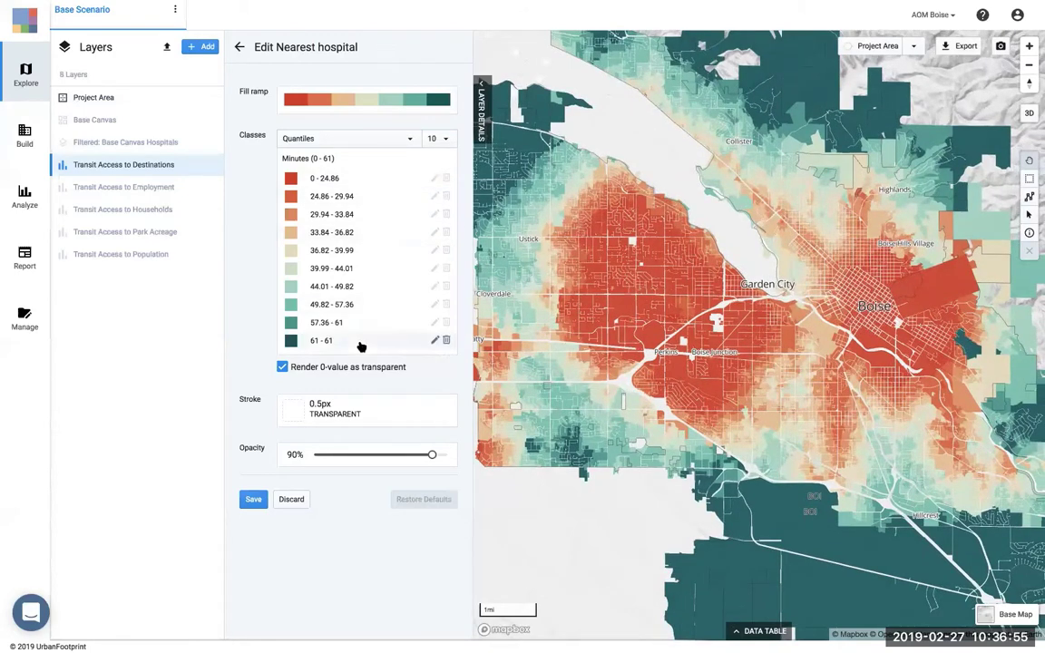
- Flip the diverging fill ramp so short hospital travel times are teal and long ones red
click(376, 117)
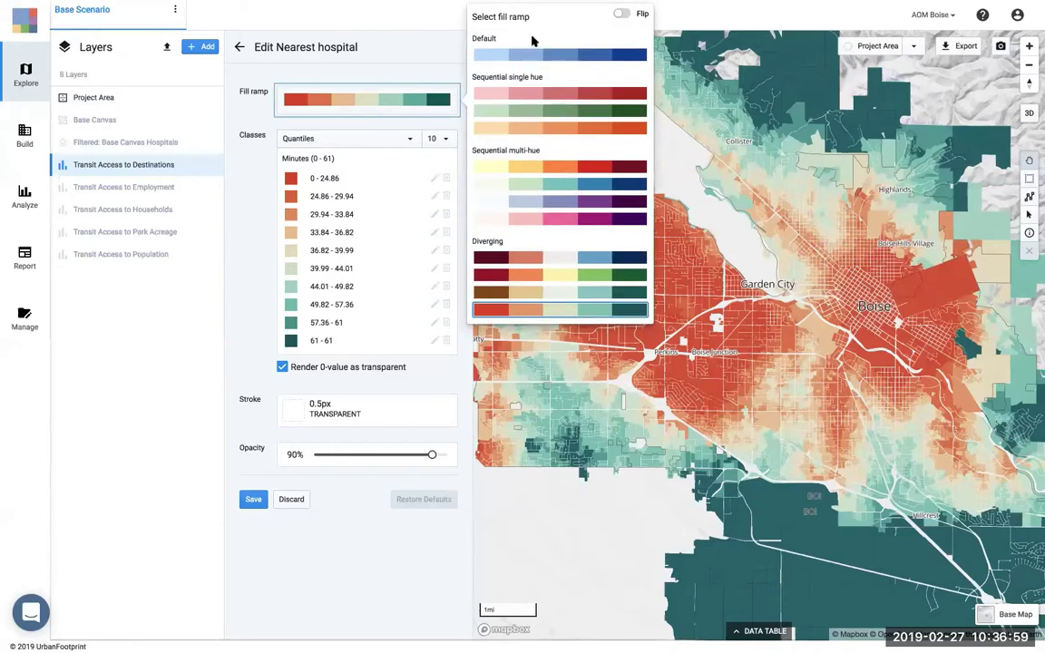
click(620, 16)
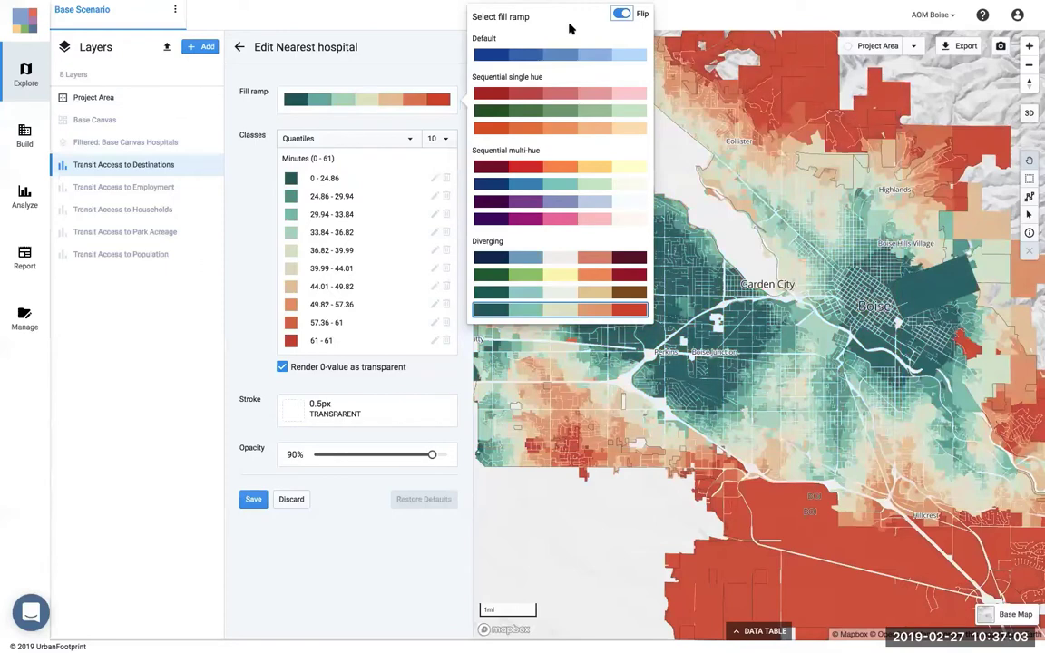
click(259, 131)
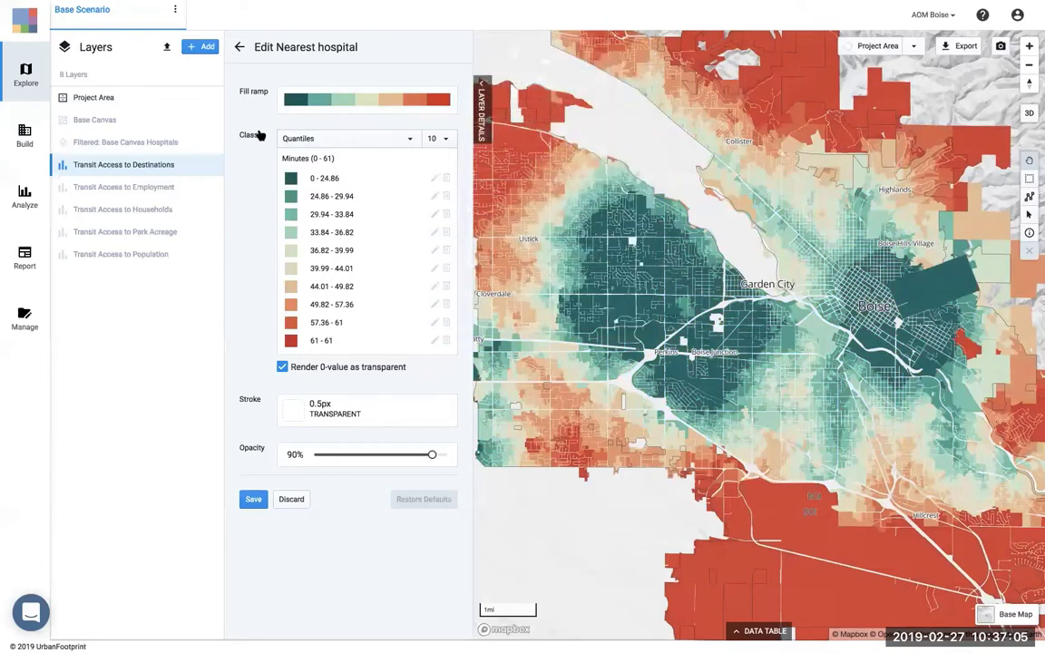
drag(522, 219, 523, 232)
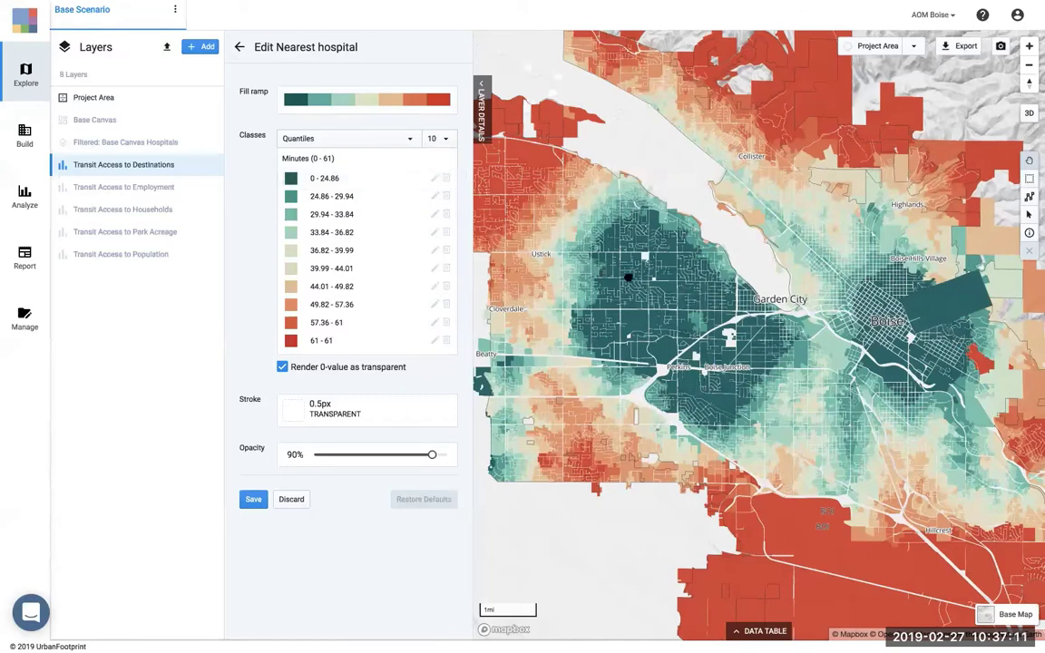
drag(629, 277, 606, 310)
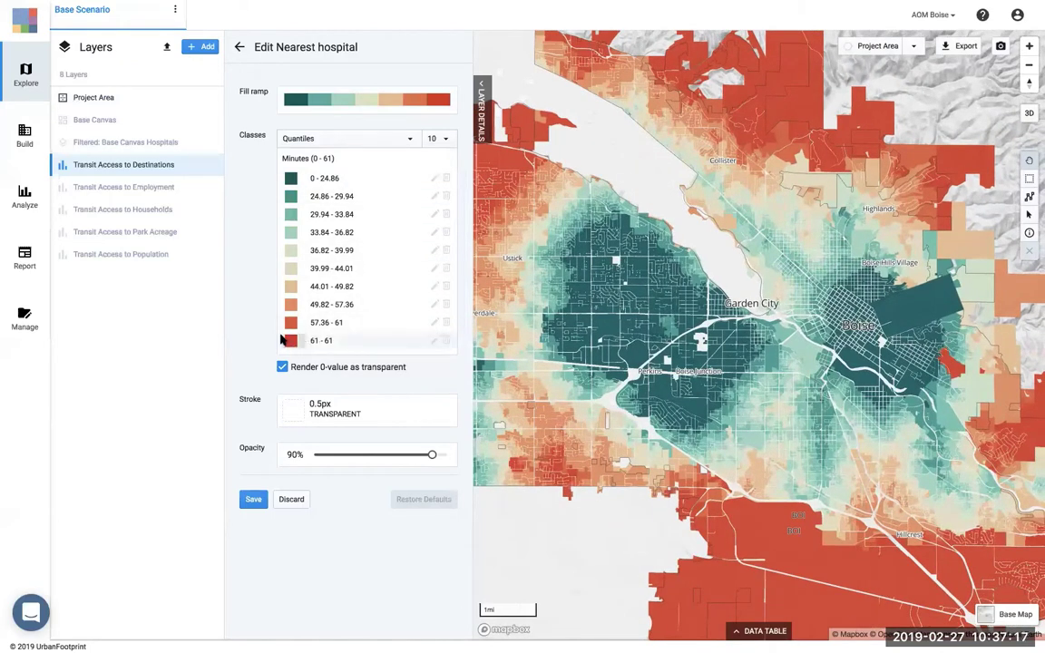
drag(675, 328, 723, 382)
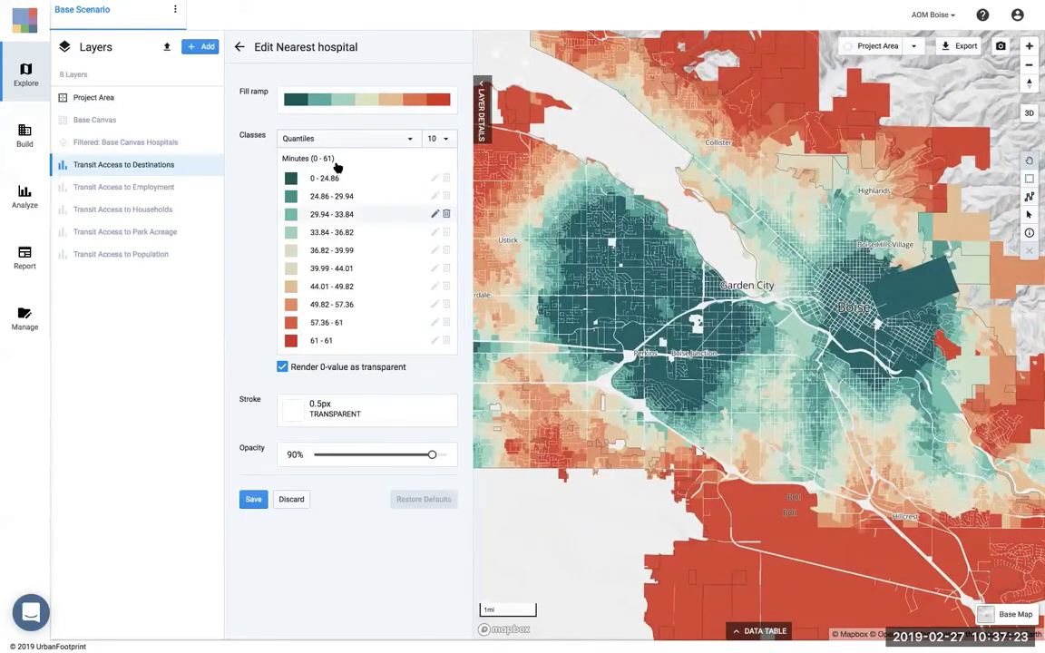
- Set the upper bound of the class starting at 36.82 minutes to 40
click(435, 252)
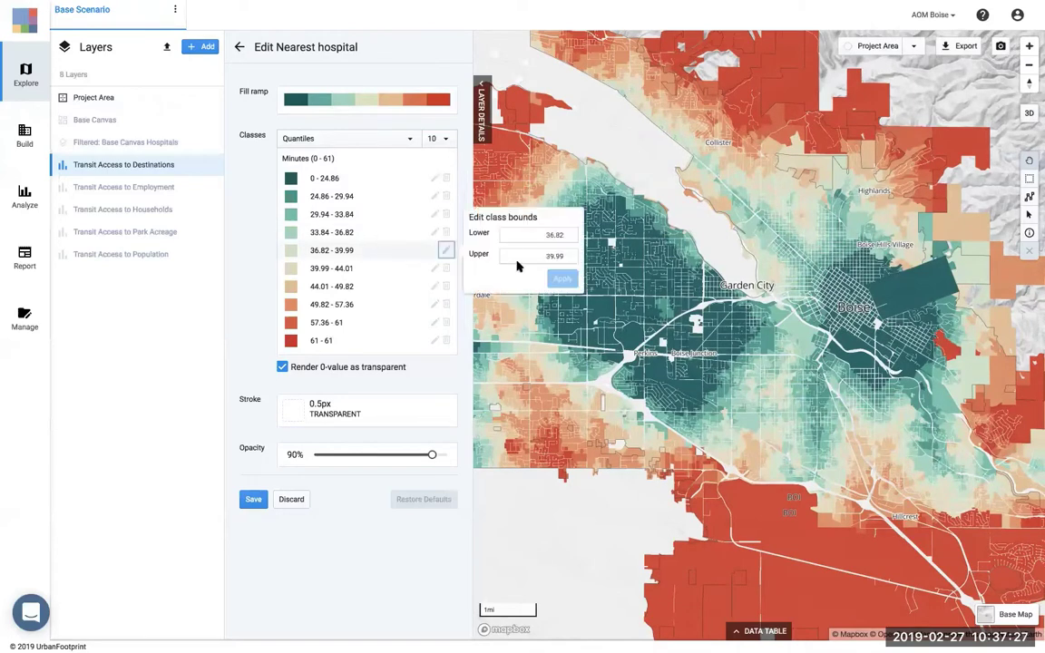
click(530, 256)
text(40)
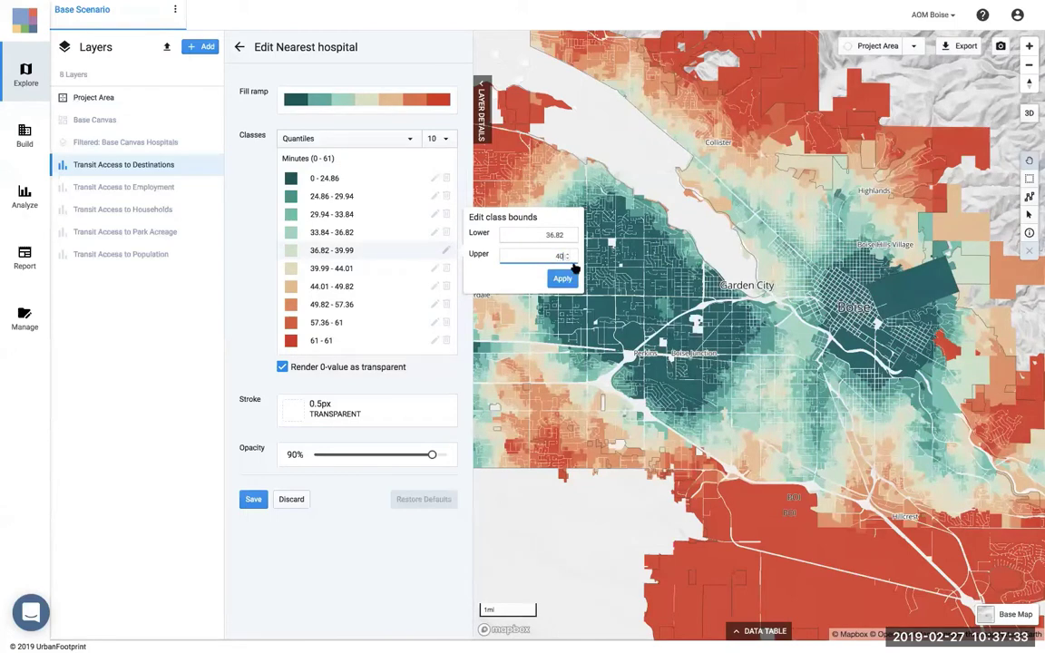
click(563, 277)
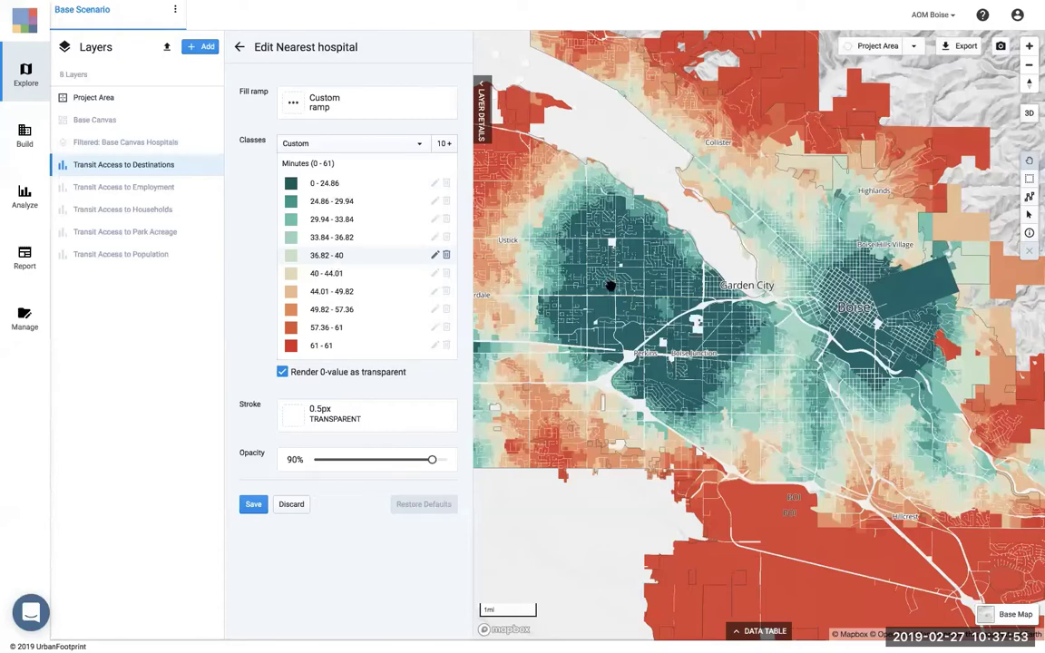
- Inspect the recoloured map around central Boise and save the customized Nearest hospital symbology
mouse_move(647, 345)
mouse_down()
mouse_move(679, 359)
mouse_move(648, 359)
mouse_up()
scroll(794, 435, up, 2)
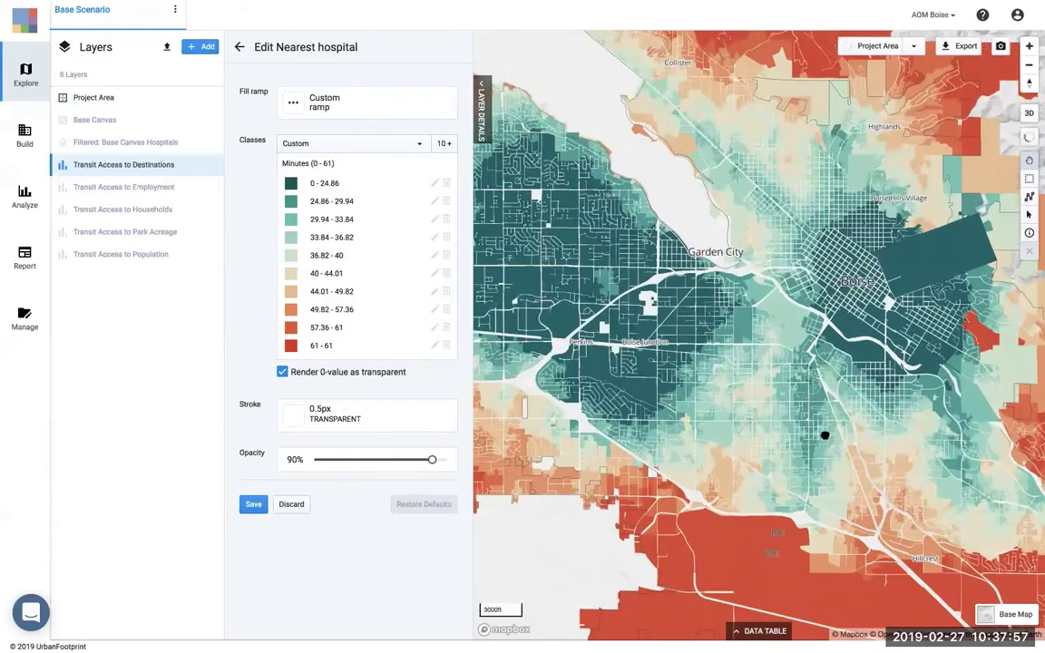
scroll(649, 420, up, 2)
click(254, 504)
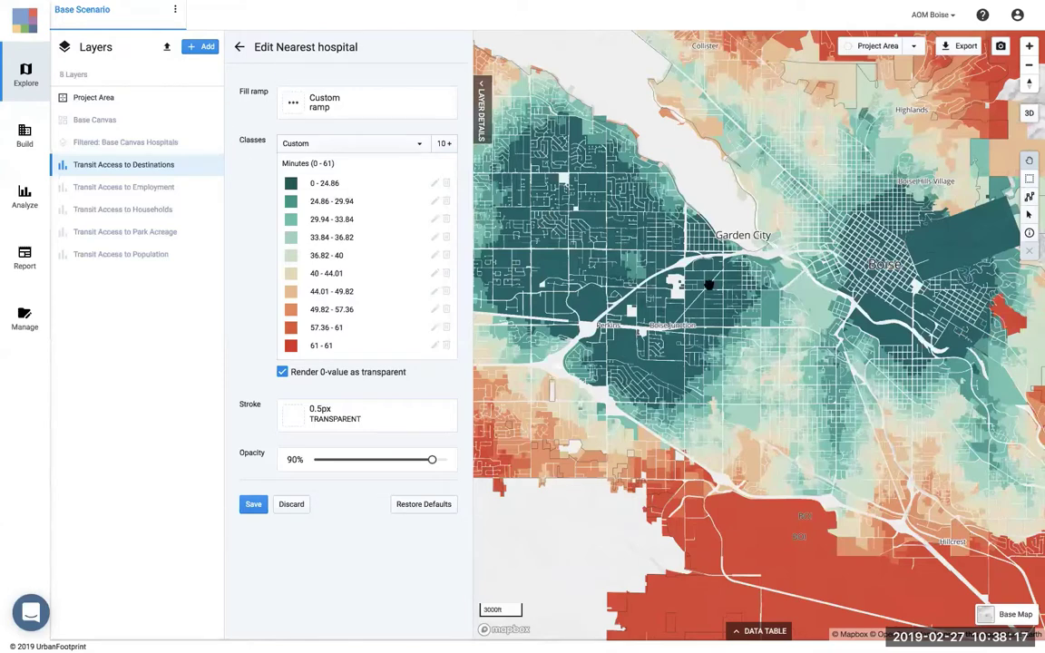
drag(599, 243, 583, 248)
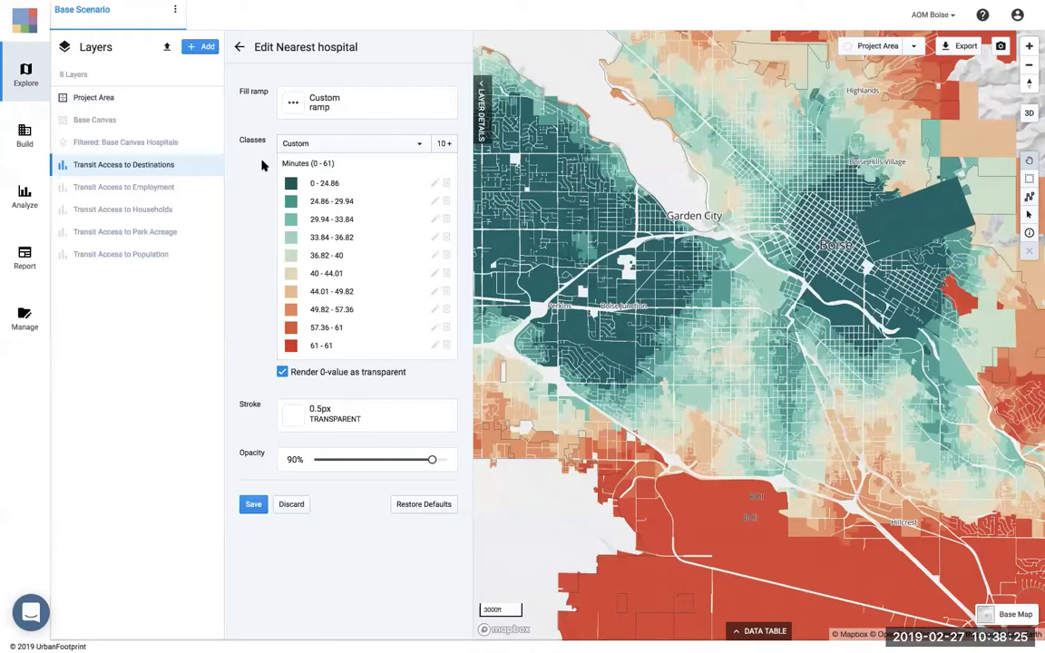
- Add the National Transit Lines (2018 Q4) and National Transit Stops (2018 Q4) layers and show both on the map
click(198, 50)
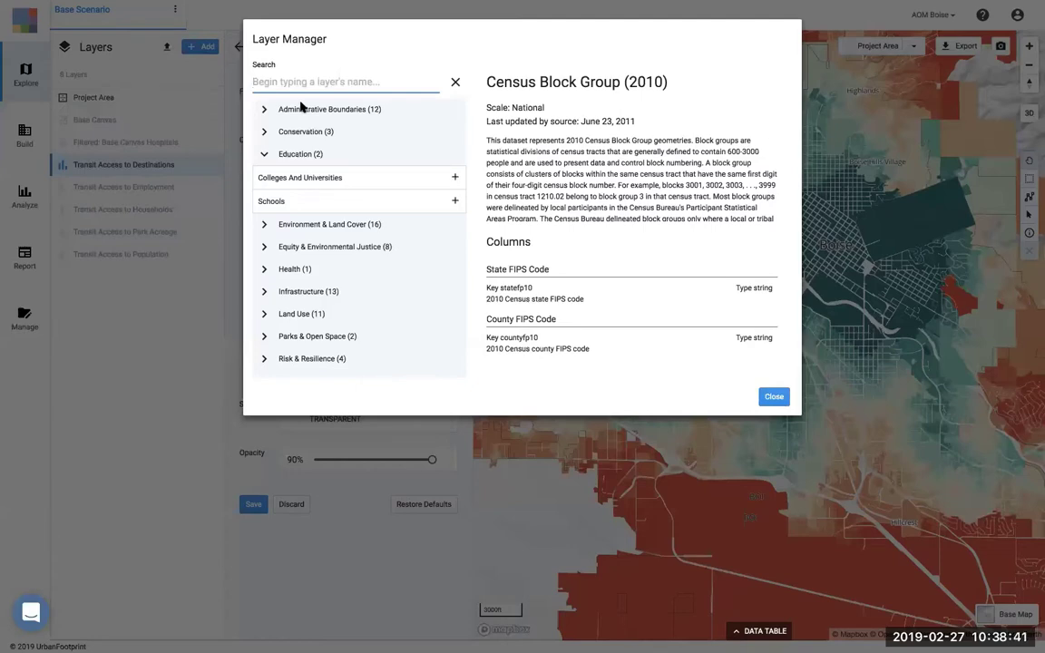
text(tras)
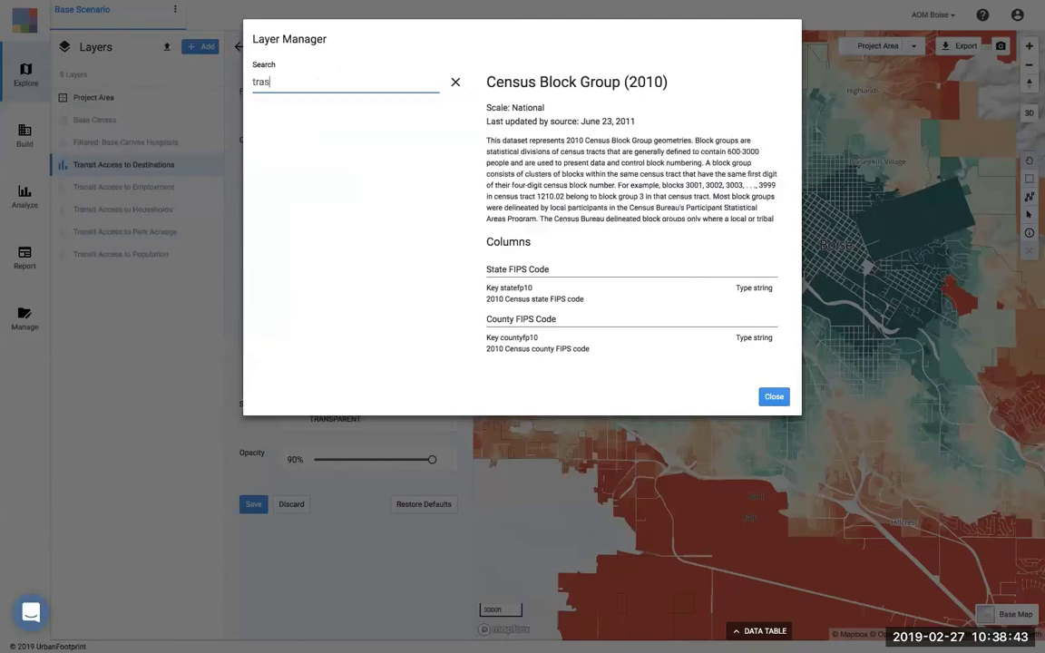
key(BackSpace)
text(nsi)
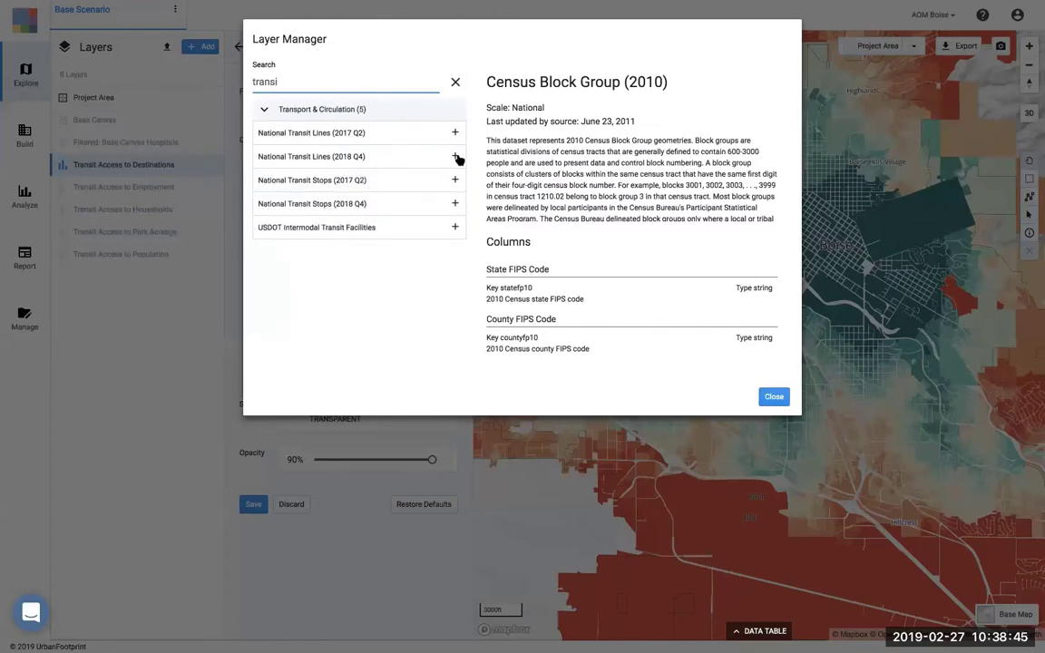
click(455, 203)
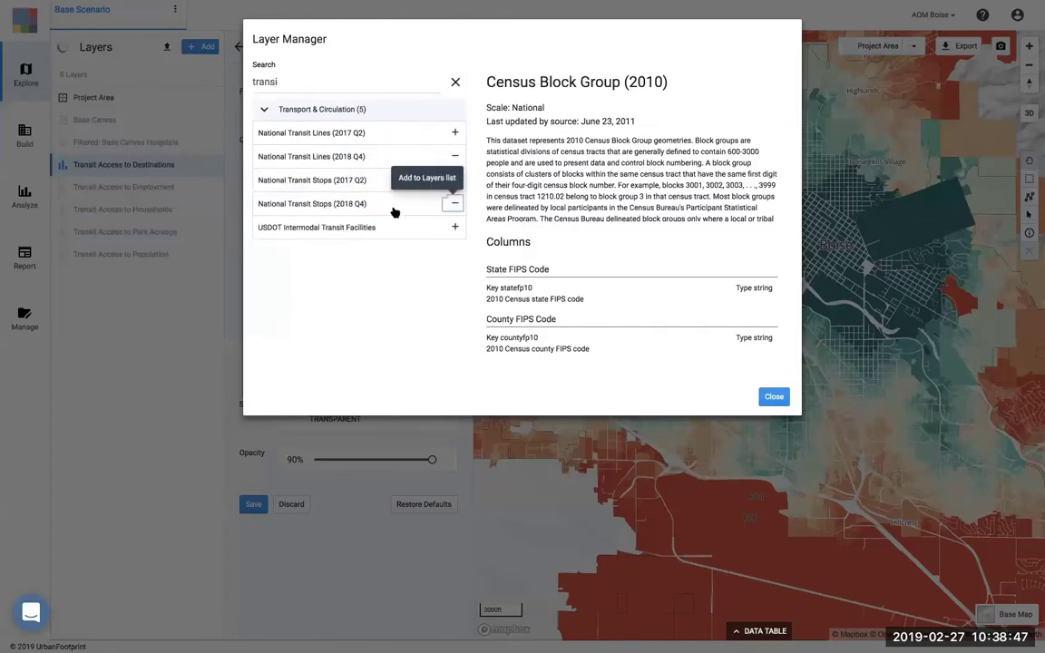
click(774, 396)
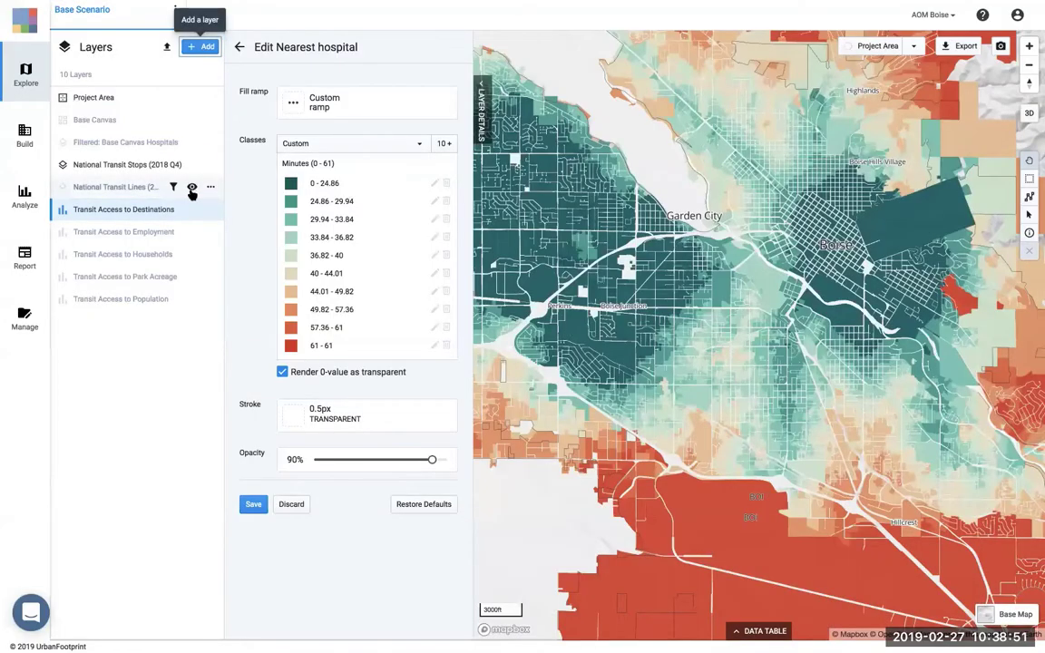
click(192, 188)
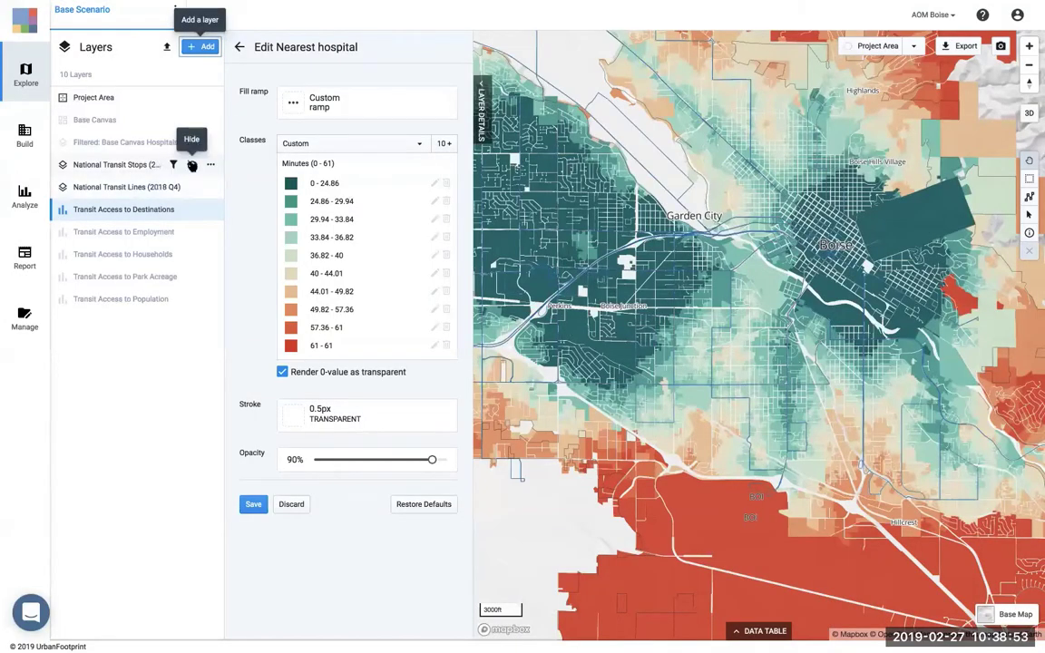
click(192, 166)
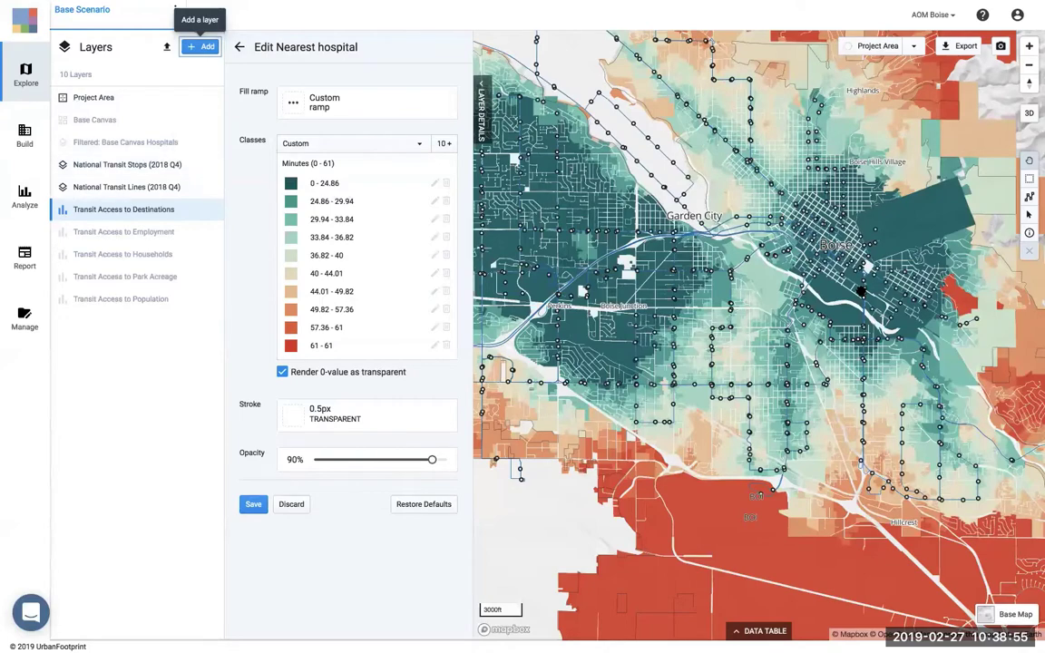
- Turn off transparent rendering of 0 values in the Nearest hospital symbology and hide the Transit Access to Destinations layer
scroll(644, 283, up, 2)
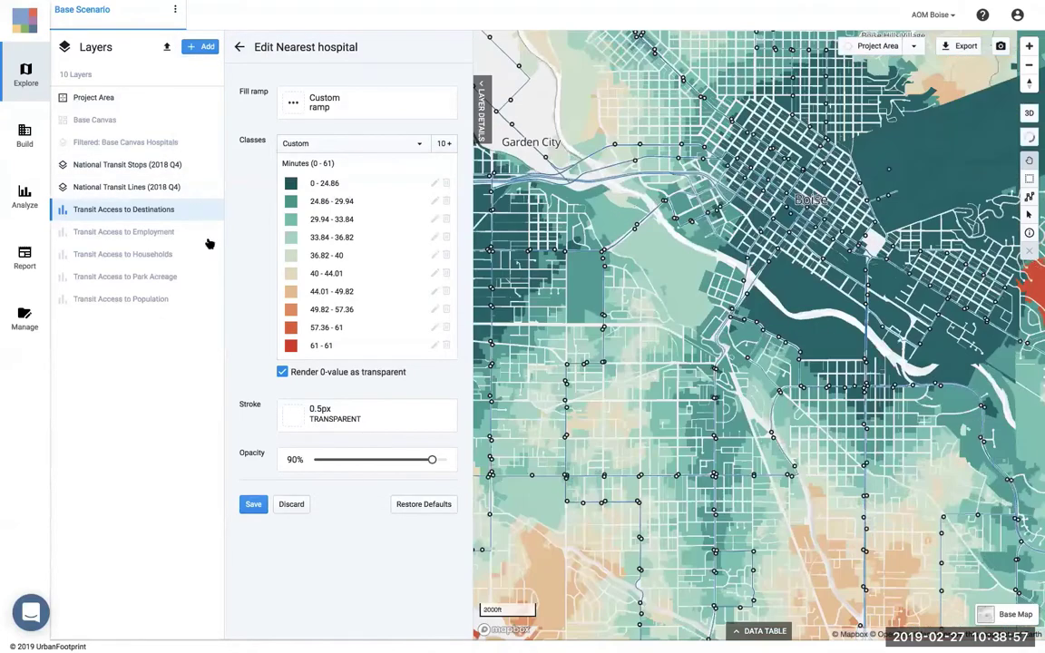
click(251, 508)
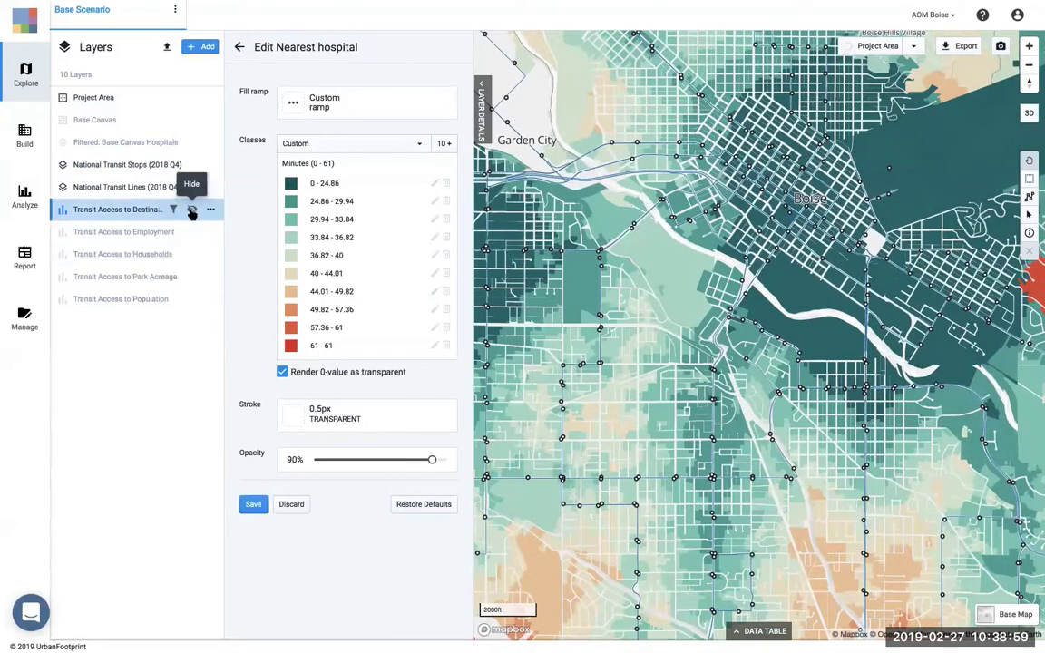
click(282, 372)
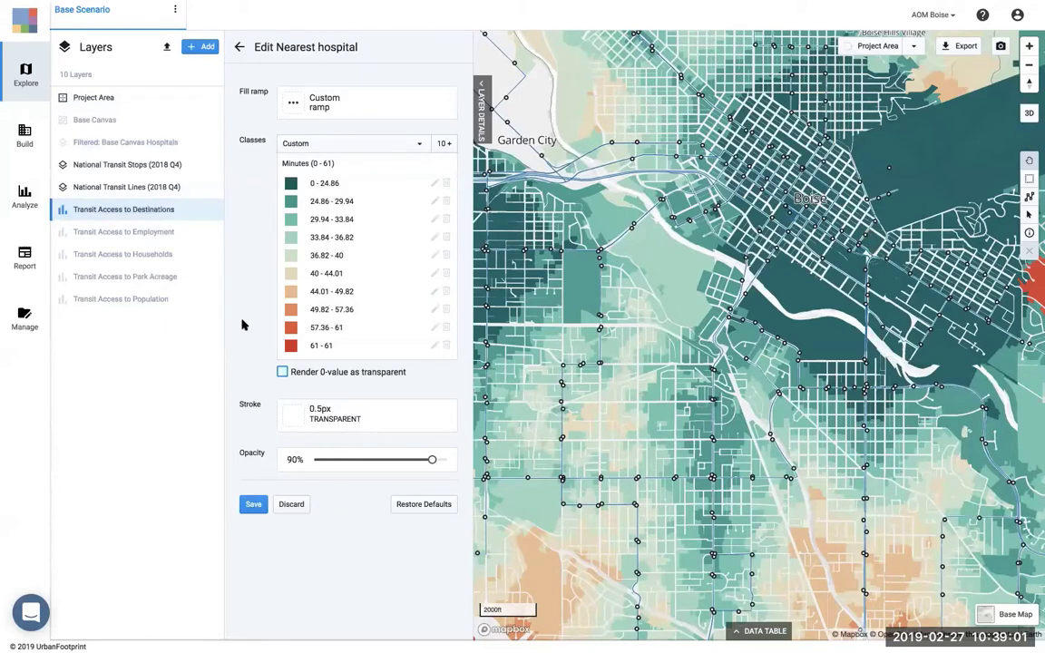
click(191, 210)
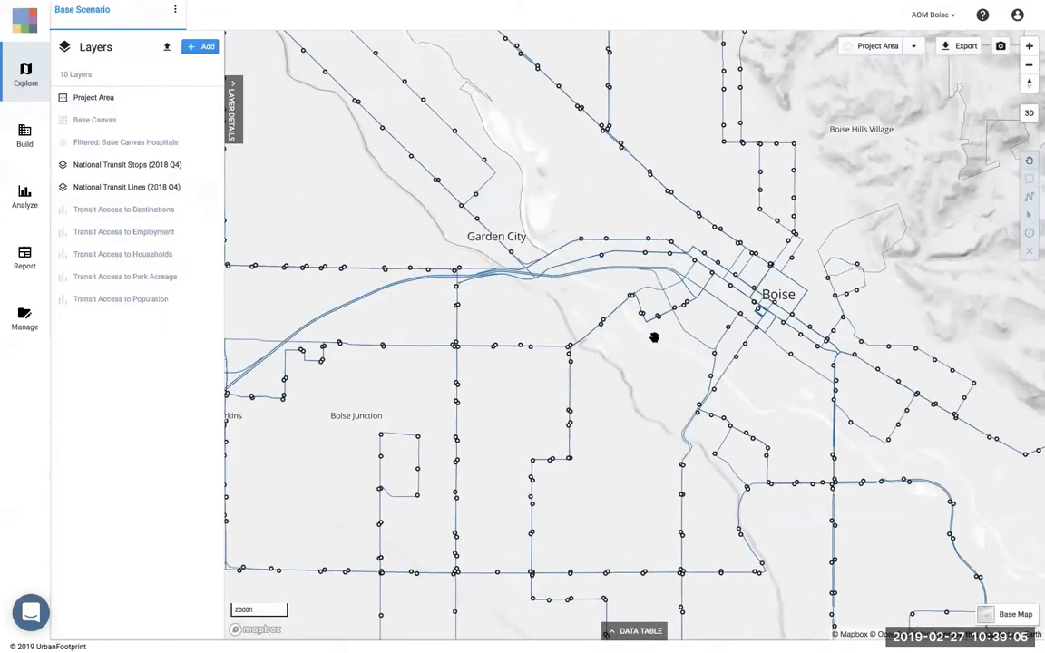
- Show the Filtered: Base Canvas Hospitals layer and view the hospital parcels against the transit network around Boise
scroll(654, 337, up, 2)
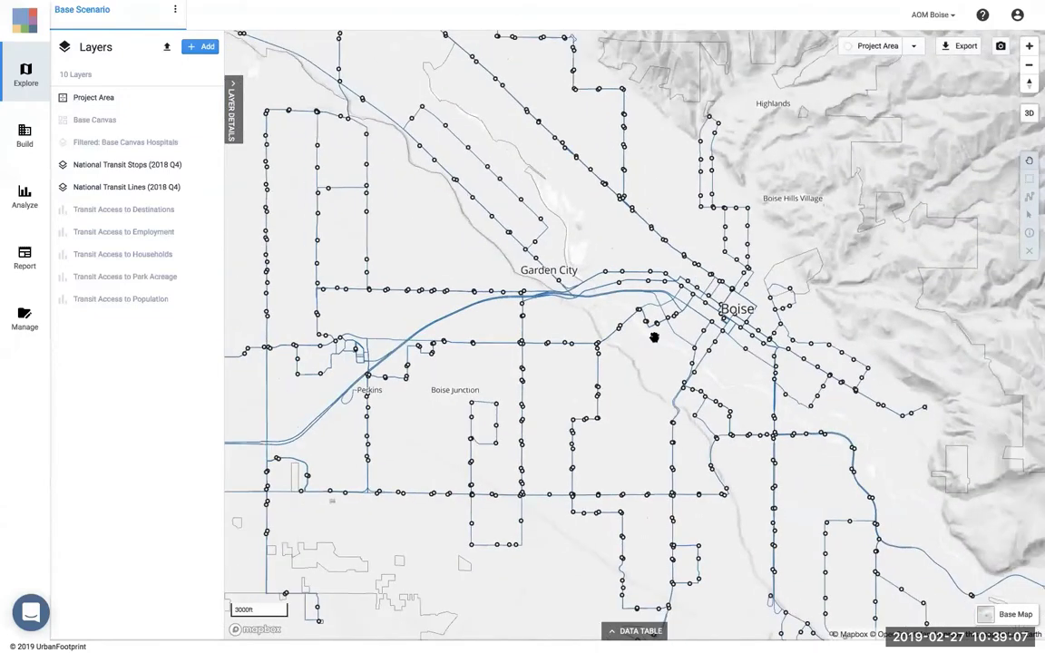
scroll(654, 337, down, 1)
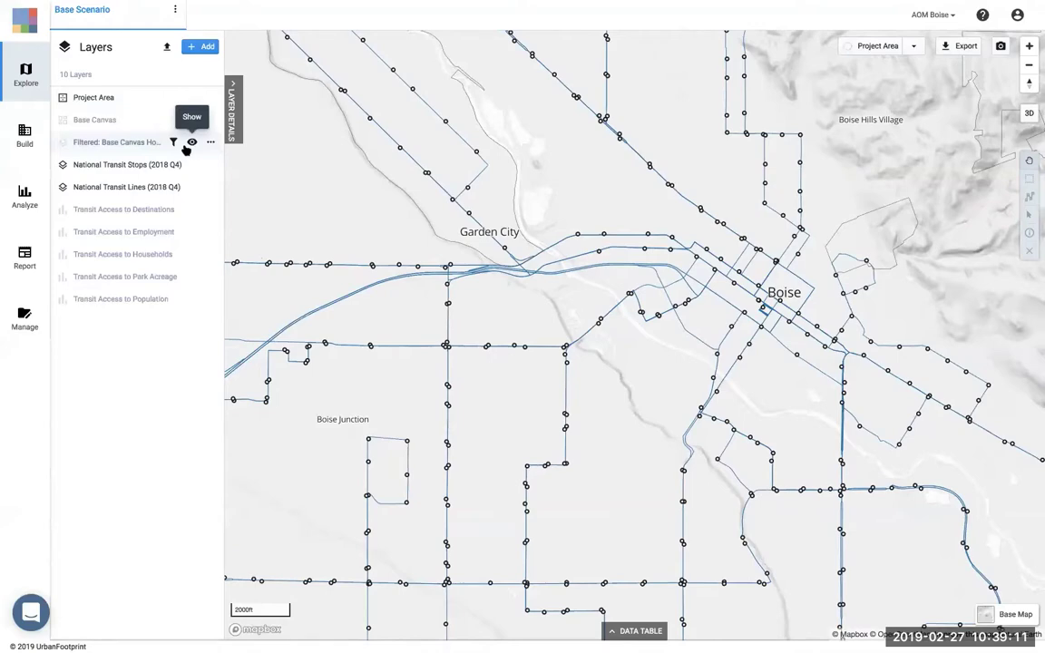
click(191, 143)
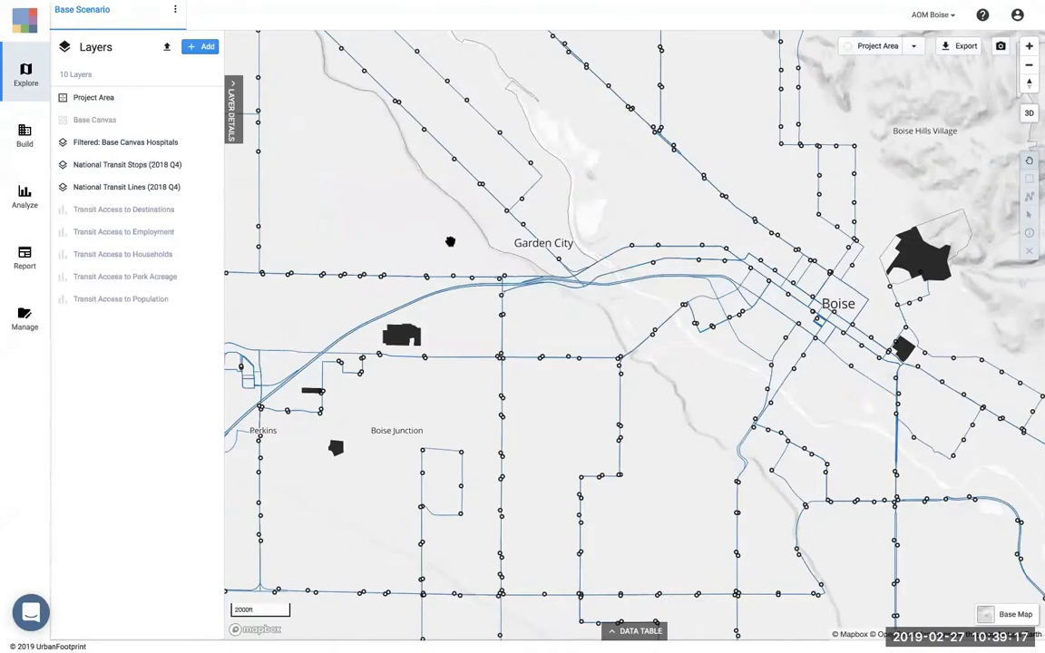
drag(481, 347, 470, 311)
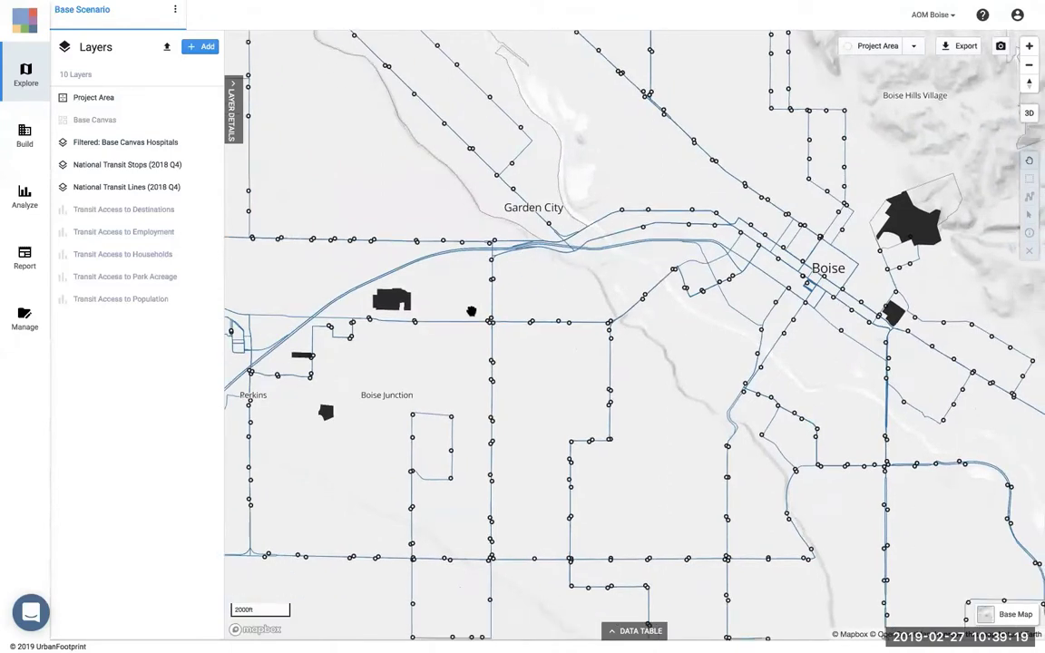
drag(572, 309, 612, 359)
scroll(608, 324, down, 2)
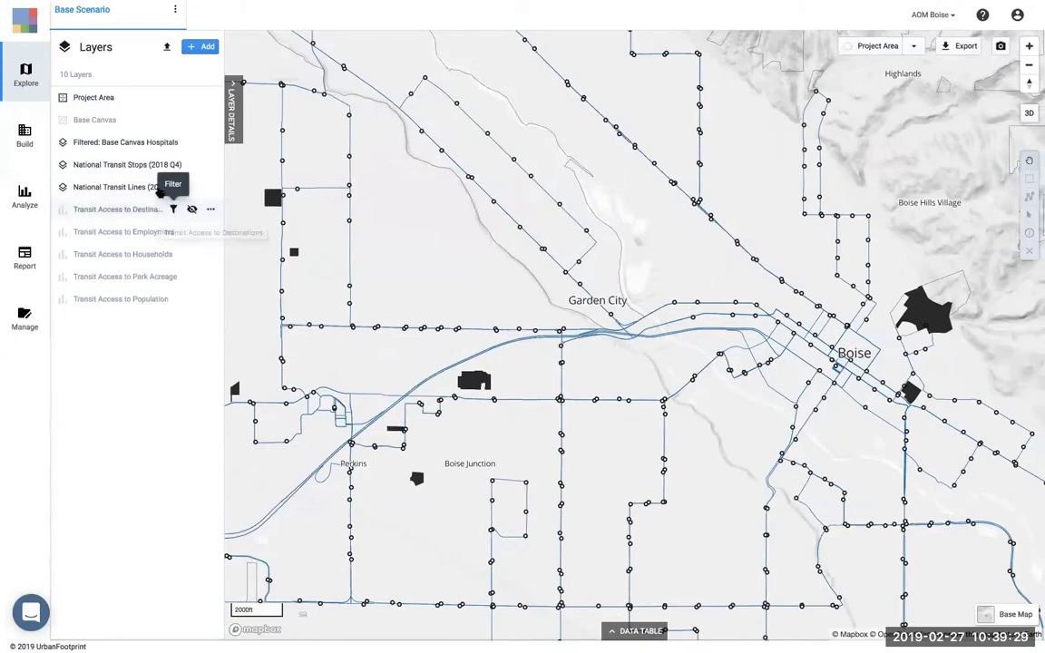
- Recolour the Bus class of the National Transit Lines (2018 Q4) layer to black (#000000) and save the symbology
click(136, 187)
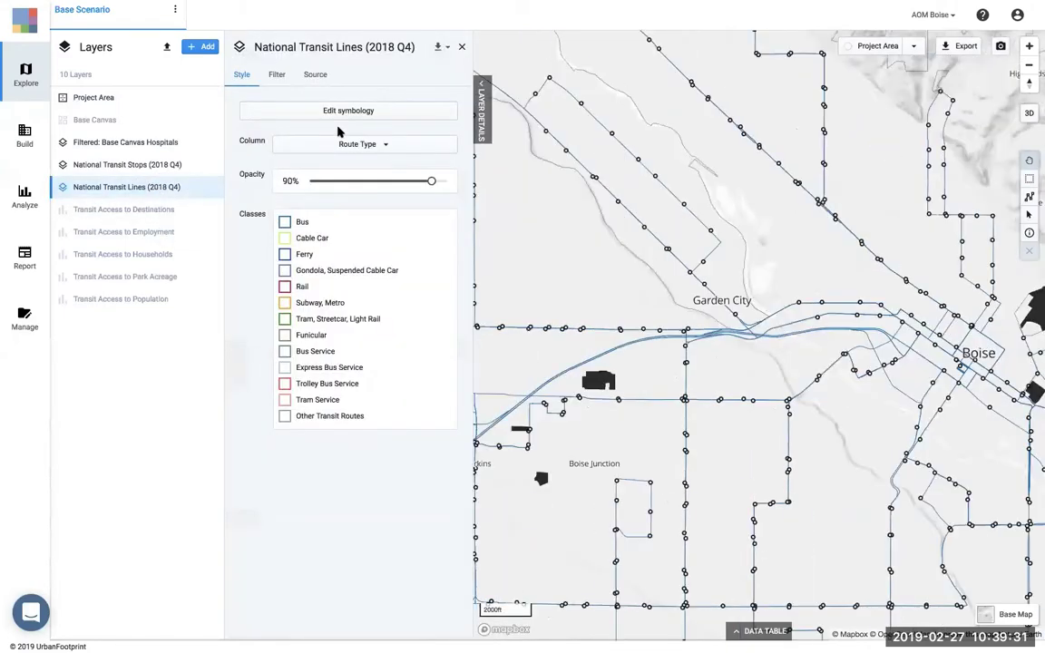
drag(871, 435, 721, 314)
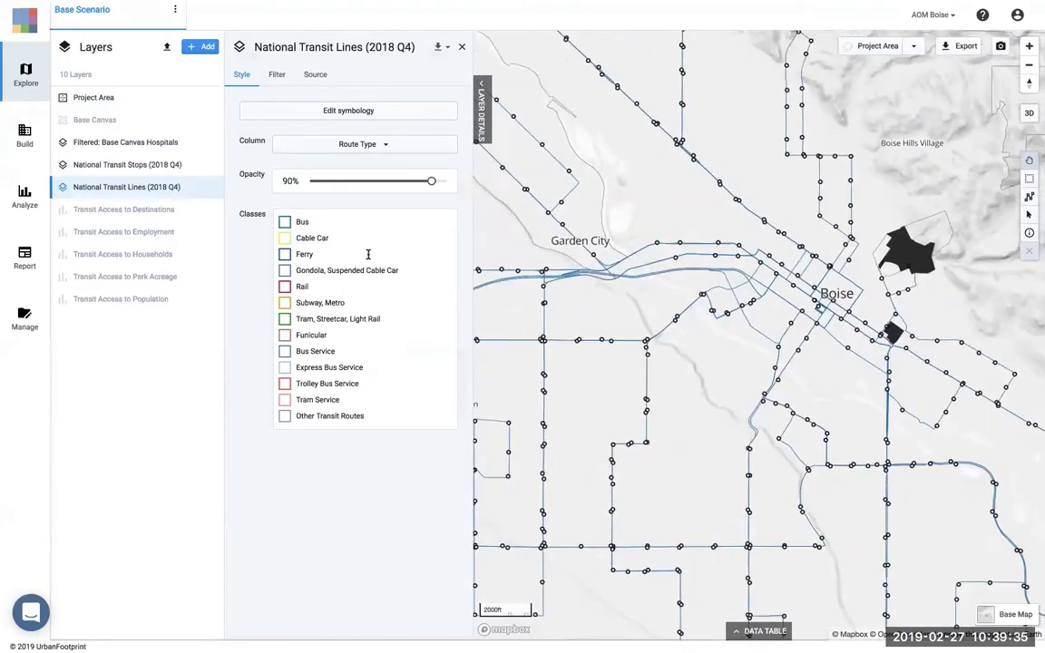
click(293, 114)
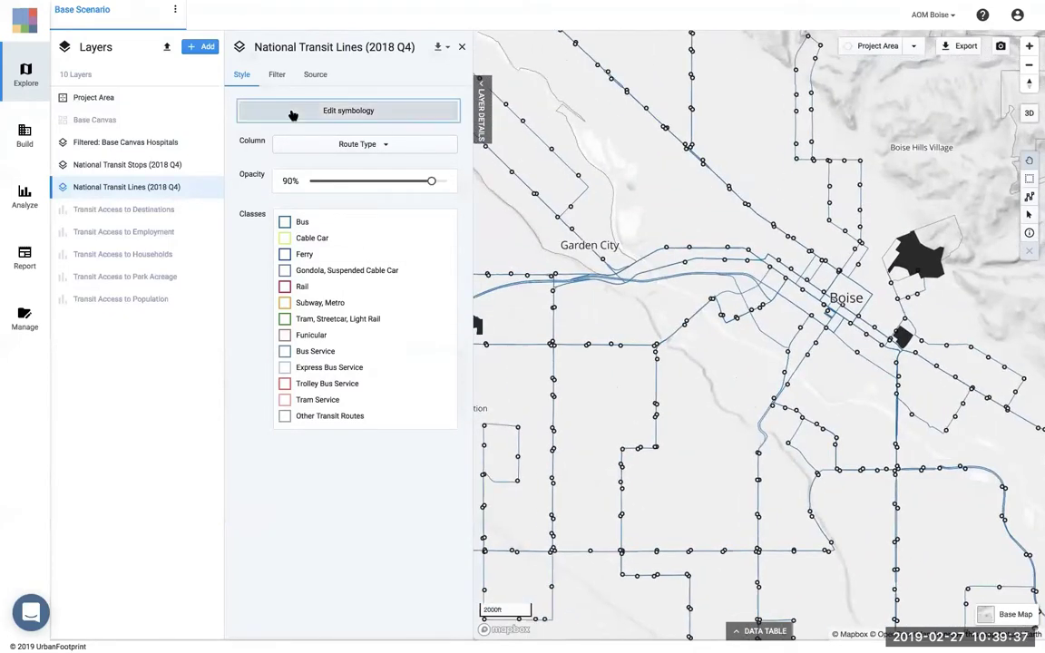
click(293, 148)
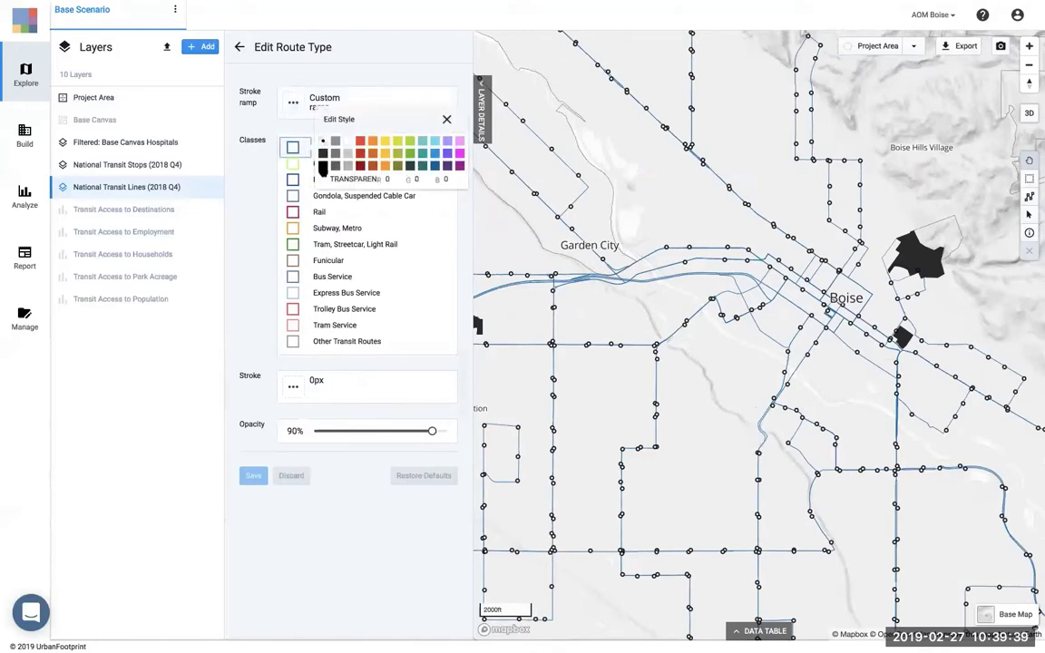
click(322, 165)
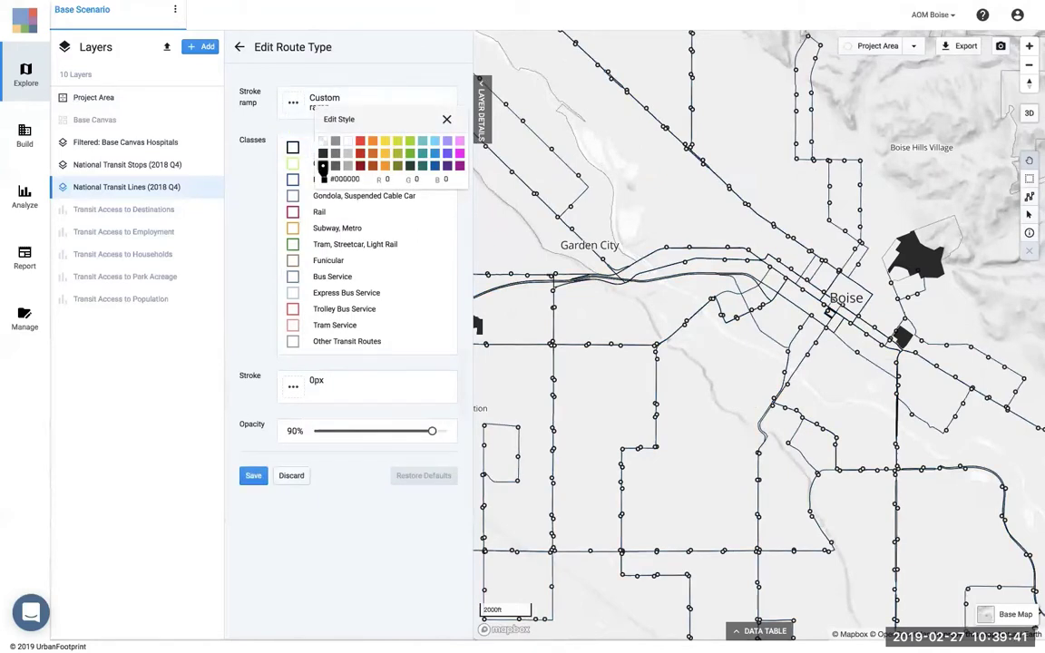
click(258, 199)
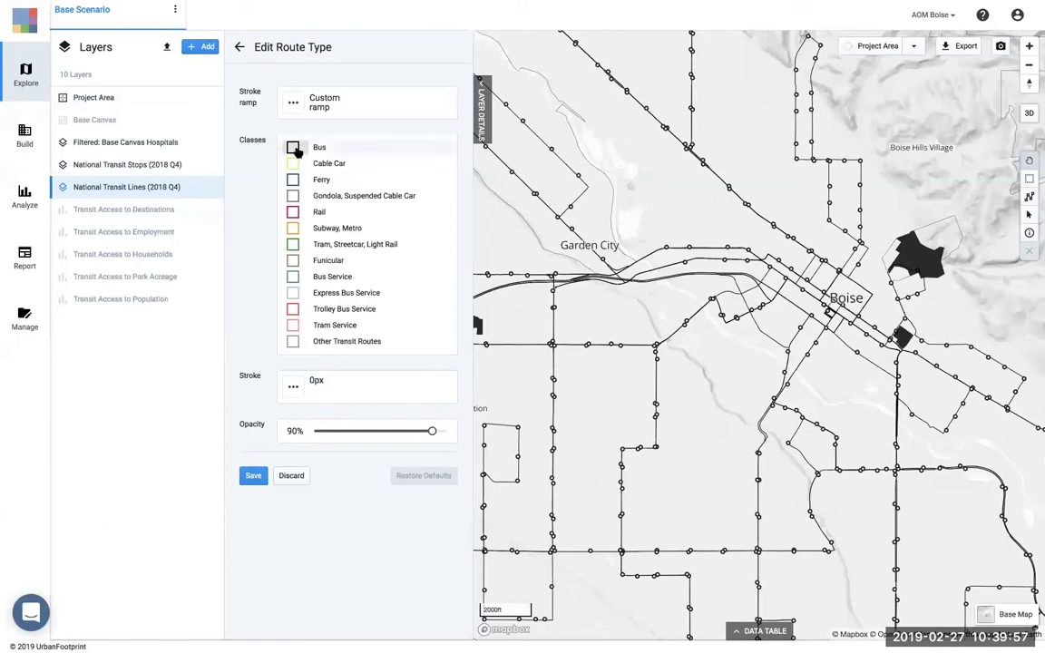
click(246, 477)
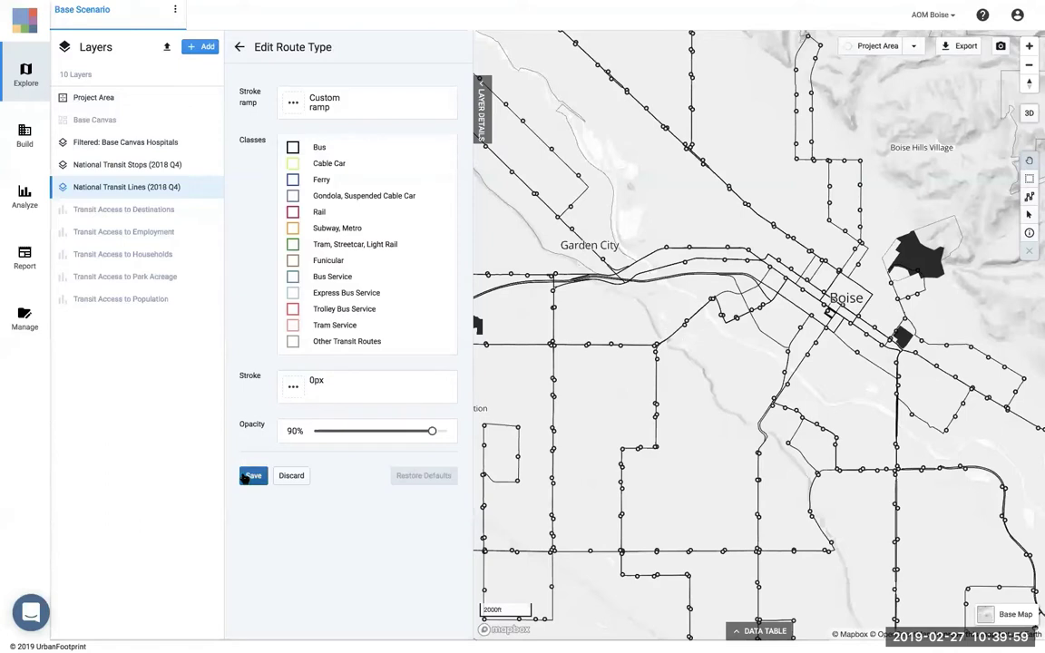
- Set the point radius of the National Transit Stops (2018 Q4) symbols to 1px
click(134, 165)
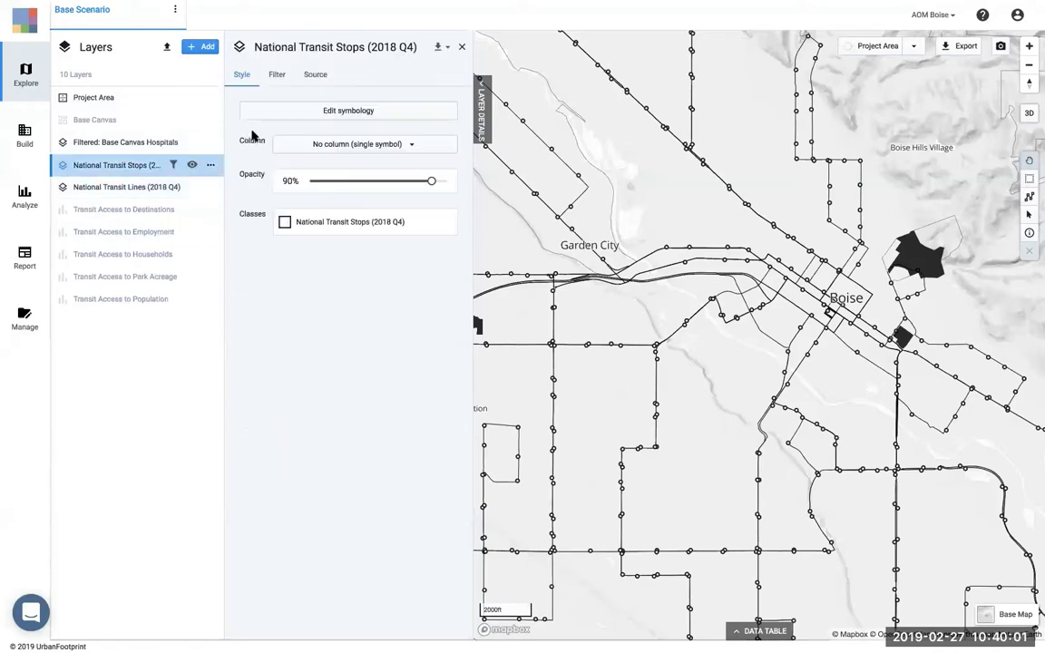
click(294, 118)
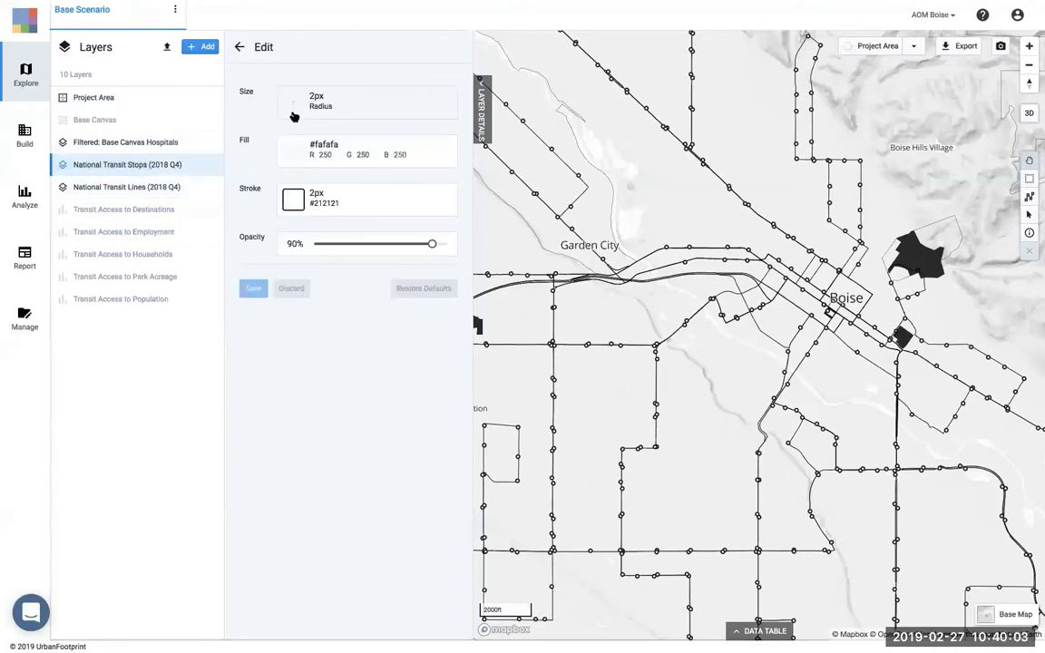
click(457, 109)
click(484, 113)
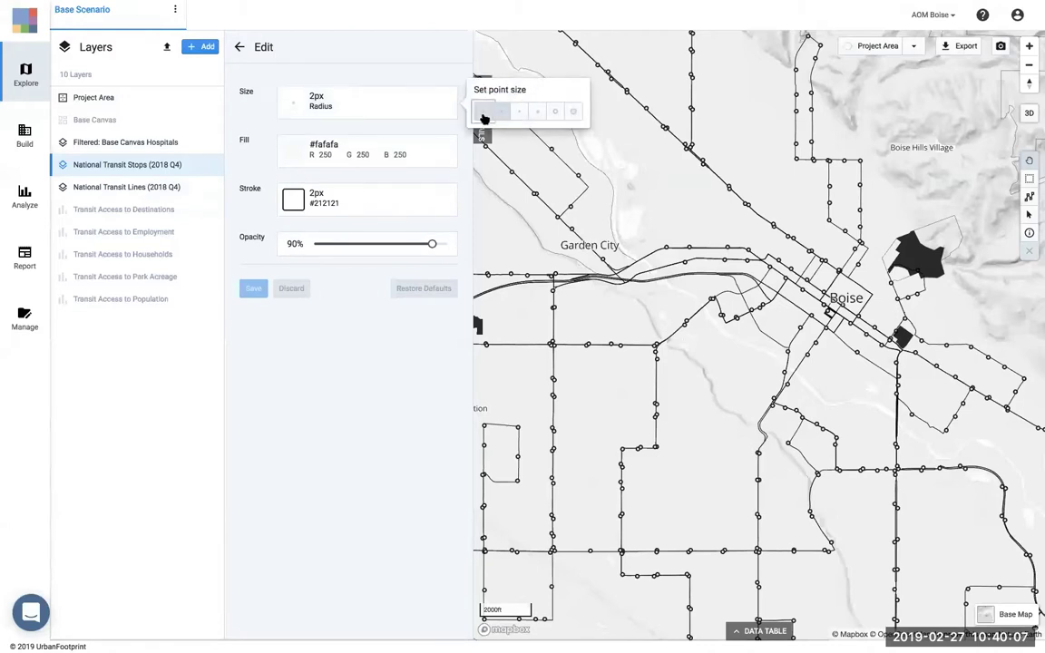
click(379, 67)
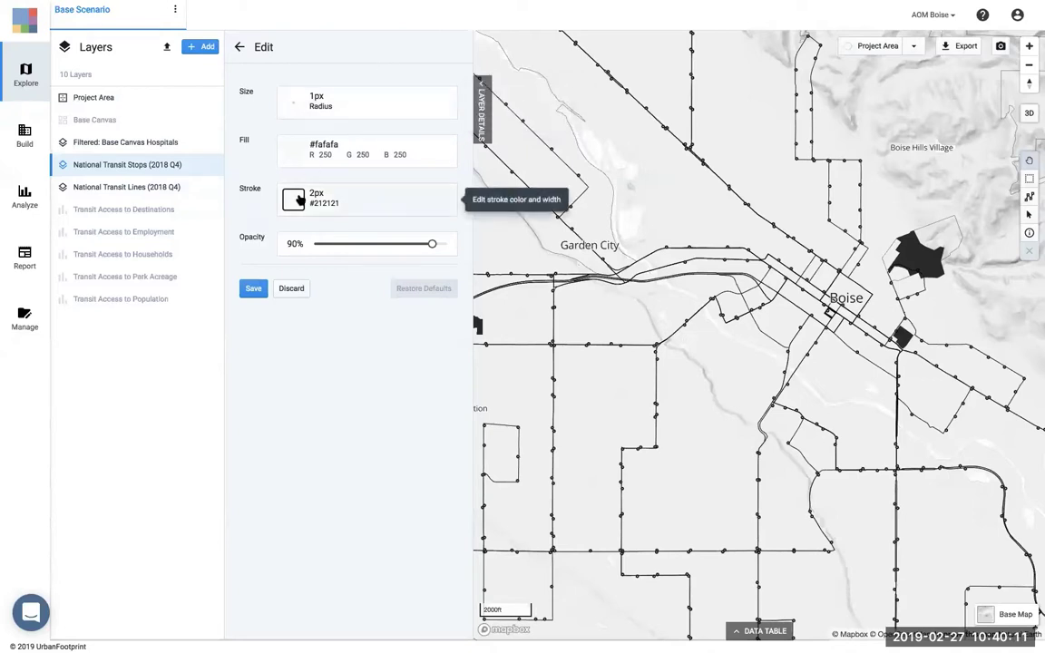
drag(693, 390, 698, 321)
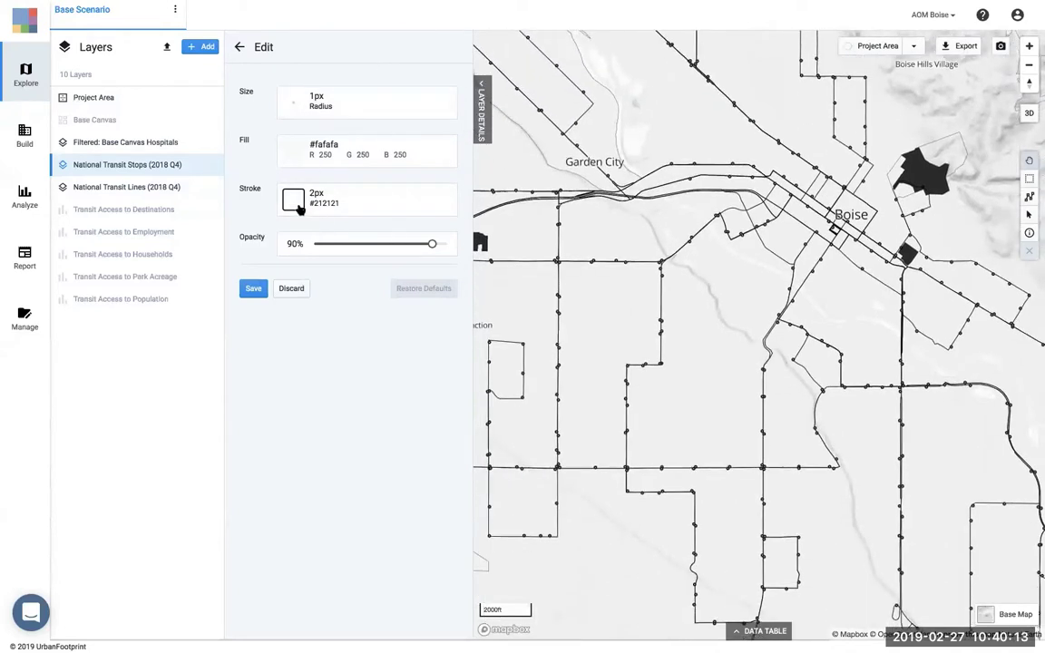
- Set the transit stops' stroke width to 1px and their fill to white (#ffffff), and save the symbology
click(329, 197)
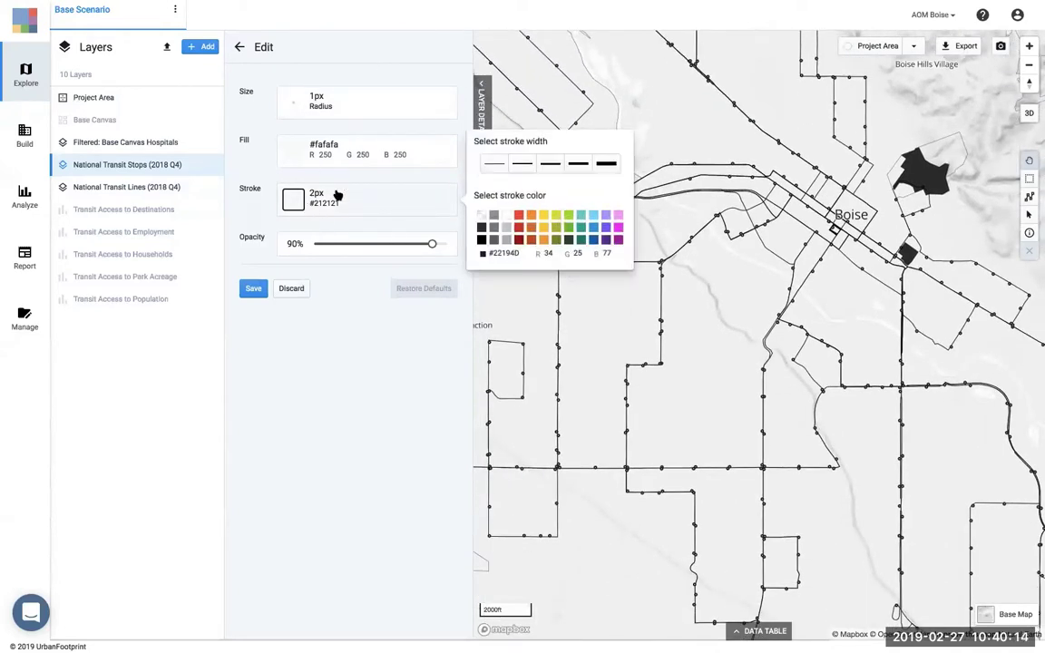
click(521, 165)
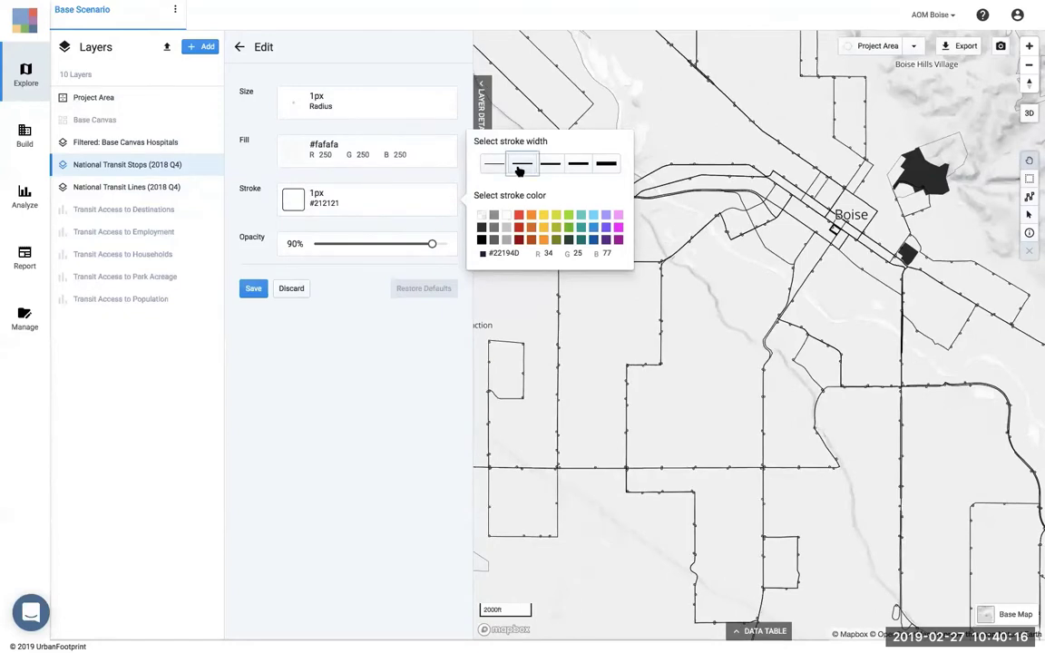
click(265, 161)
click(417, 161)
click(506, 139)
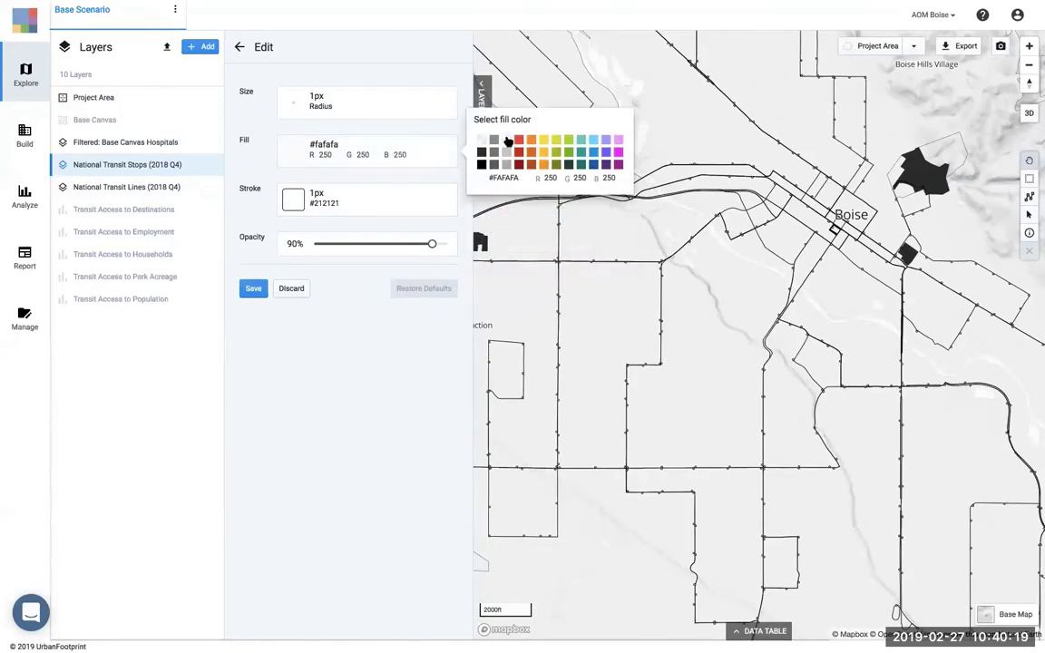
click(261, 174)
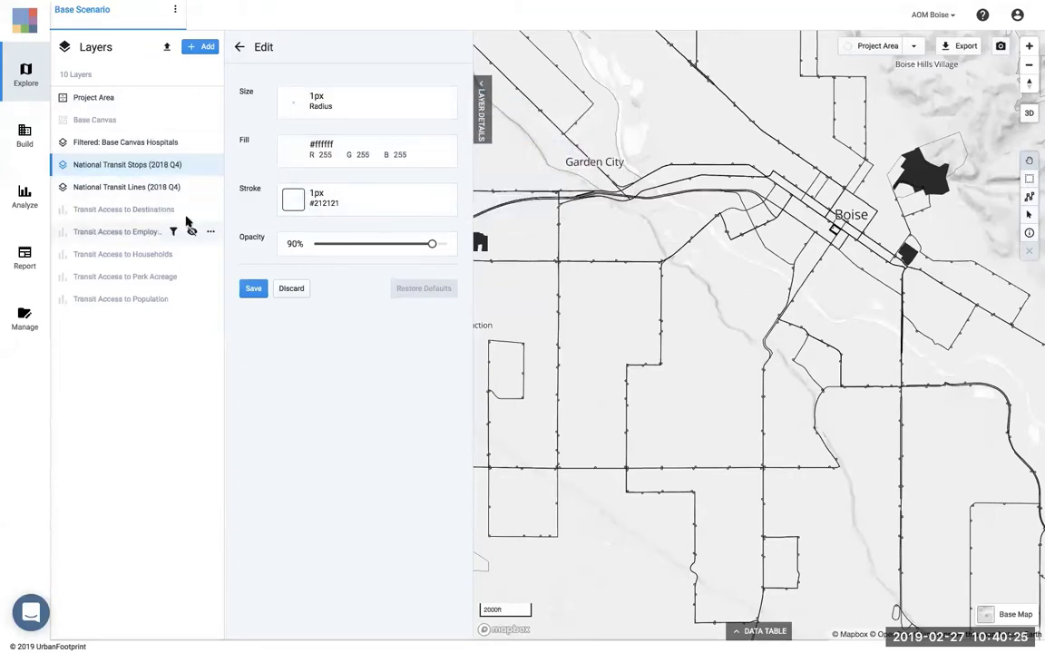
click(253, 288)
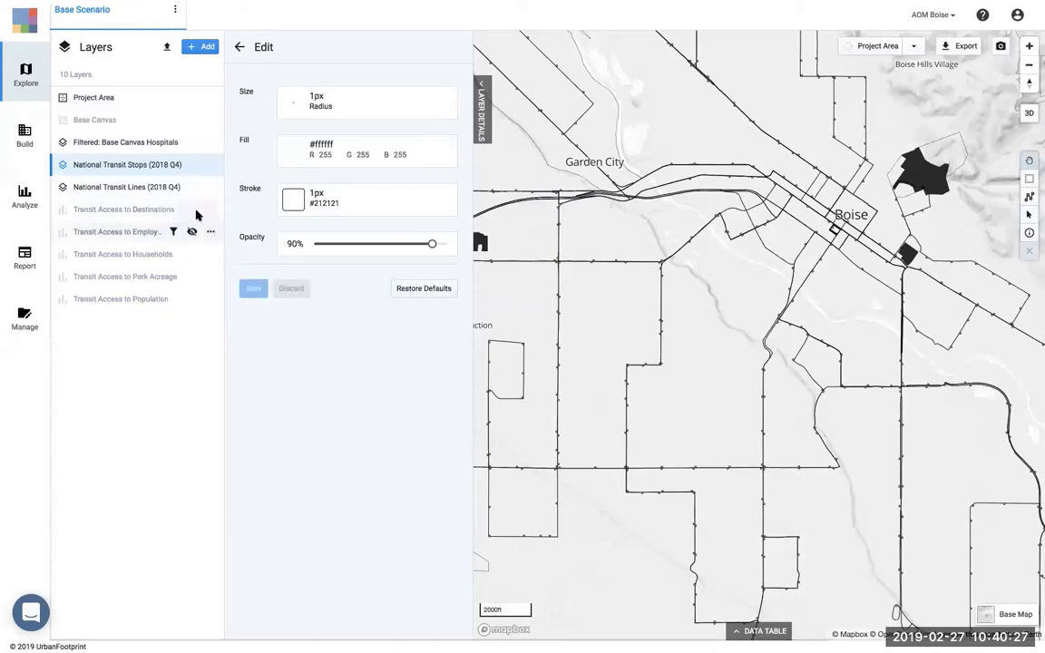
- Show the Transit Access to Destinations layer again and reduce its opacity to 70%
click(191, 210)
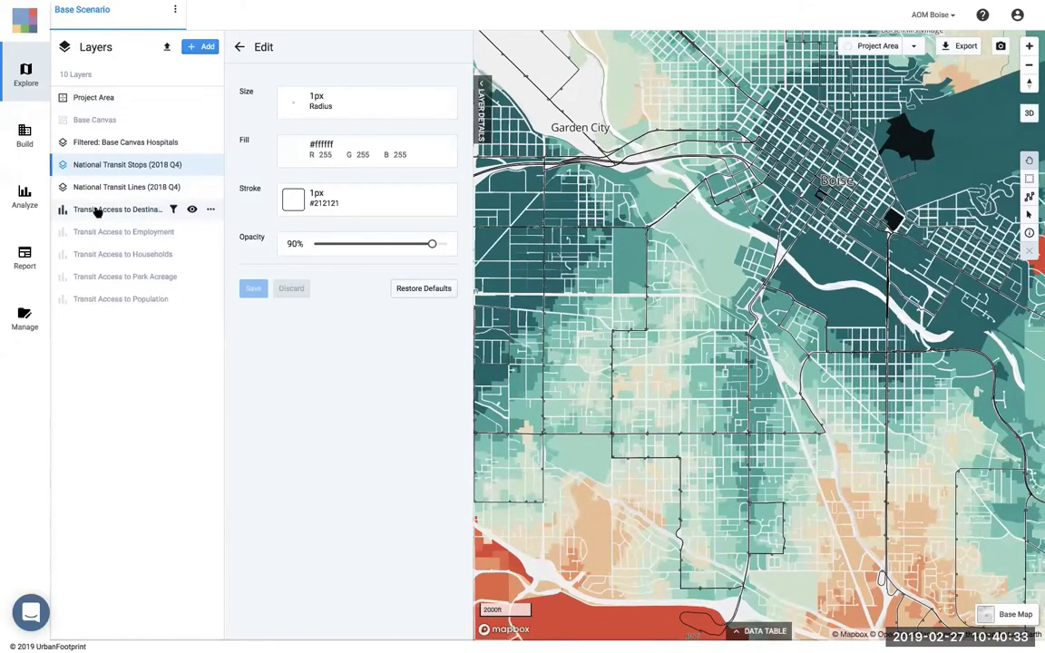
click(105, 187)
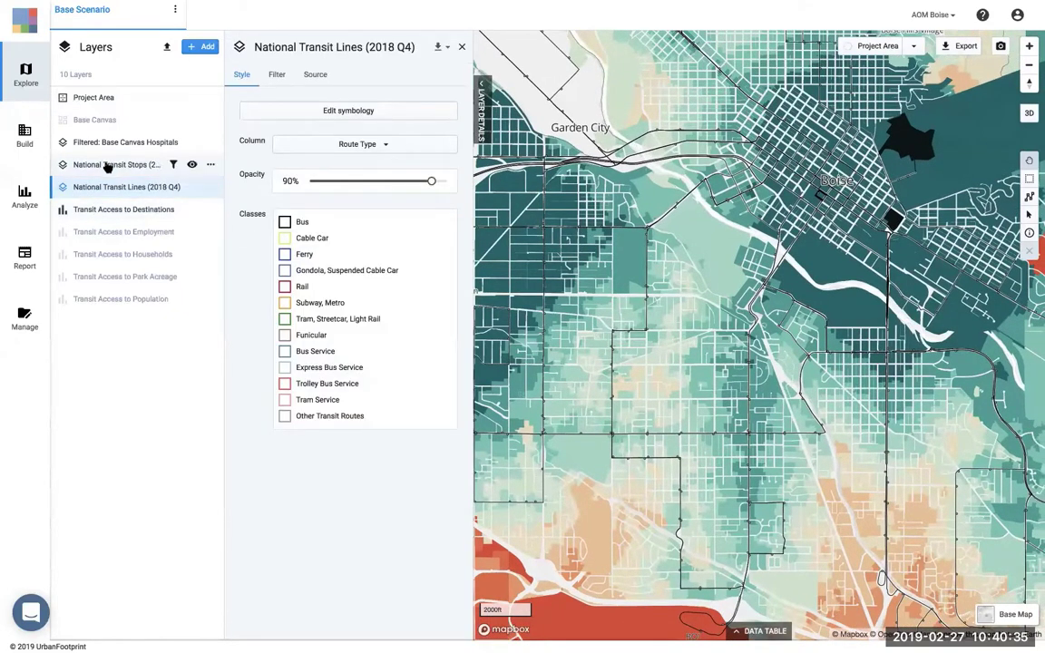
click(117, 210)
click(415, 181)
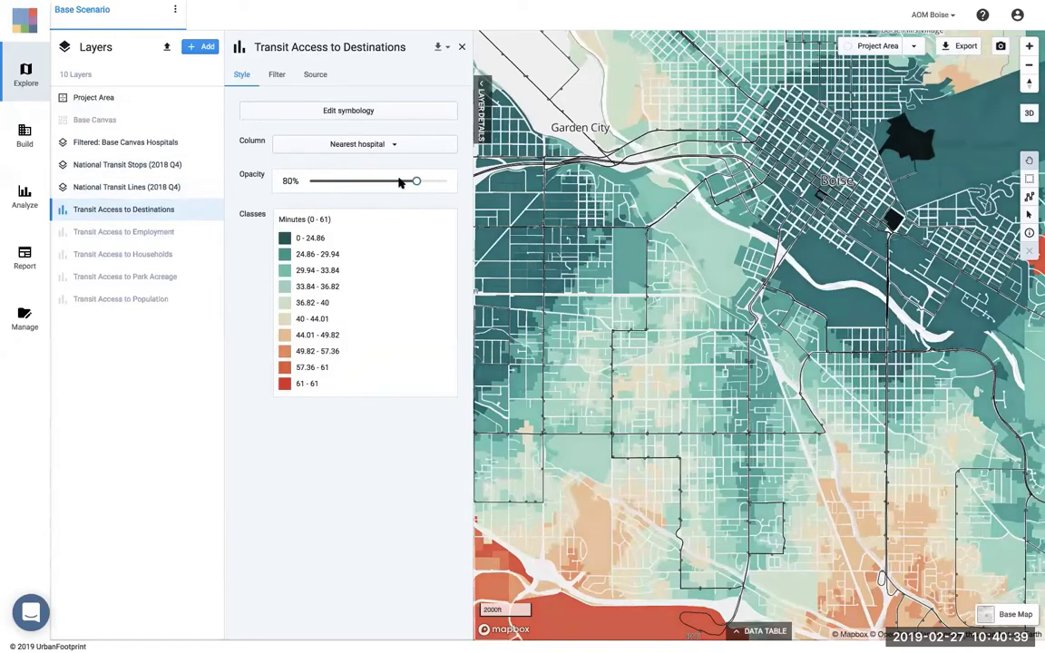
click(400, 181)
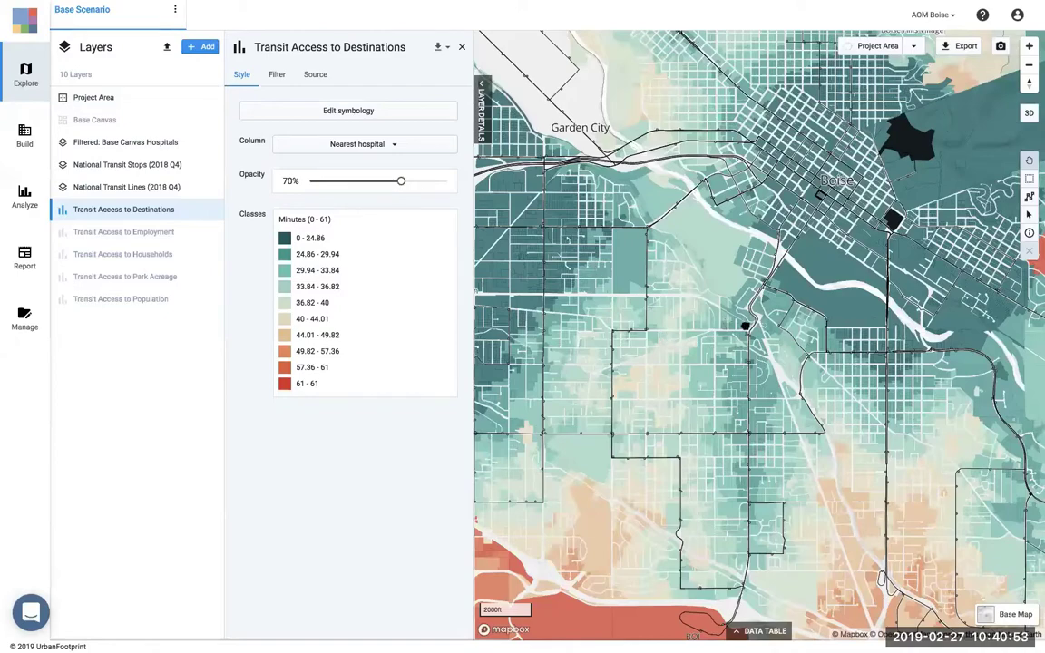
- Examine hospital access times alongside the transit lines and hospital parcels across Boise Junction, Garden City and Collister
drag(672, 294, 780, 293)
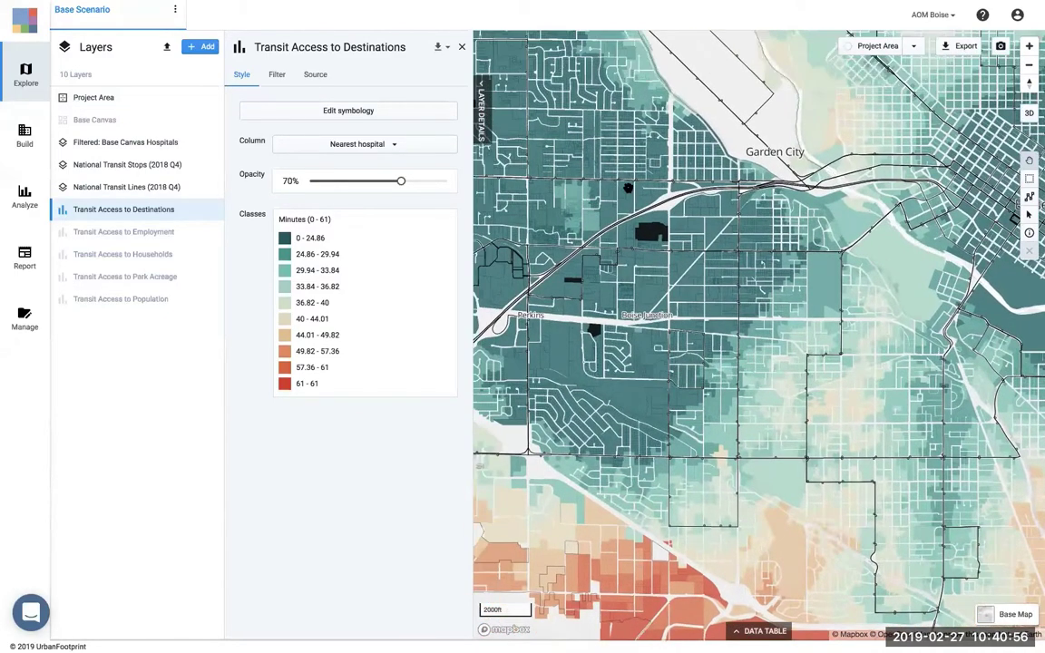
drag(628, 187, 597, 269)
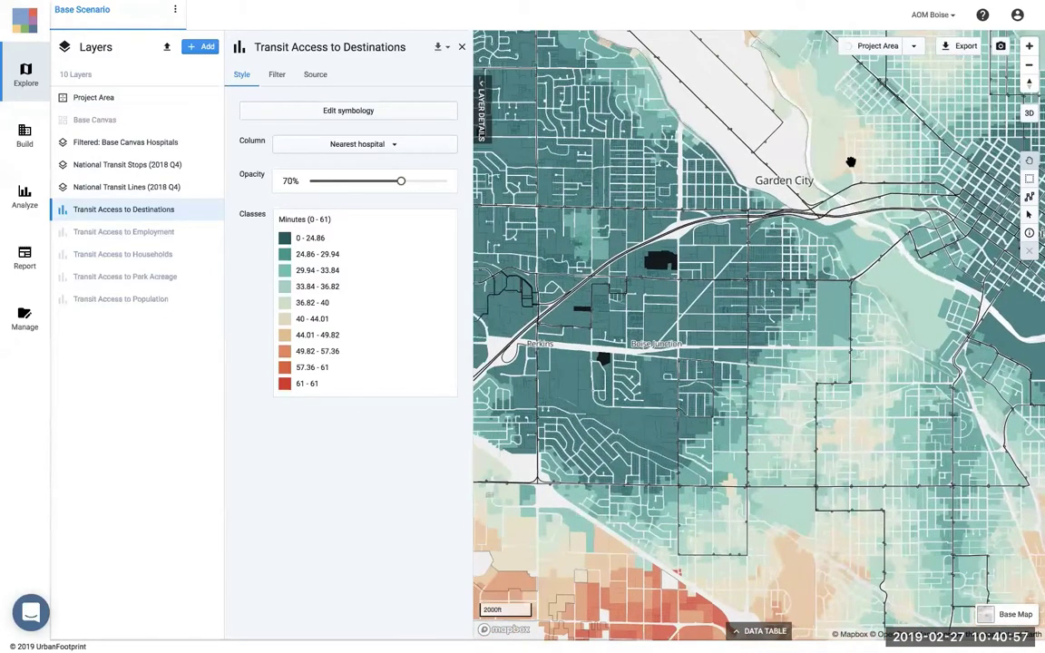
drag(719, 142, 670, 291)
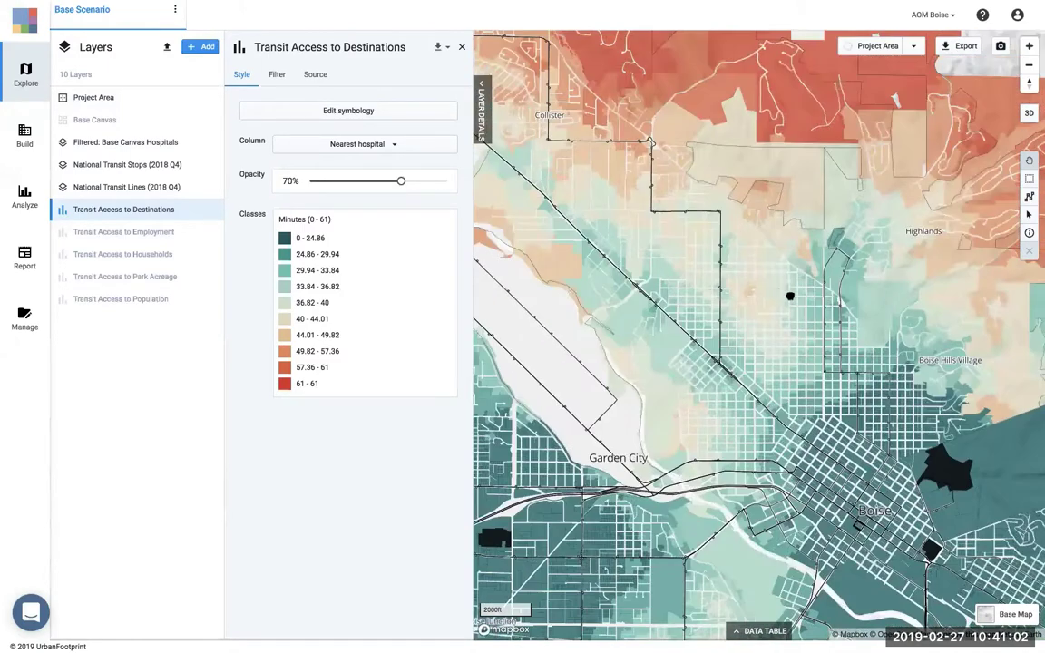
drag(620, 223, 790, 296)
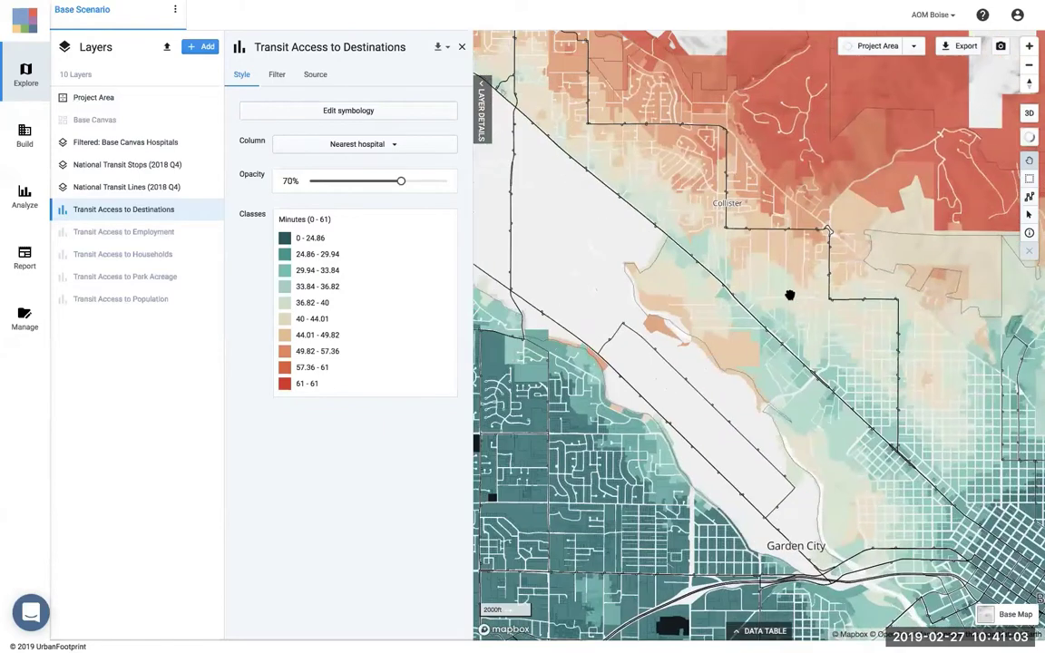
scroll(805, 351, down, 3)
scroll(836, 341, down, 4)
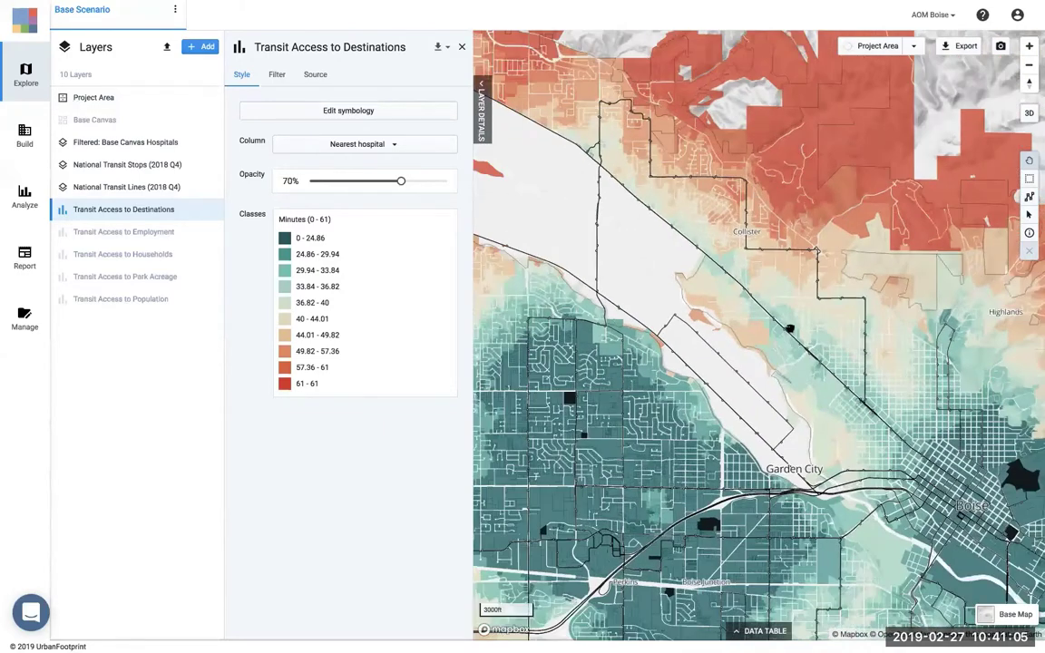
- Close the Transit Access to Destinations details and examine hospital access times along the transit lines between downtown Boise and the airport
drag(560, 347, 669, 306)
drag(773, 383, 514, 236)
scroll(689, 185, up, 2)
scroll(651, 290, up, 2)
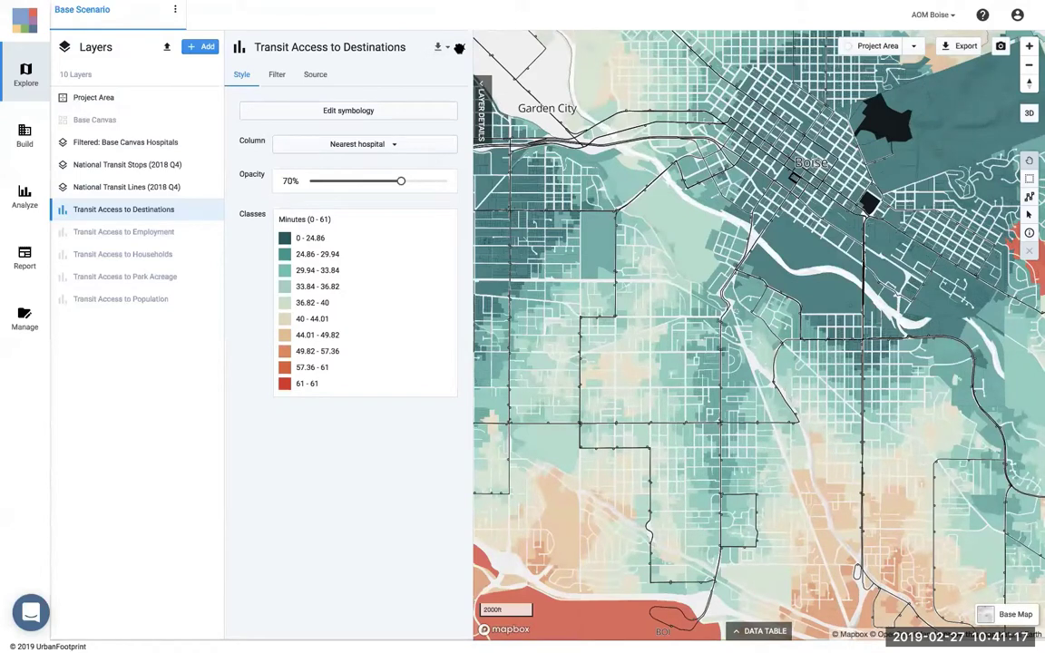
click(459, 48)
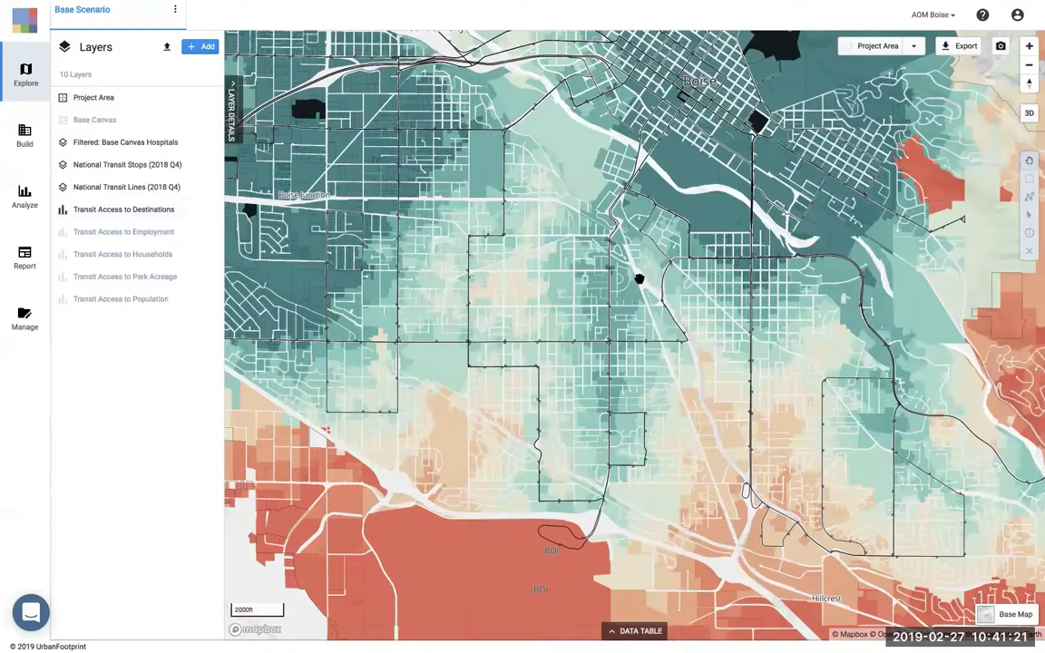
scroll(639, 278, up, 2)
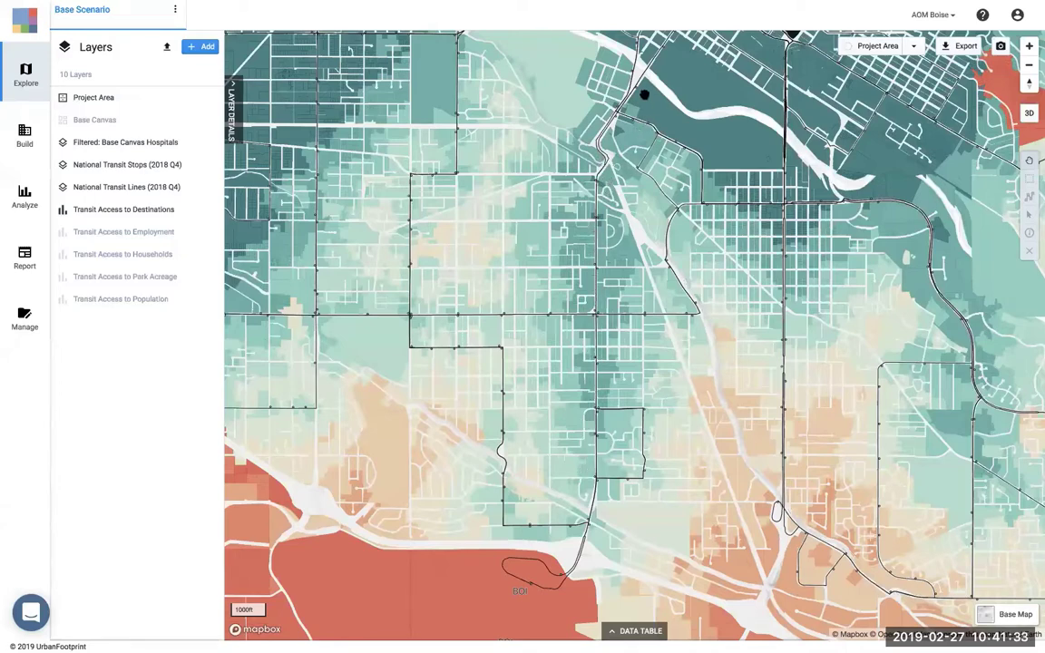
drag(576, 189, 594, 167)
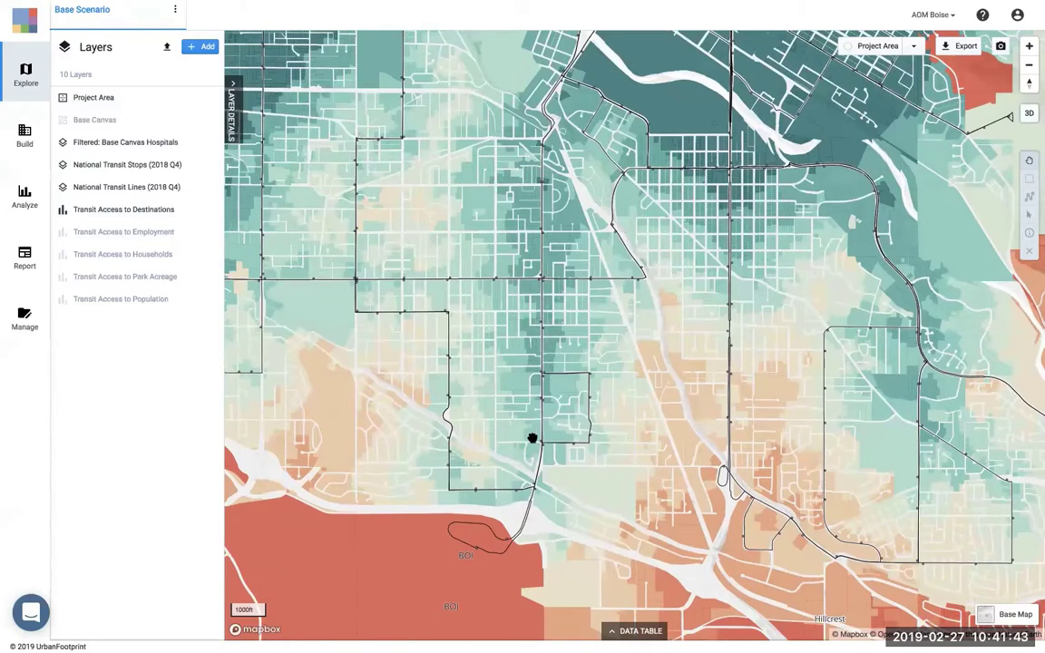
drag(567, 401, 562, 403)
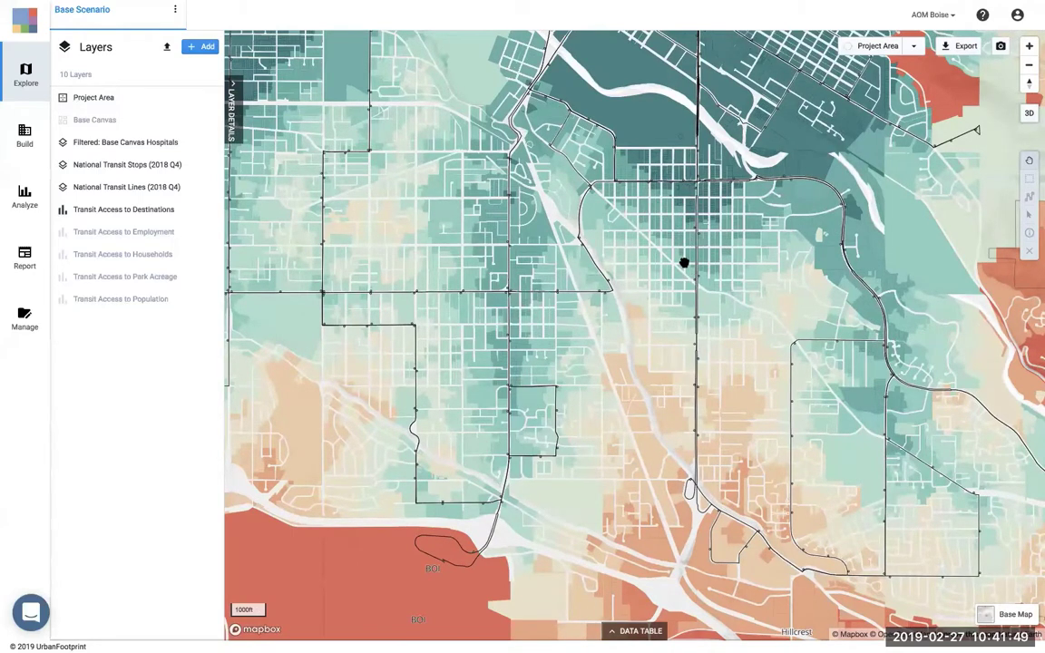
drag(681, 287, 679, 320)
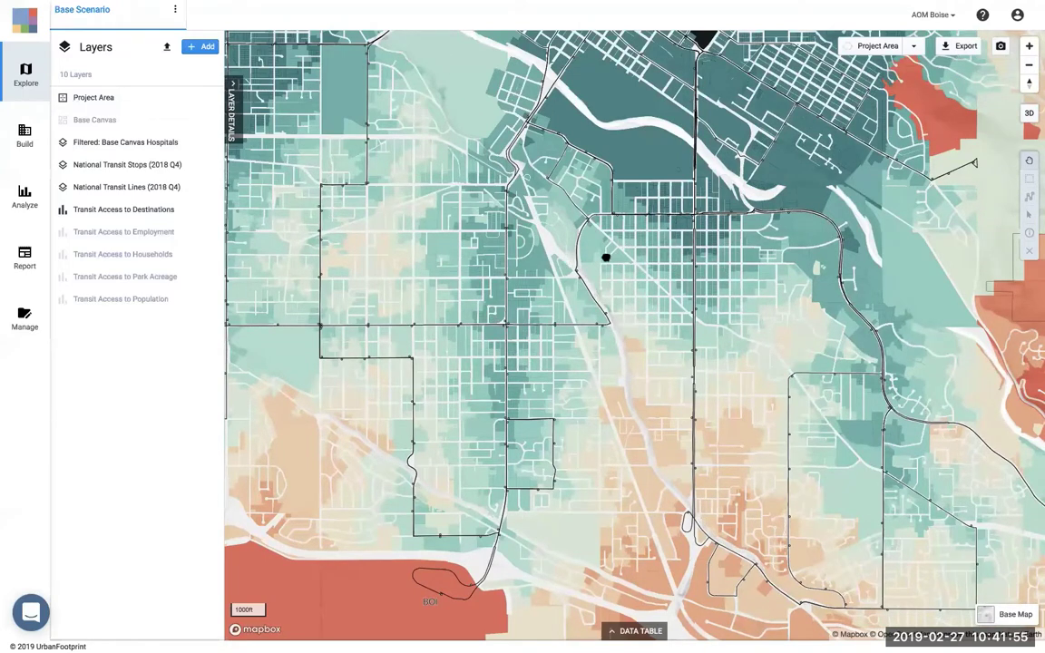
drag(584, 255, 602, 224)
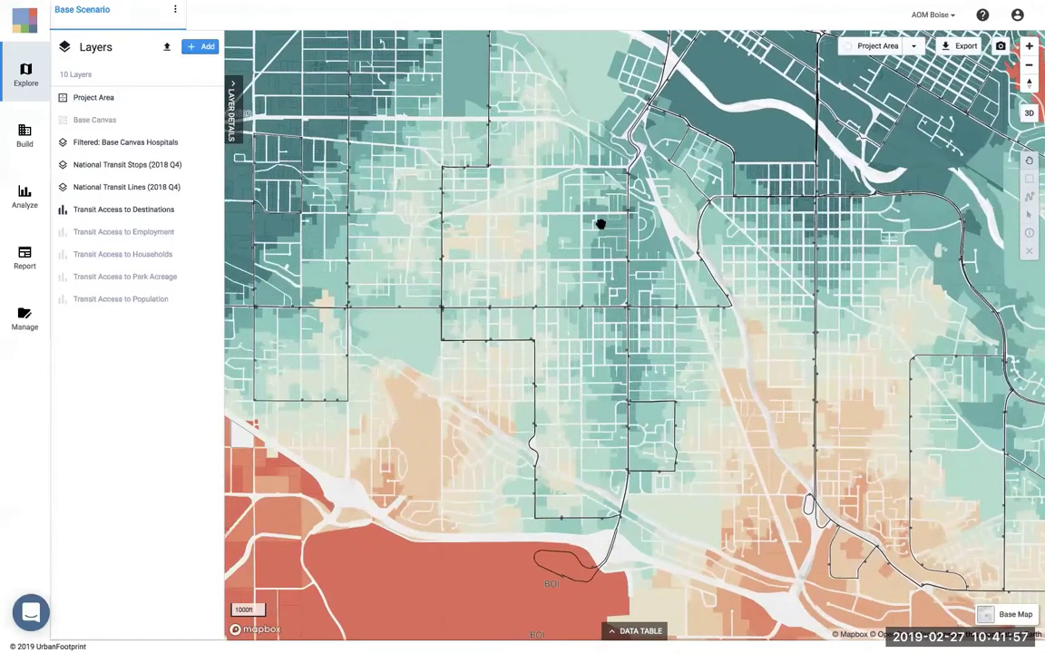
- Examine hospital access times relative to hospital parcels and transit routes from Ustick and Cloverdale across Garden City to downtown Boise
scroll(567, 261, down, 2)
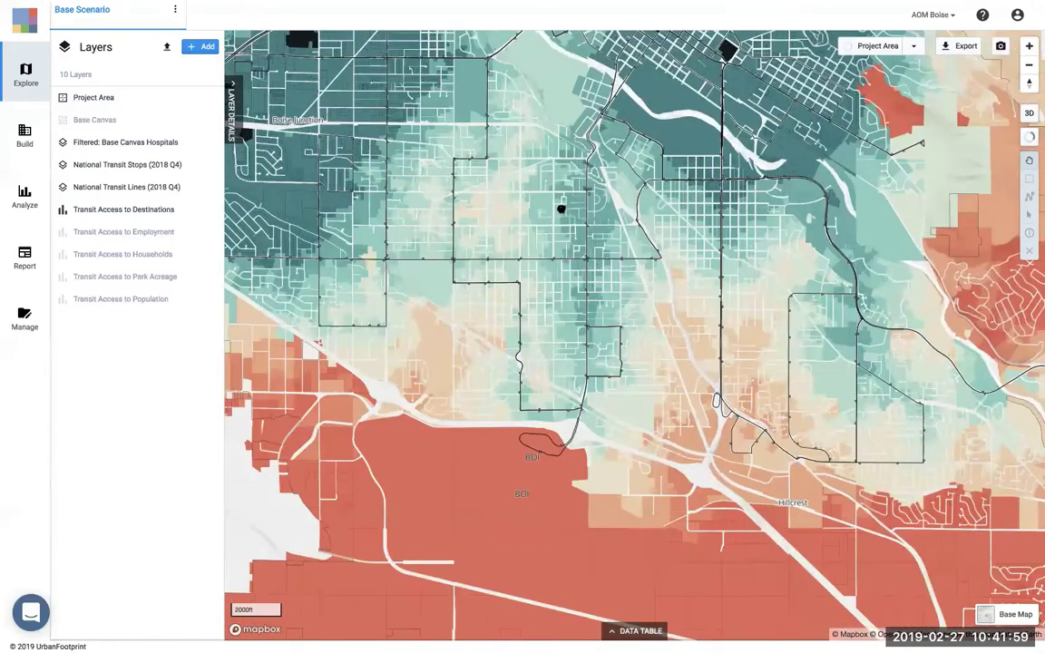
scroll(508, 192, down, 2)
drag(466, 186, 530, 241)
drag(481, 155, 538, 210)
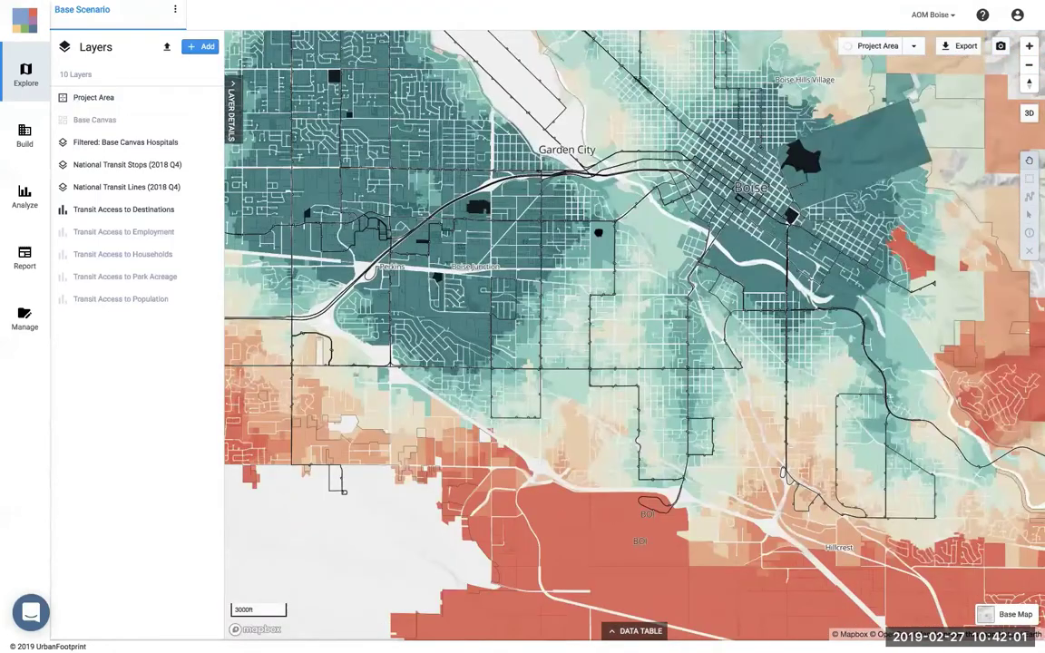
drag(248, 163, 309, 227)
drag(359, 74, 362, 90)
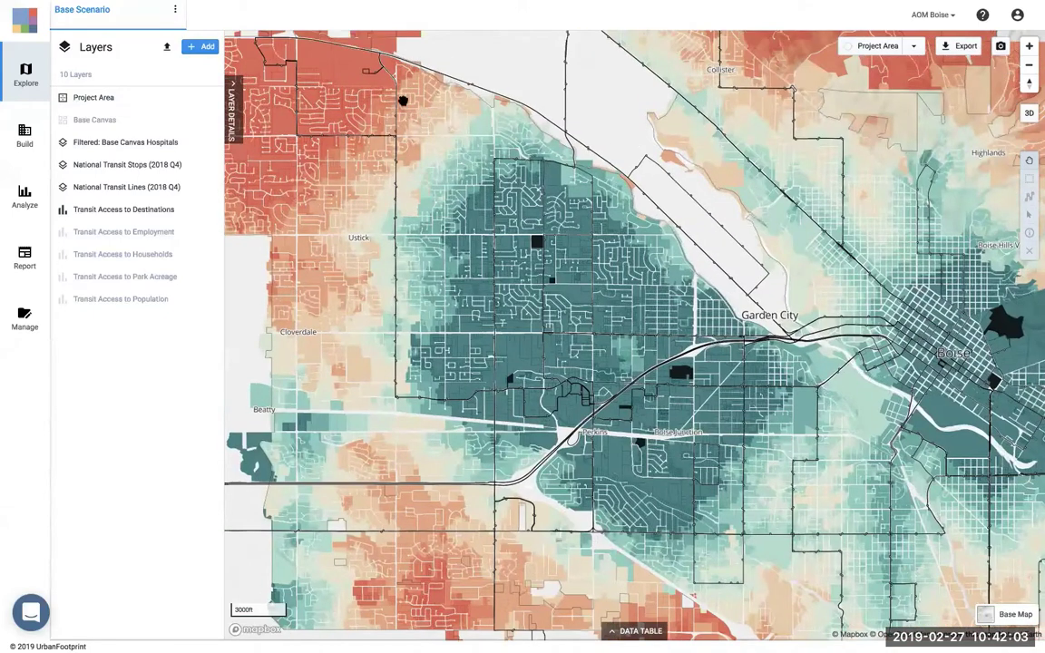
drag(297, 178, 340, 206)
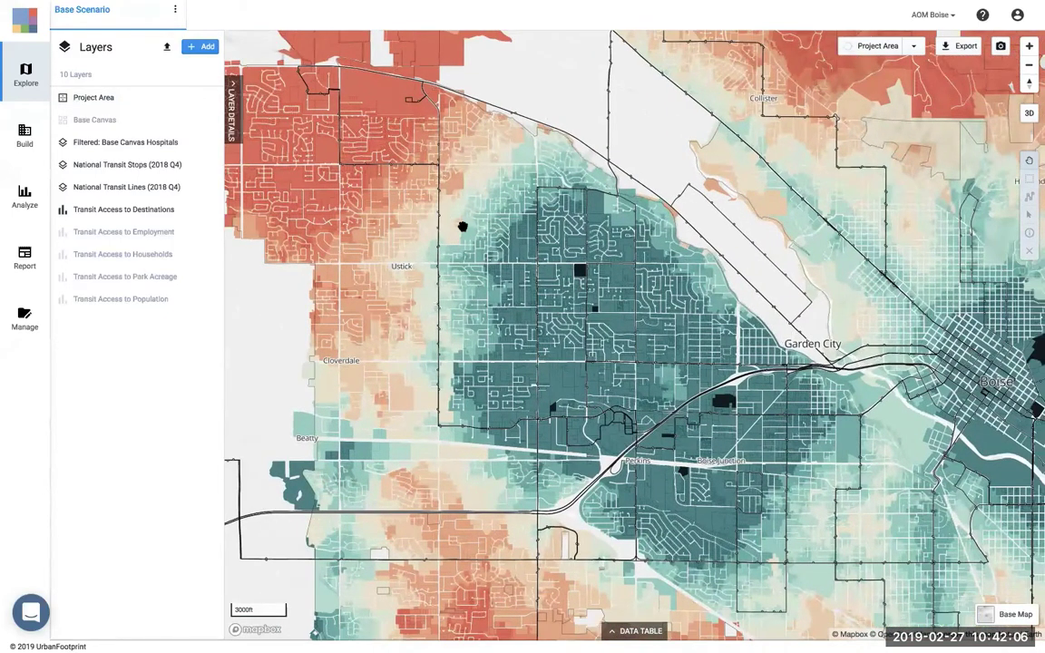
drag(530, 236, 464, 200)
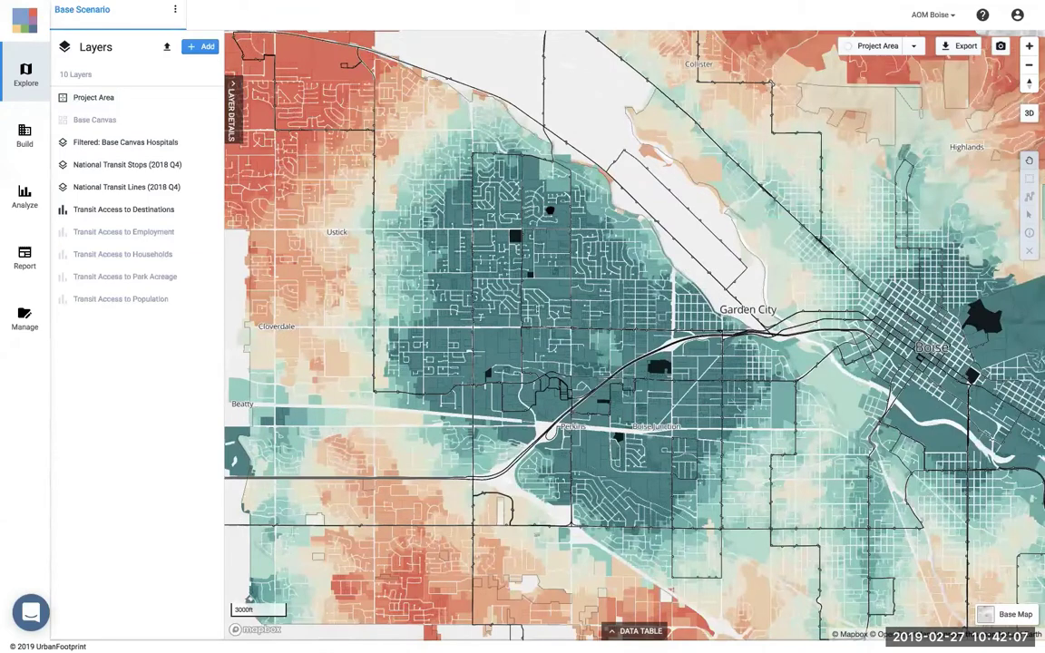
drag(552, 214, 445, 158)
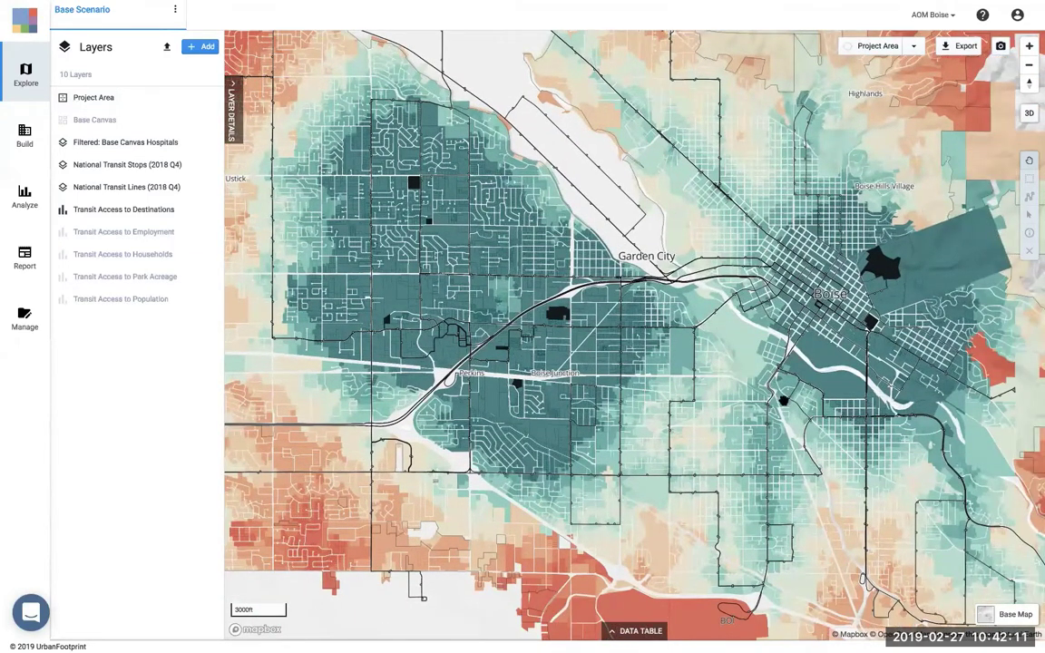
scroll(711, 368, up, 3)
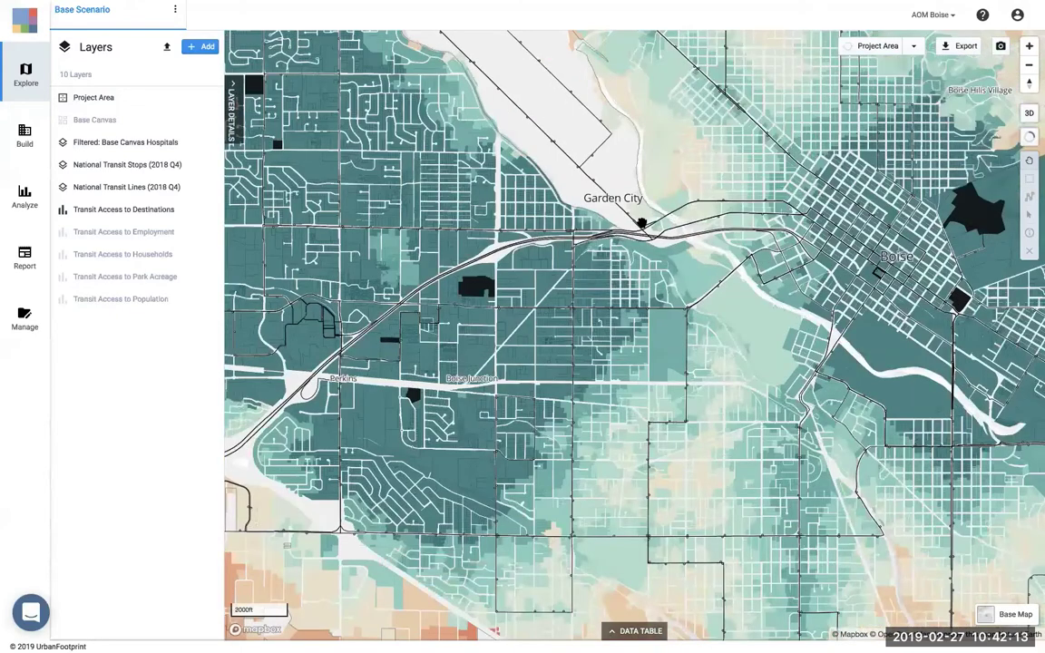
scroll(642, 223, up, 3)
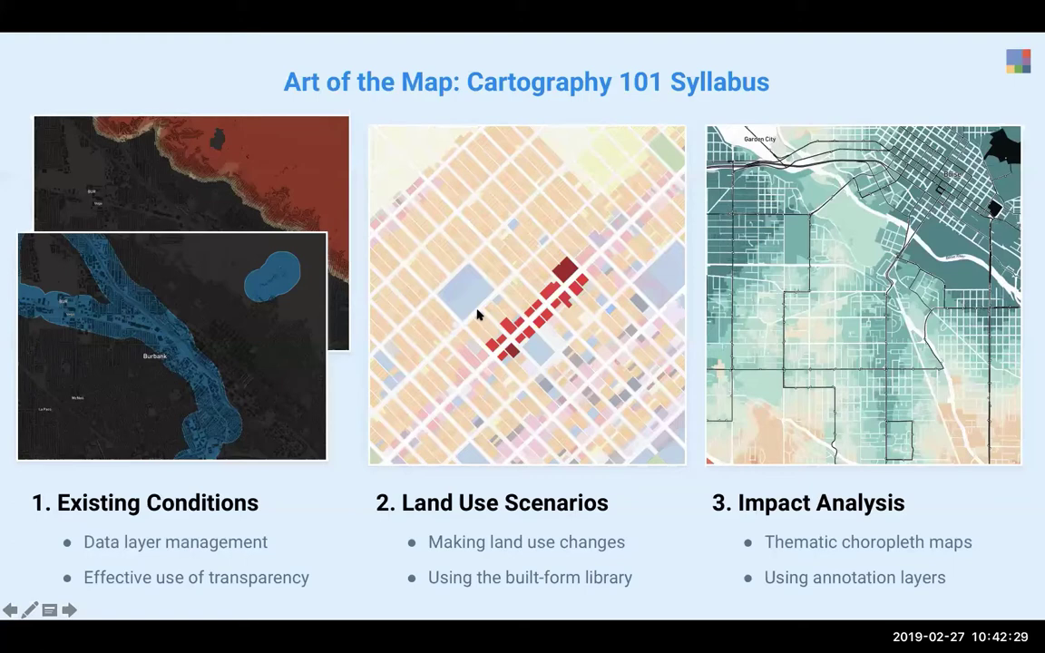
key(Right)
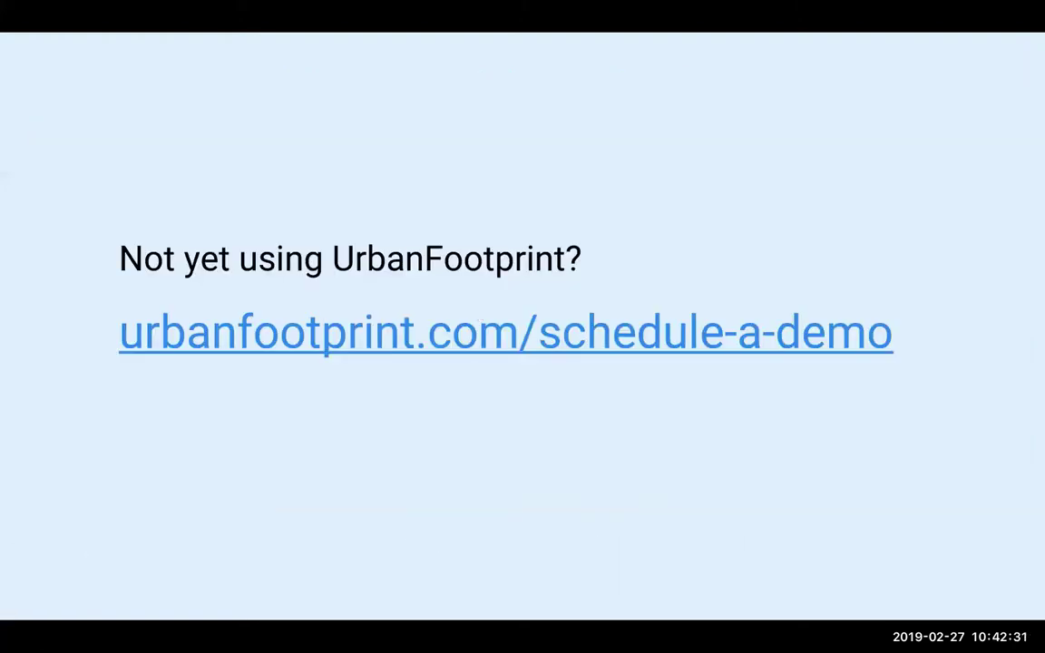
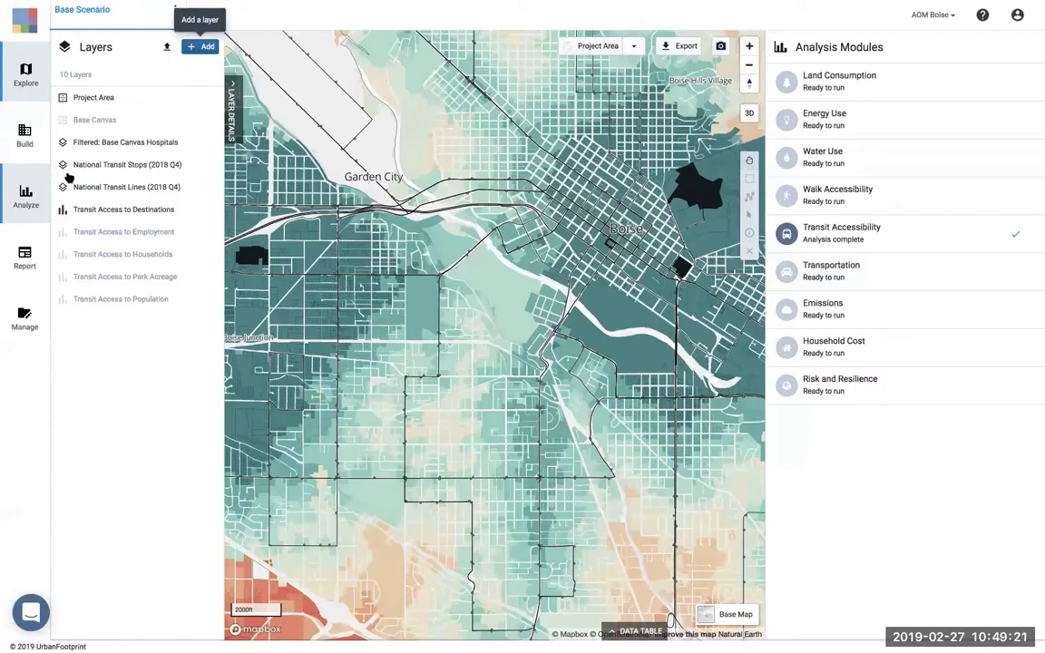
- Close the analysis modules, show the Base Canvas layer, and hide the filtered hospitals, transit stops, transit lines and Transit Access to Destinations layers
click(18, 206)
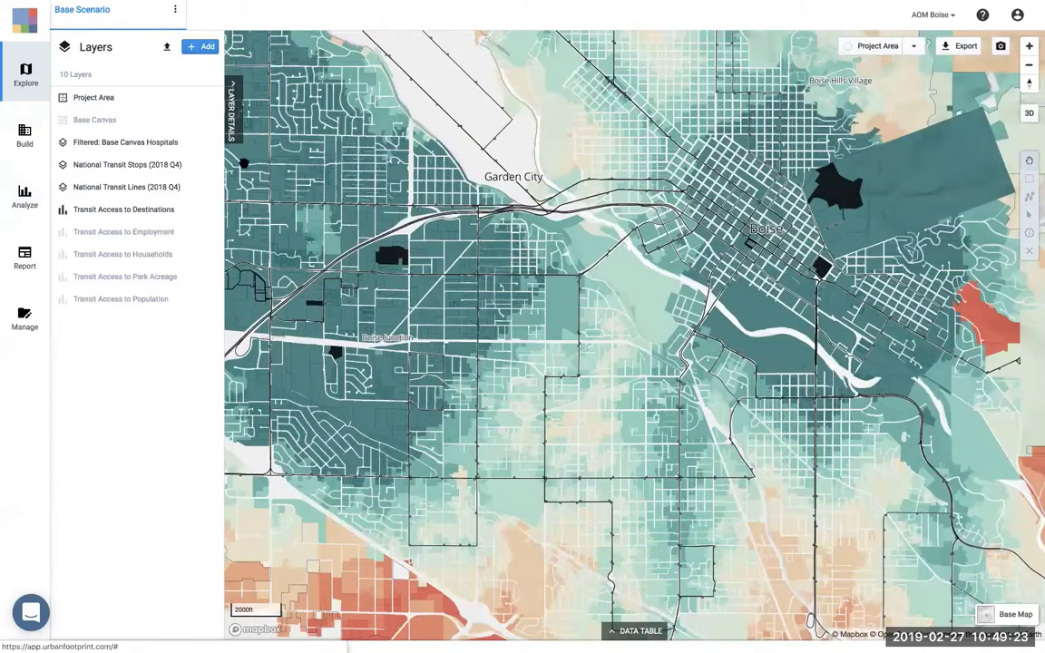
click(191, 120)
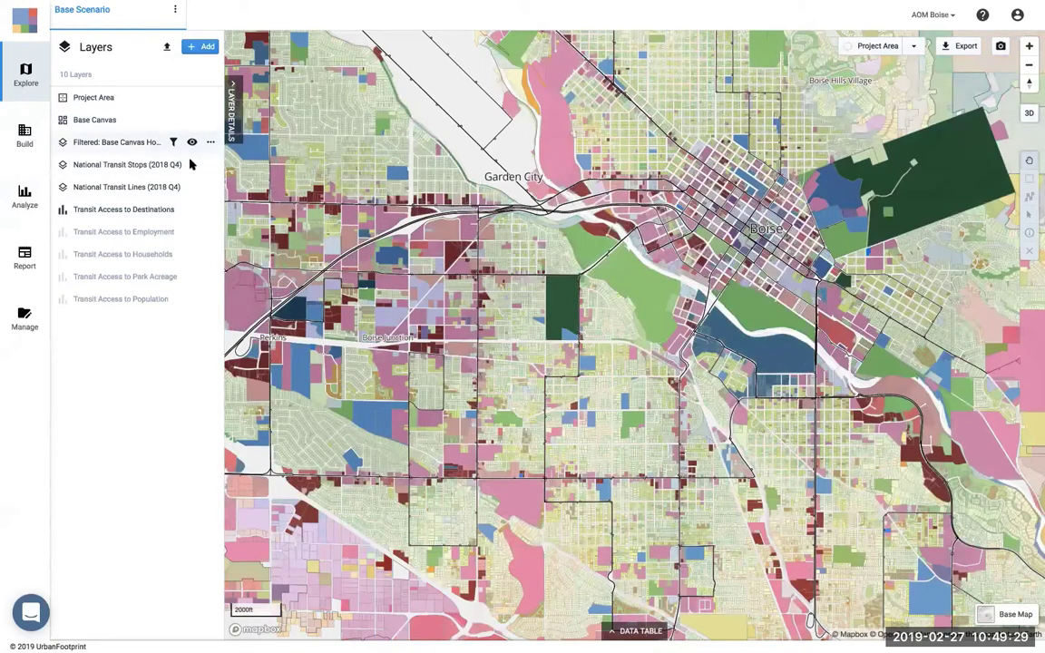
click(192, 143)
click(192, 165)
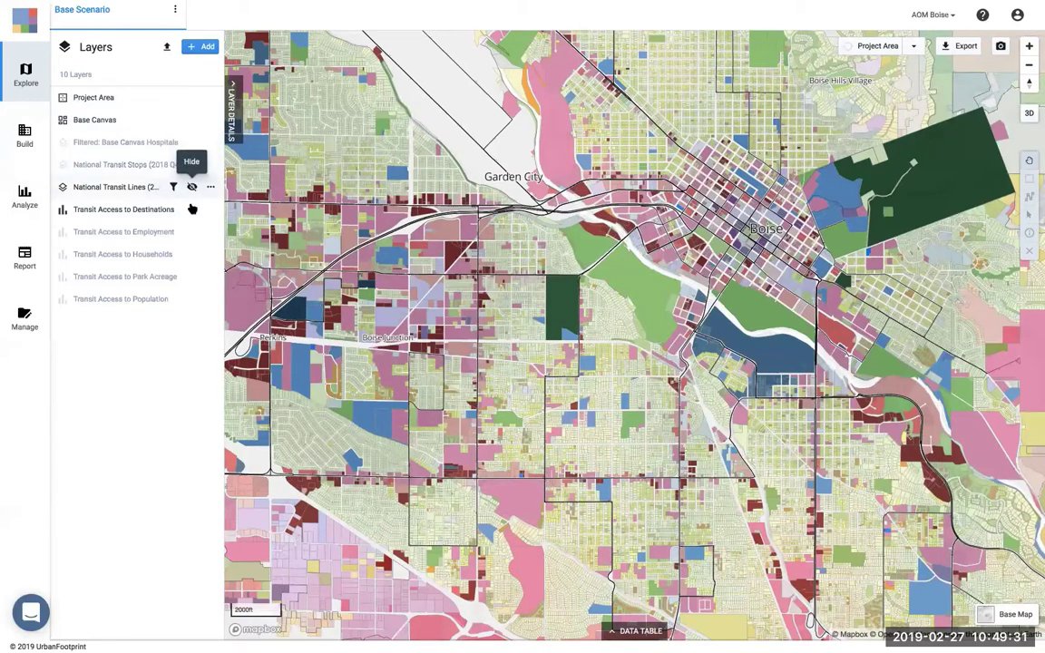
click(191, 187)
click(192, 210)
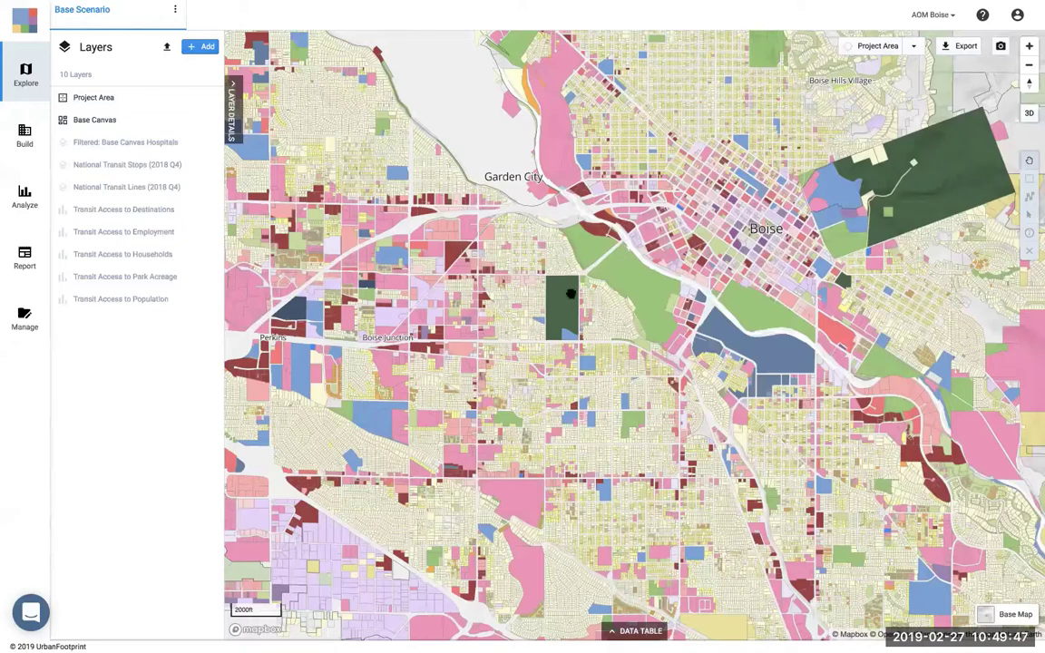
- Examine the Base Canvas land uses across the Boise project area, including Garden City, Collister and Highlands
scroll(571, 293, up, 2)
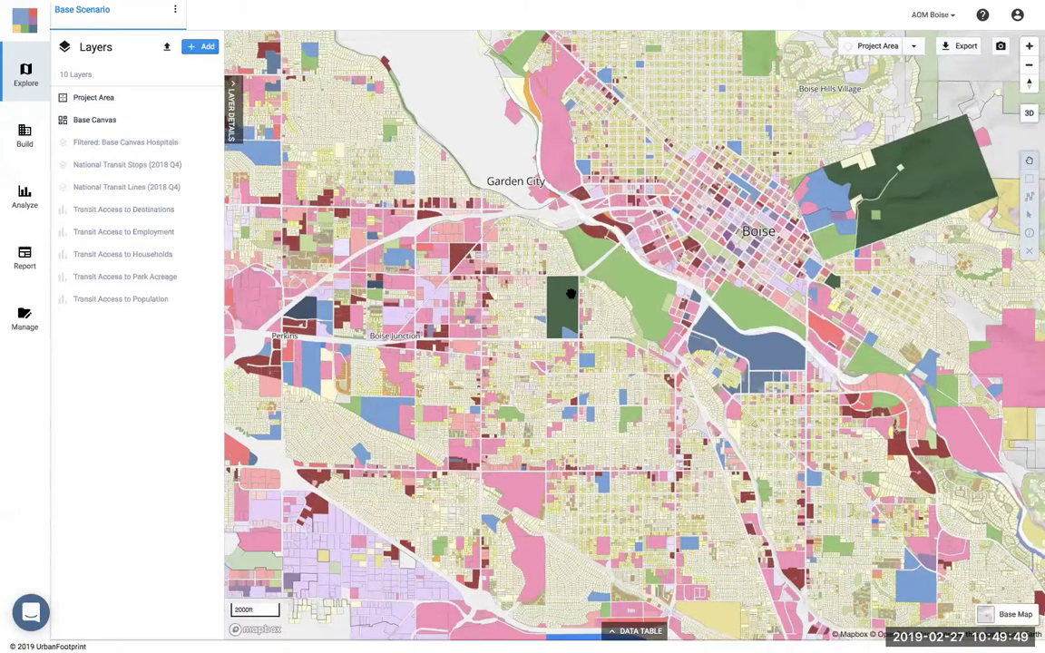
scroll(571, 293, down, 2)
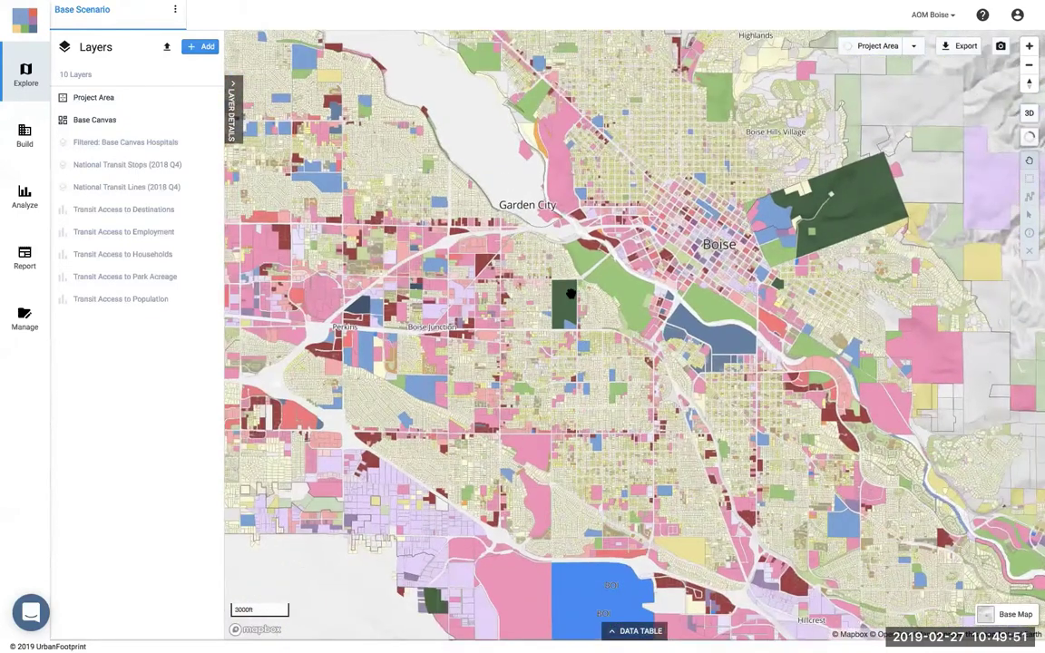
scroll(571, 293, down, 3)
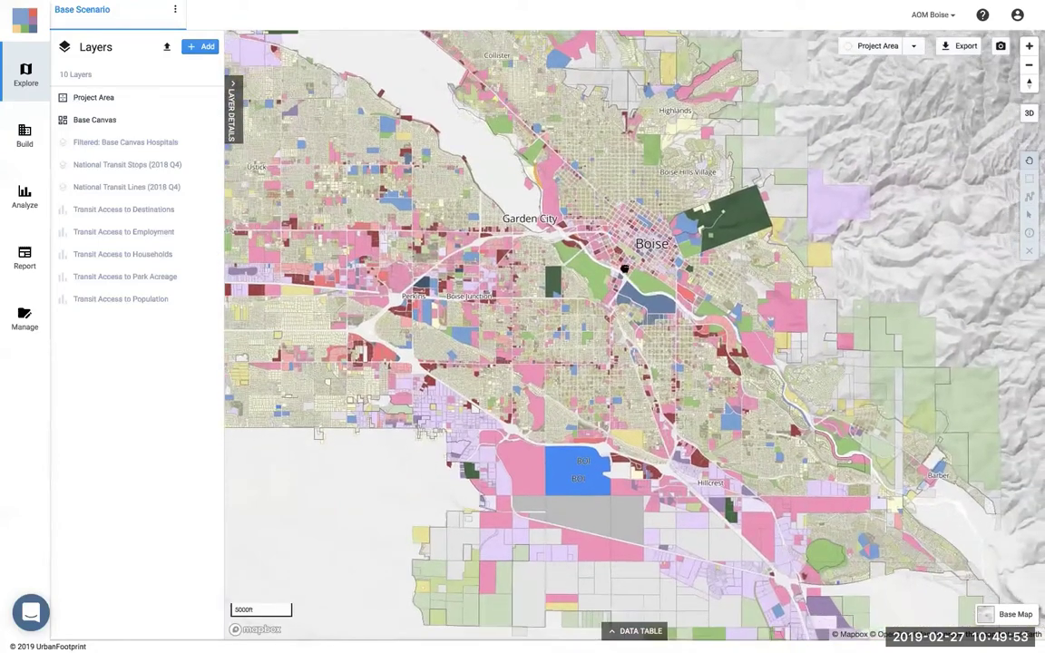
drag(773, 420, 753, 385)
drag(578, 196, 601, 196)
drag(602, 265, 606, 333)
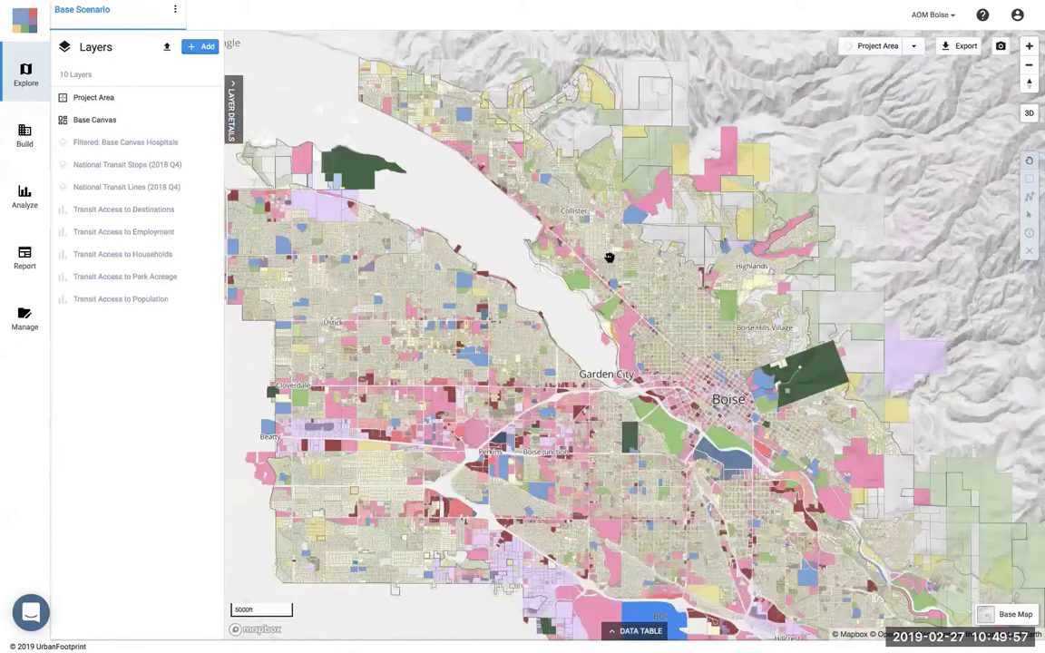
scroll(609, 258, up, 3)
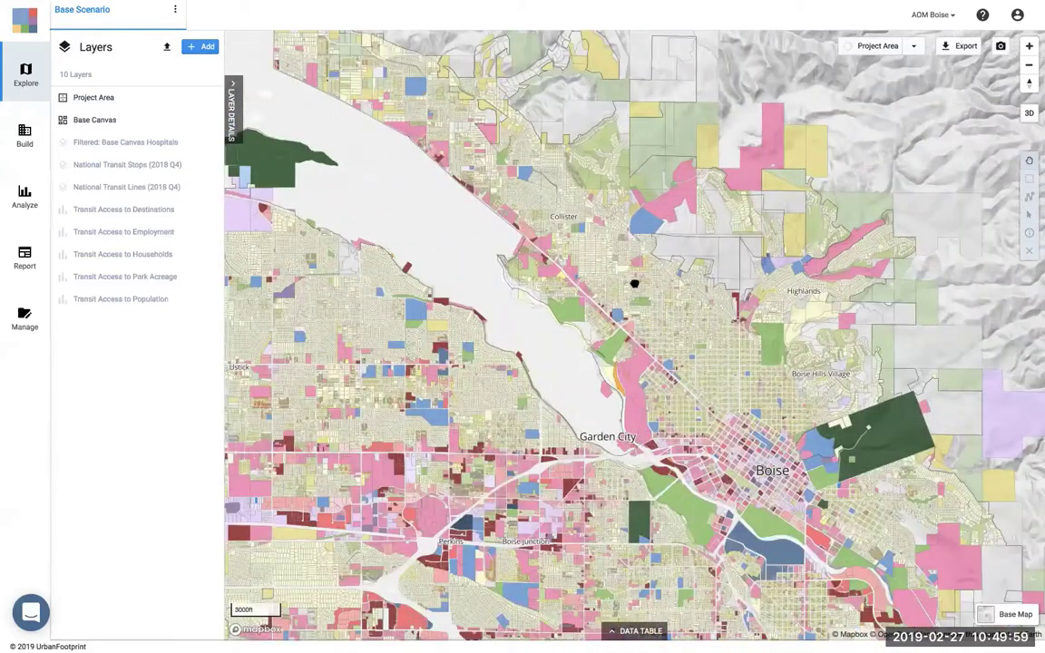
scroll(595, 210, up, 2)
scroll(597, 188, up, 2)
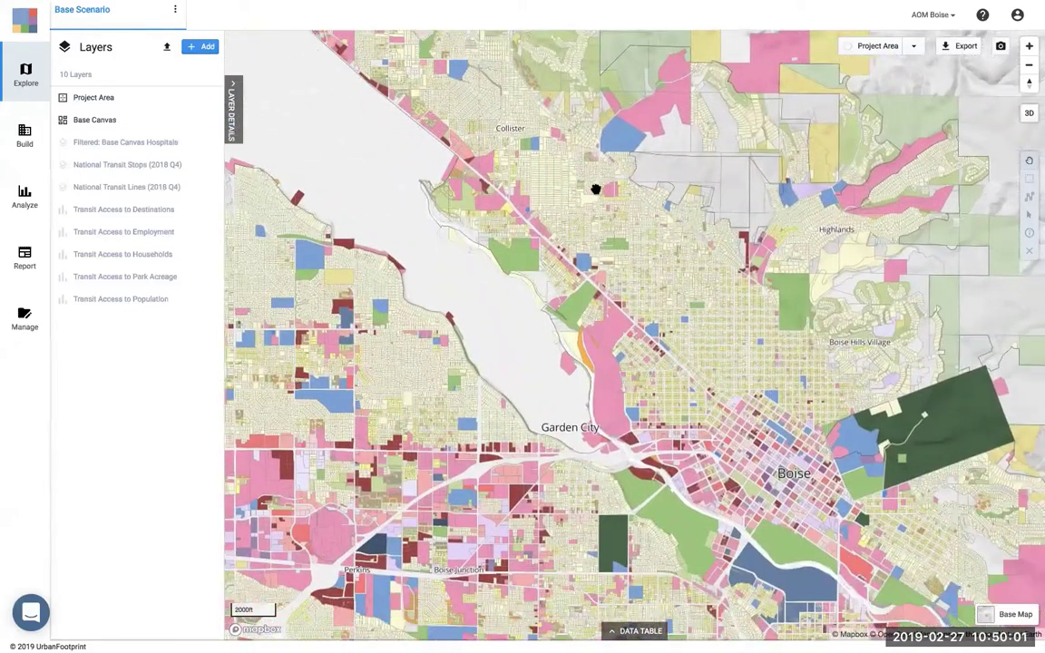
drag(596, 209, 595, 189)
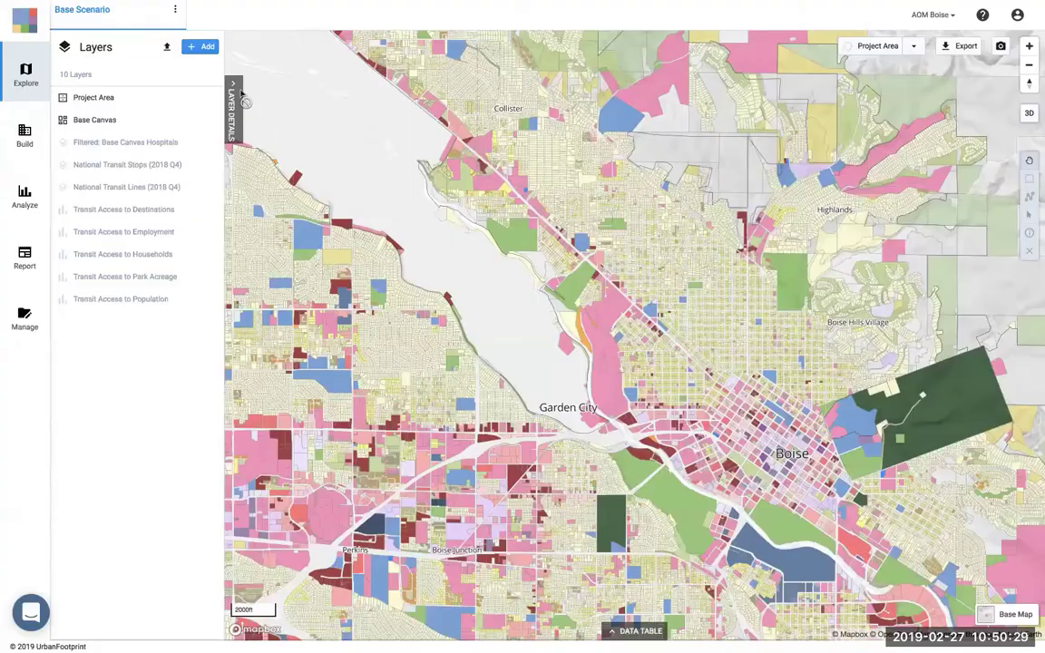
- Open the Layer Manager and view the descriptions of the Core Habitat Areas - Idaho and Colleges And Universities reference layers
click(201, 45)
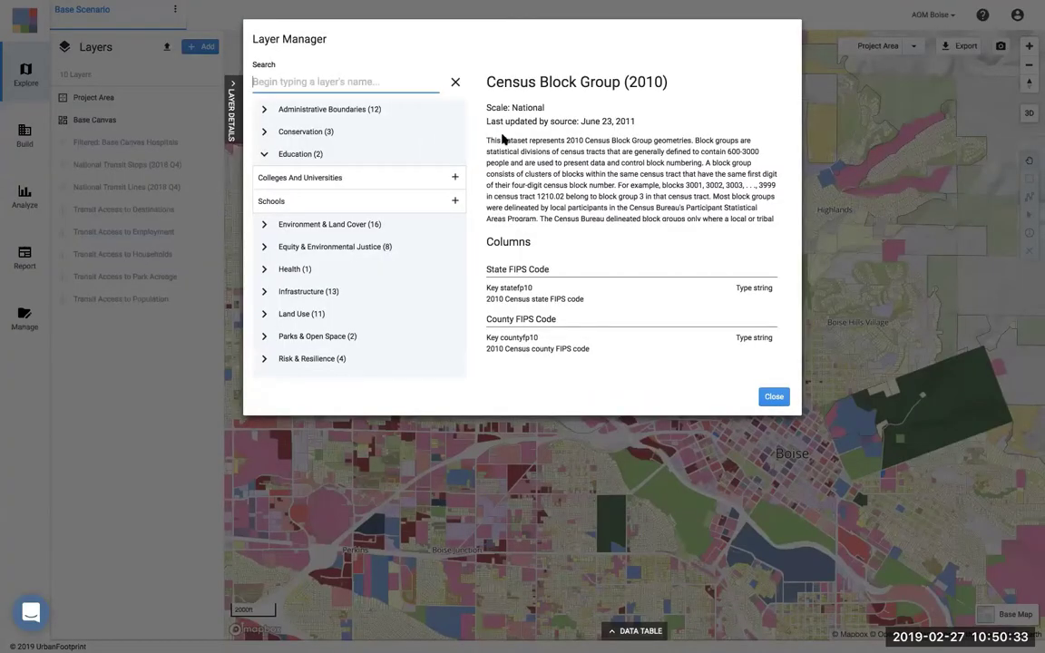
click(264, 132)
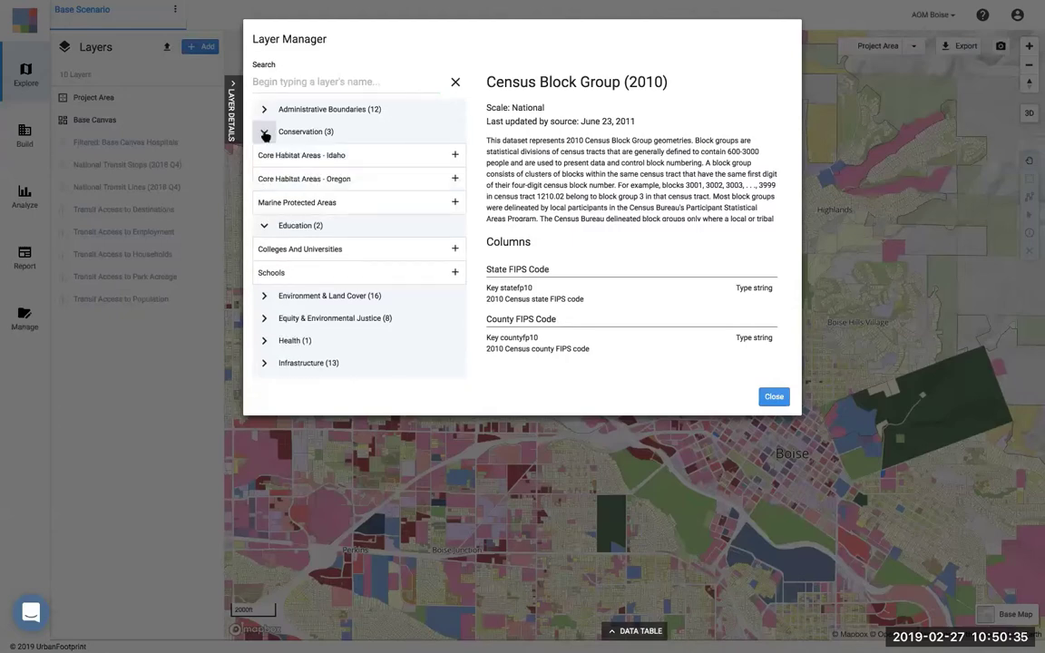
click(331, 159)
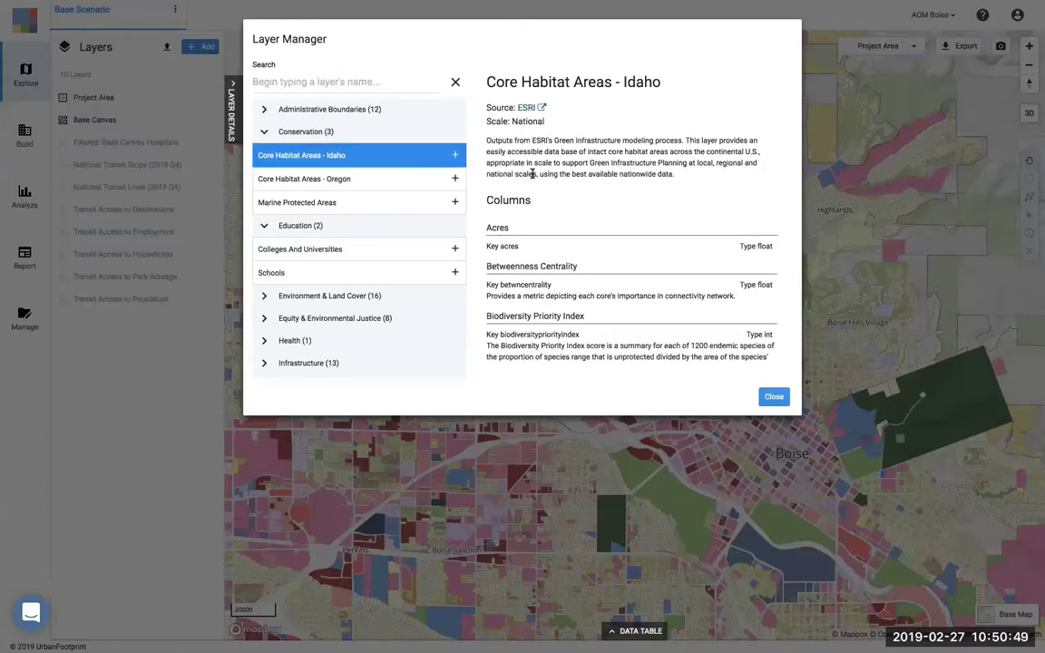
click(353, 252)
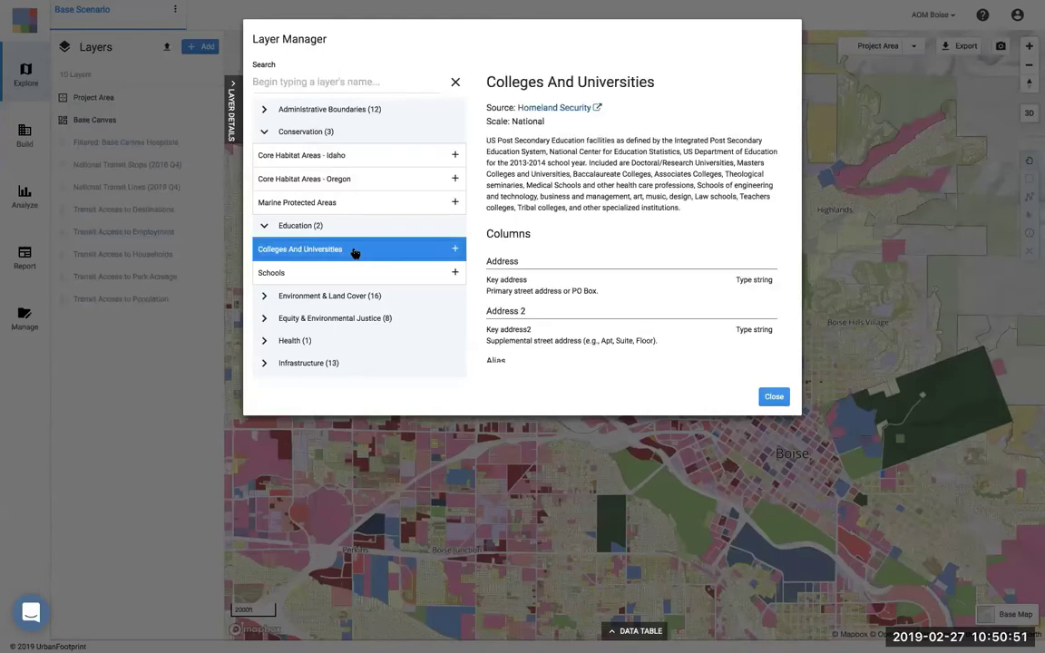
- Expand the Environment & Land Cover category, browse its layers, and view the description of the Watersheds layer
scroll(354, 252, down, 2)
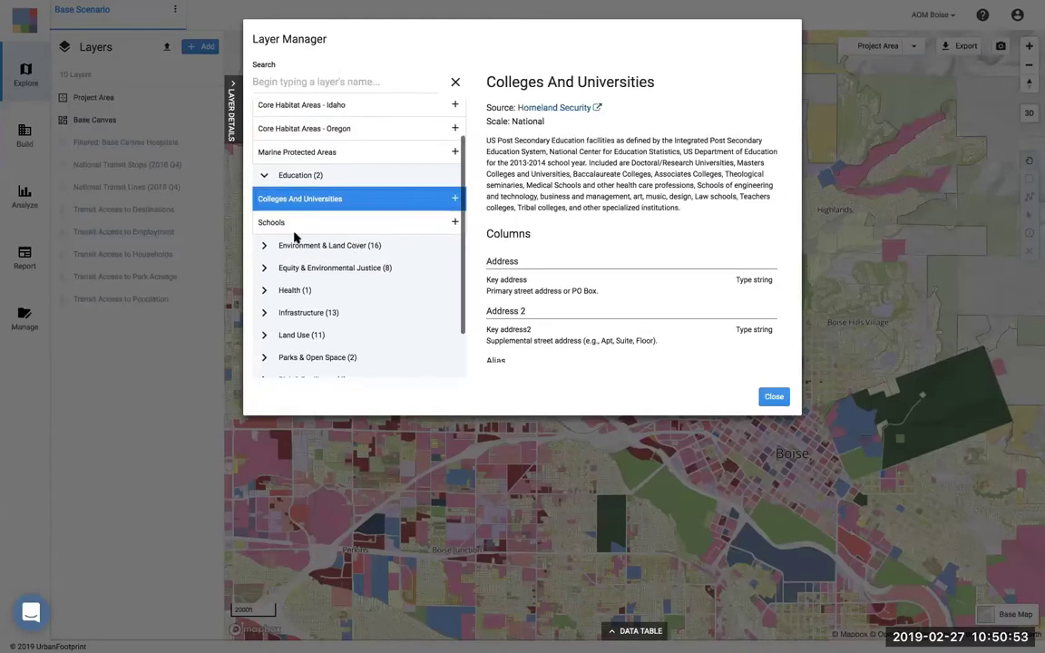
click(264, 248)
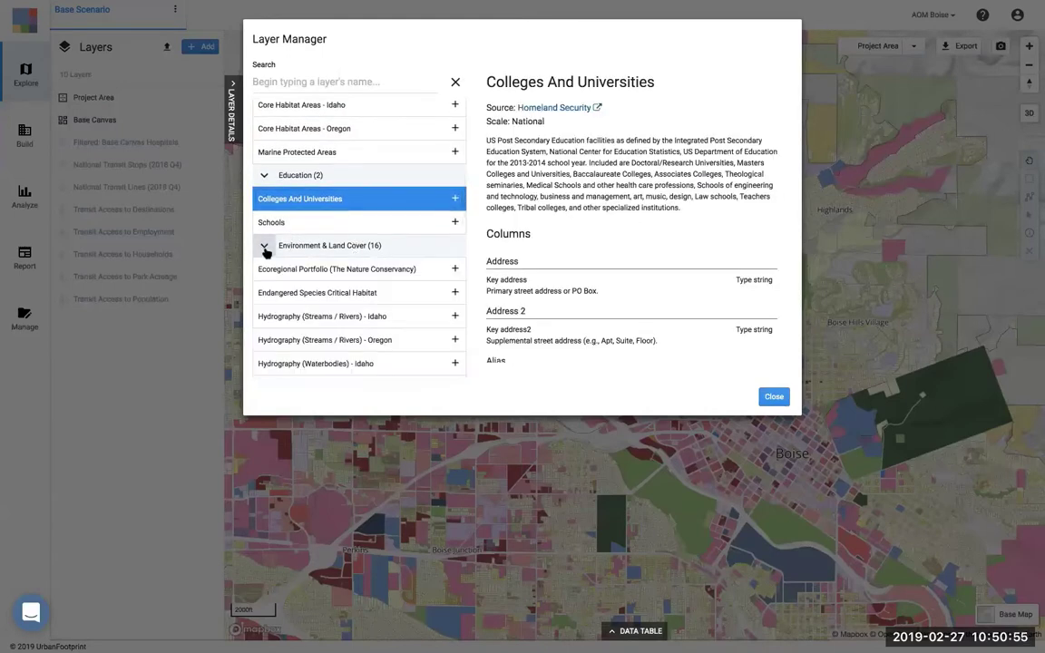
scroll(328, 305, down, 5)
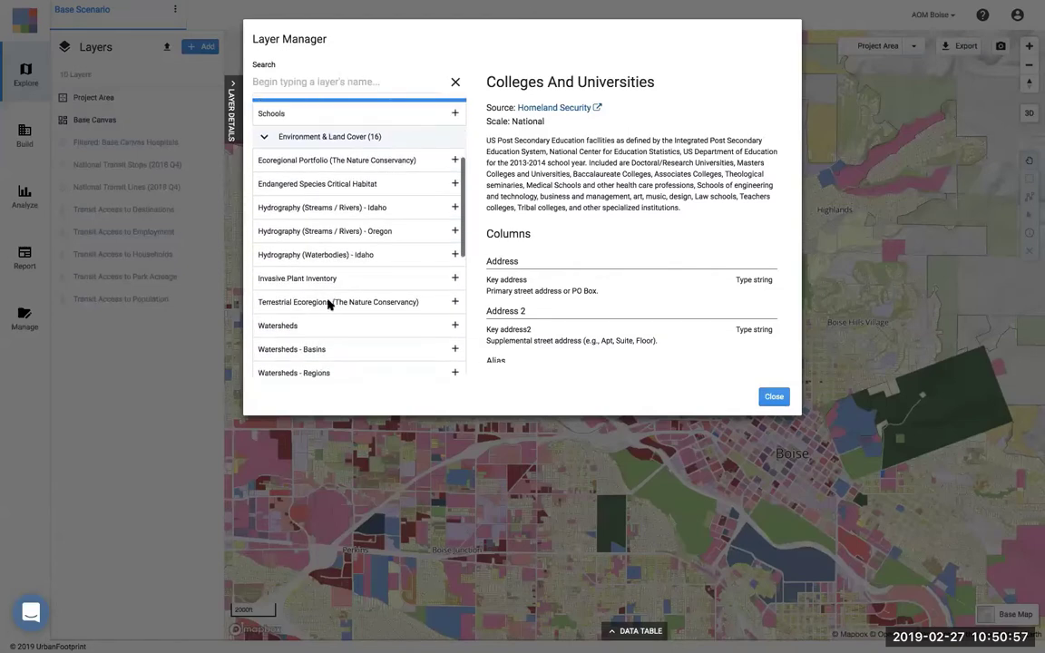
scroll(328, 307, down, 2)
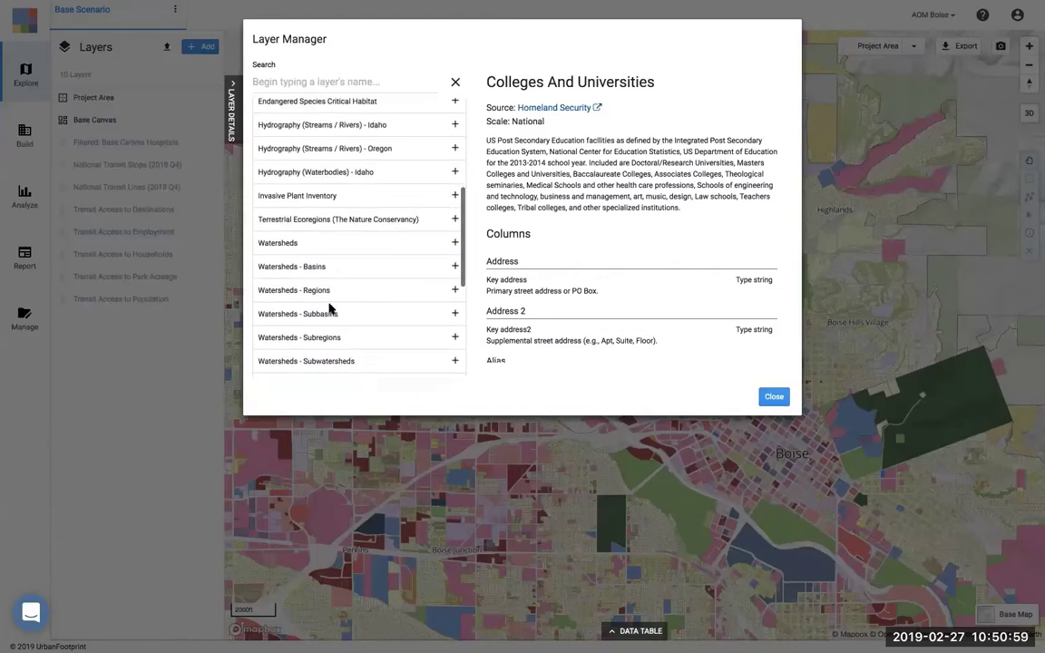
click(287, 238)
- Expand the Infrastructure category, view the first Energy Use Rates (Commercial Buildings) layer's description, and browse the remaining infrastructure layers
scroll(287, 239, down, 8)
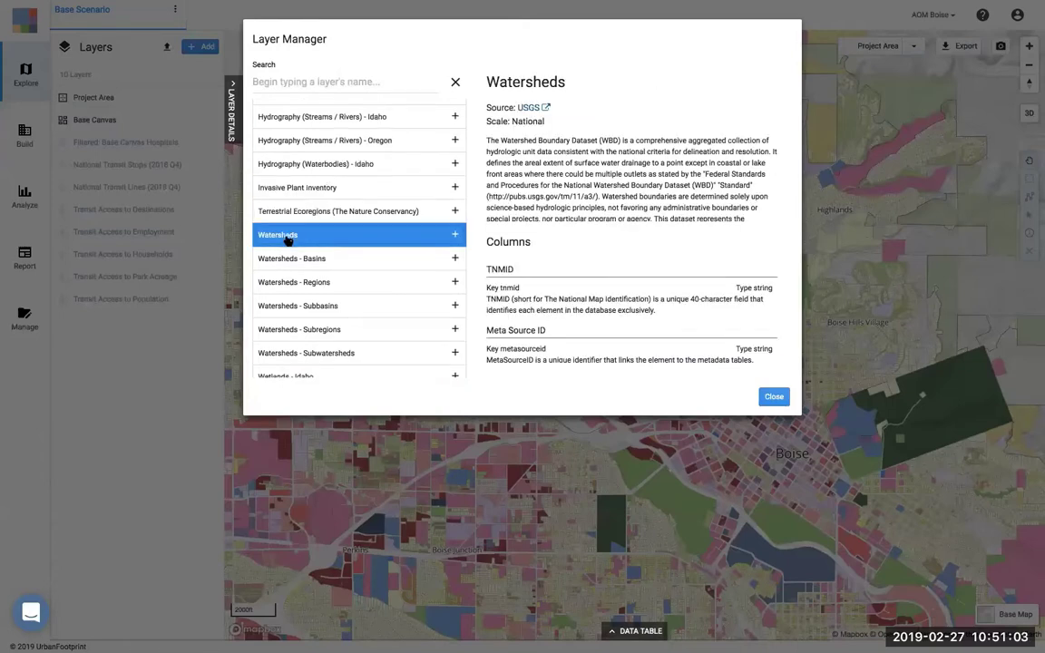
scroll(287, 239, down, 2)
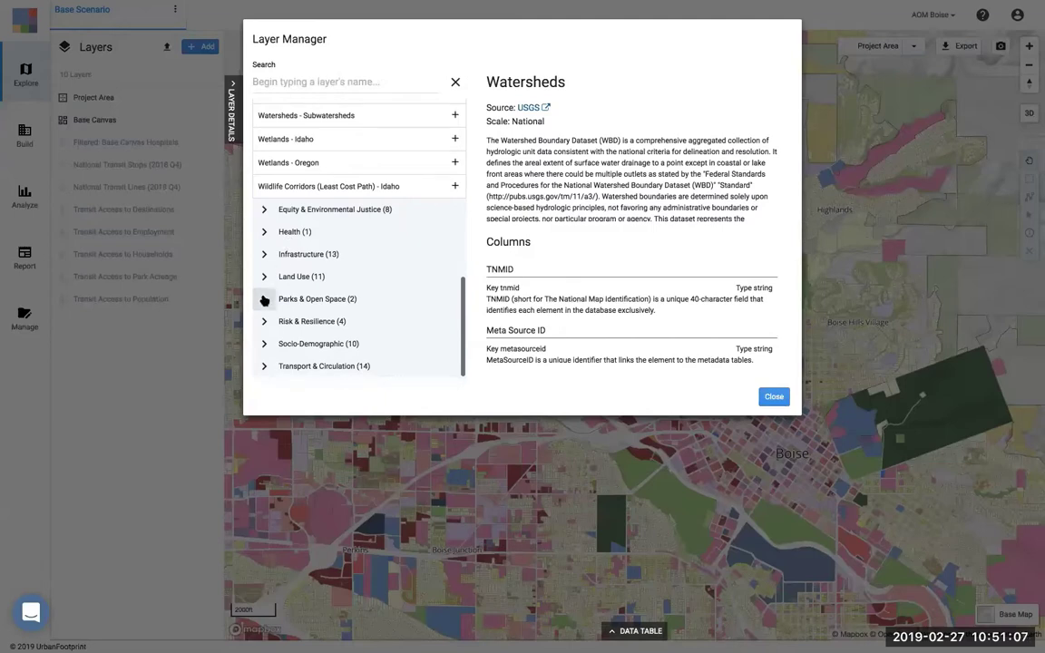
click(265, 255)
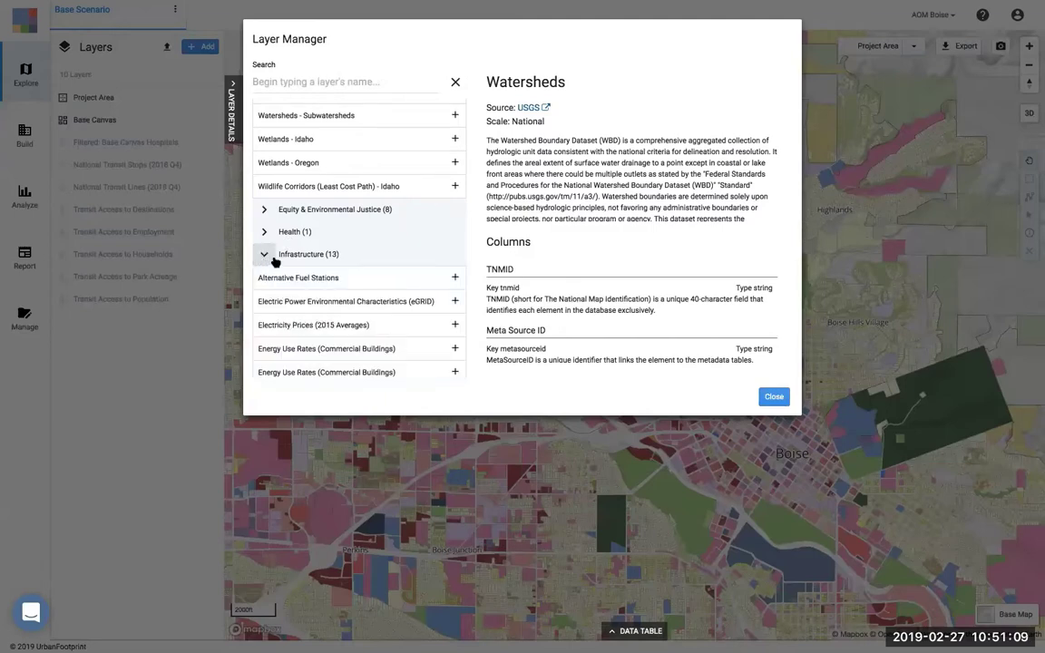
scroll(299, 305, down, 2)
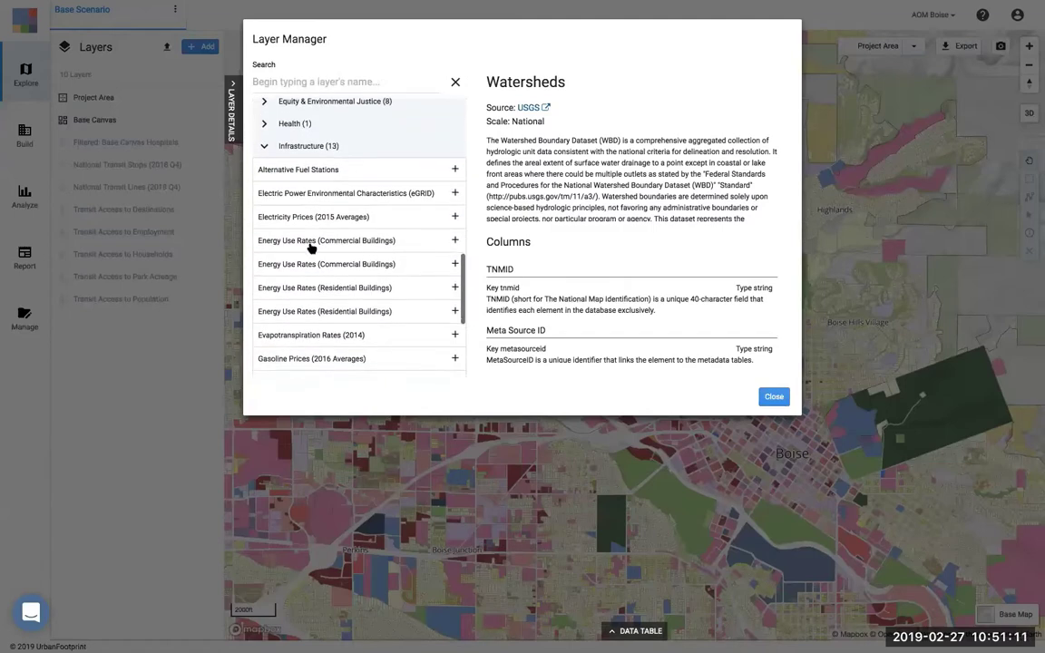
click(311, 243)
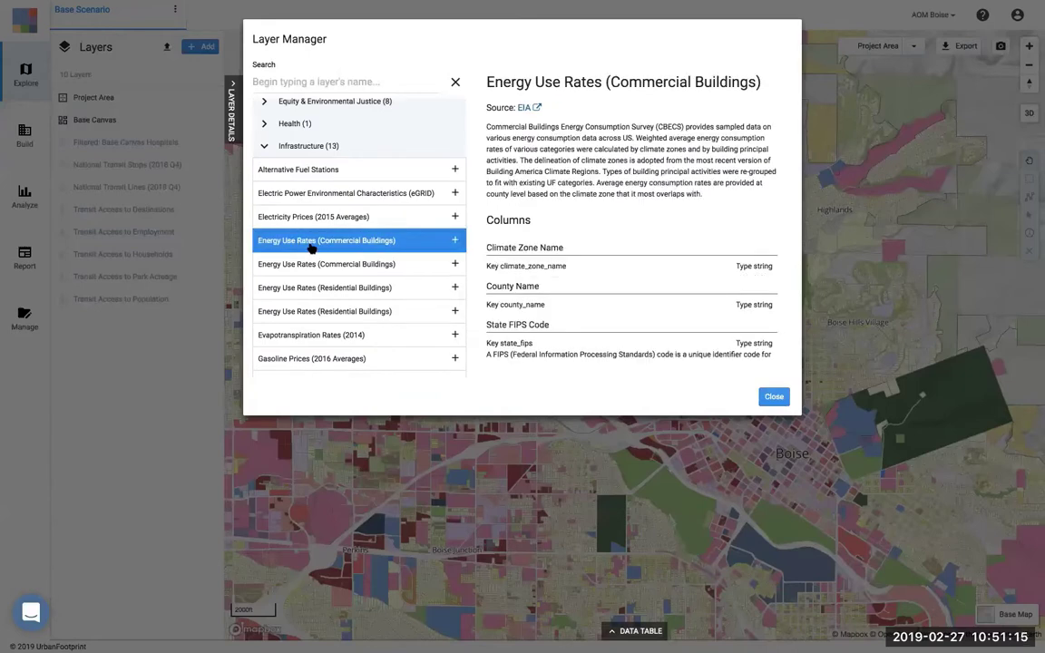
scroll(312, 247, down, 4)
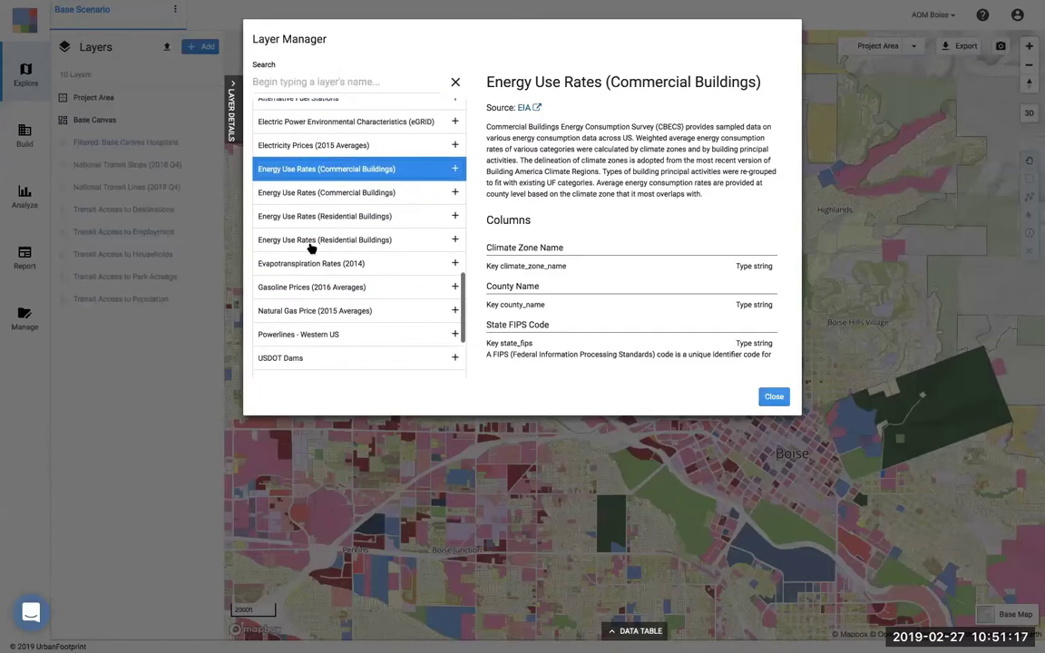
scroll(311, 247, down, 2)
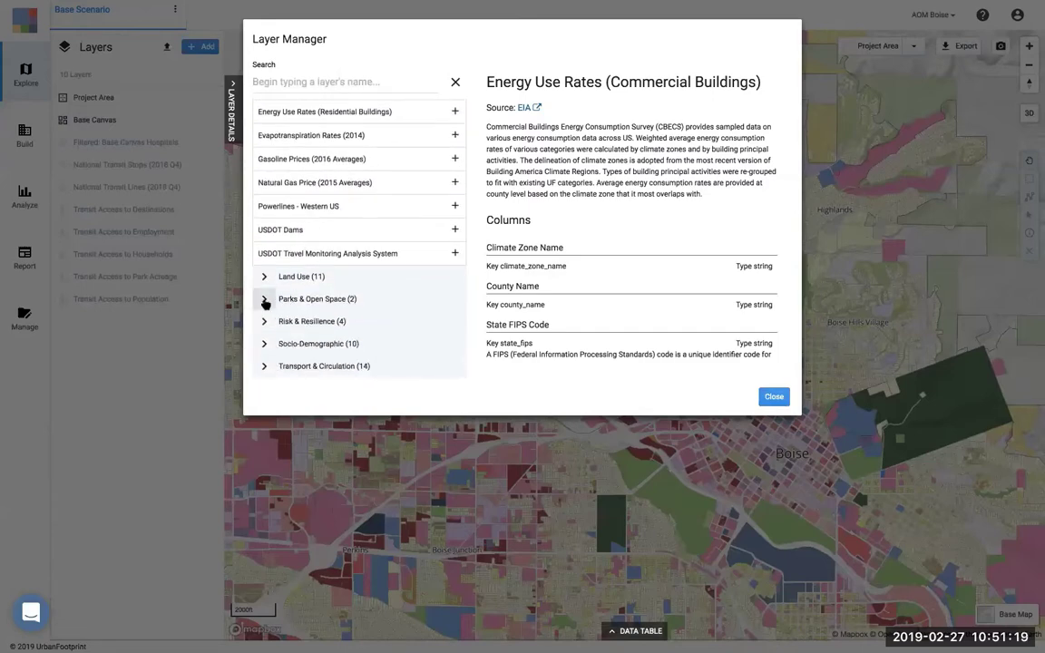
- Collapse the Infrastructure and Environment & Land Cover categories in the Layer Manager
scroll(264, 300, up, 7)
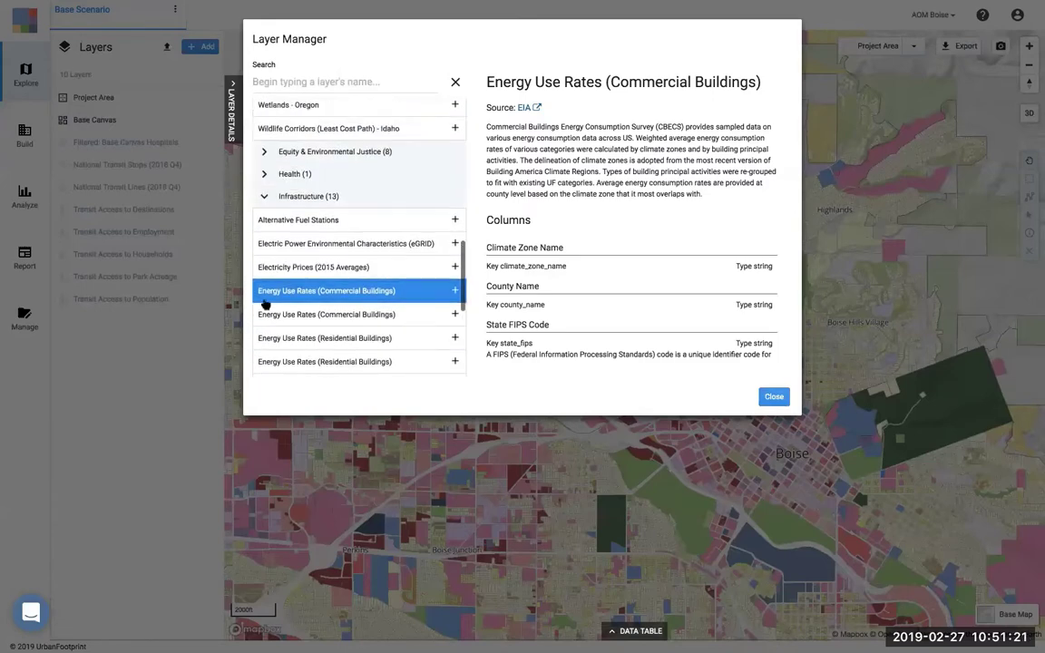
click(264, 207)
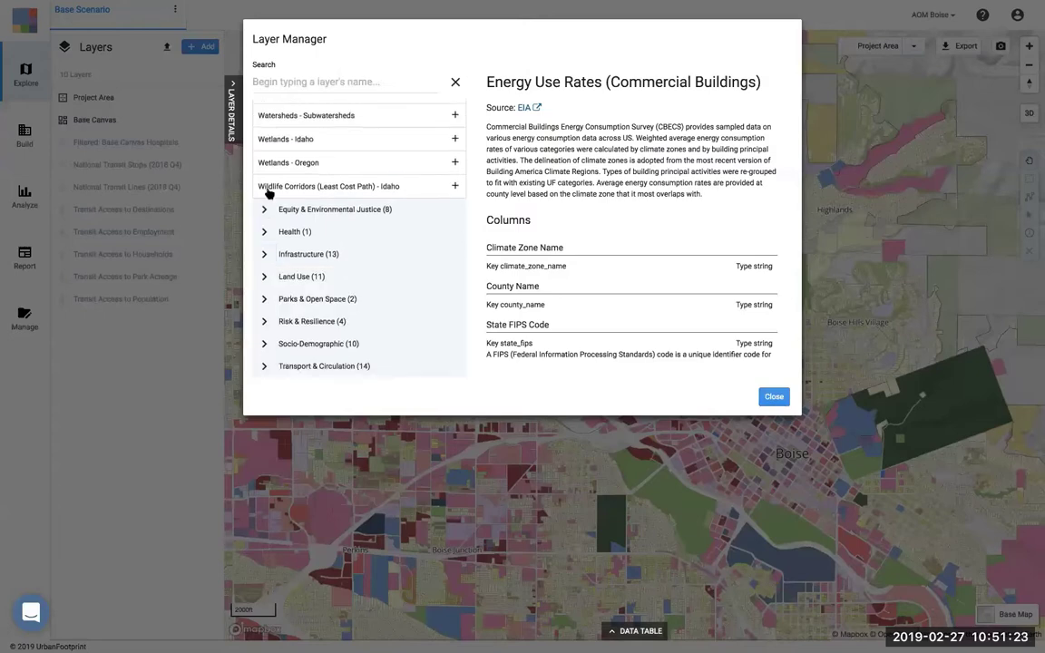
scroll(268, 194, up, 1)
scroll(269, 193, up, 5)
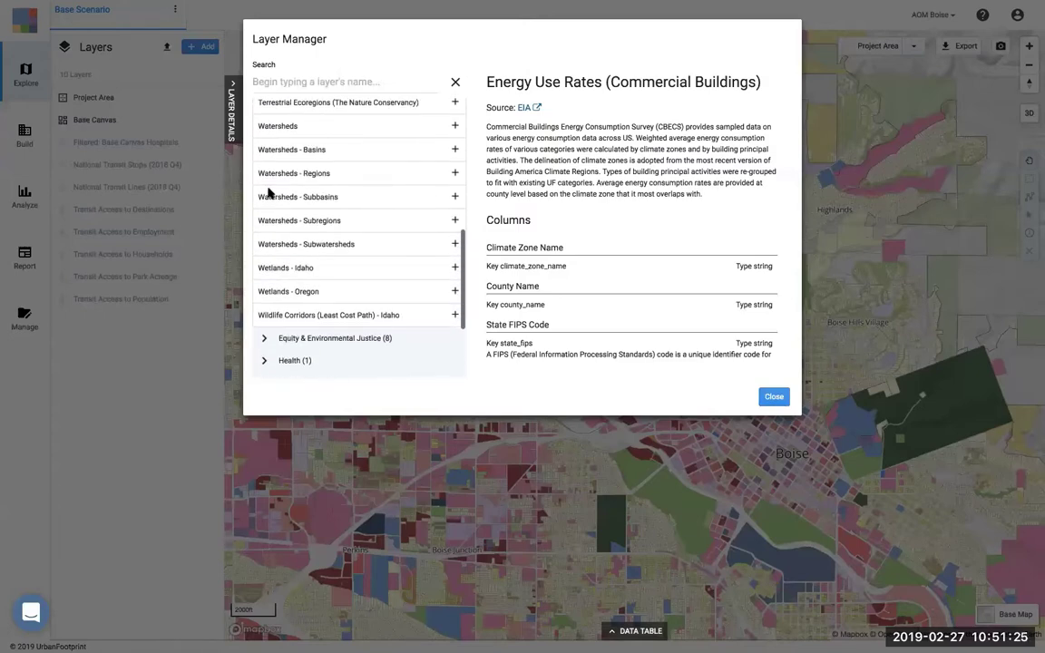
scroll(269, 192, up, 5)
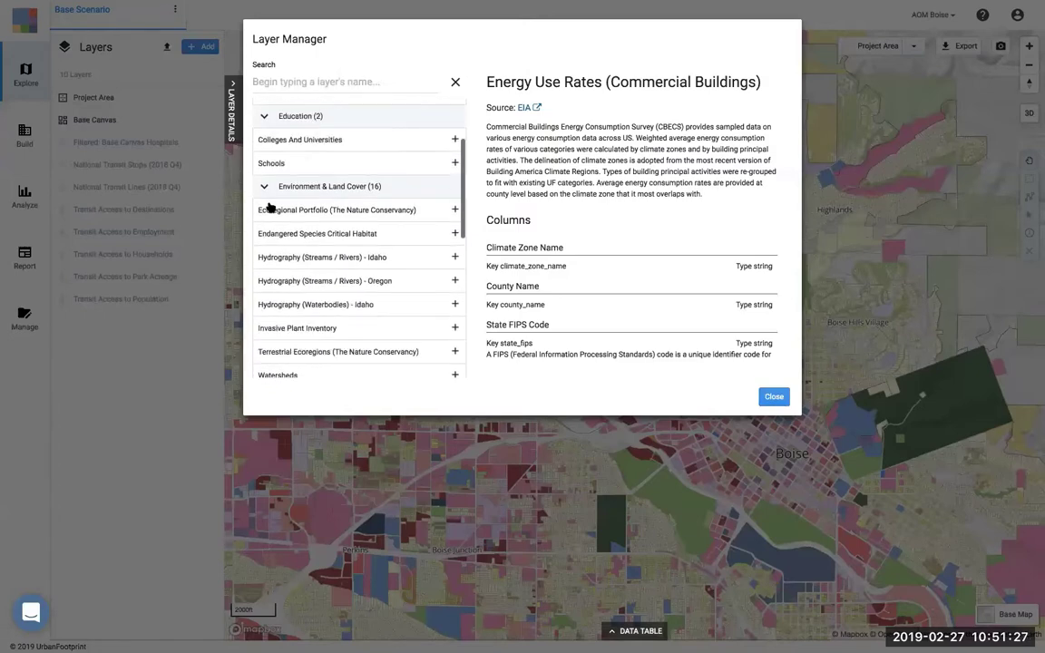
click(264, 189)
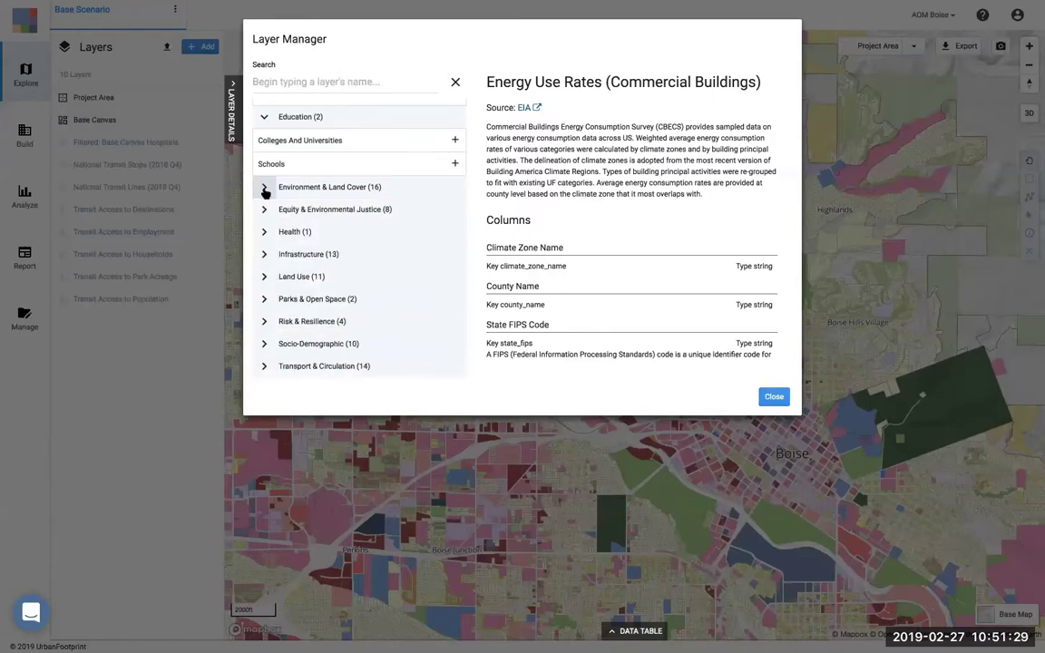